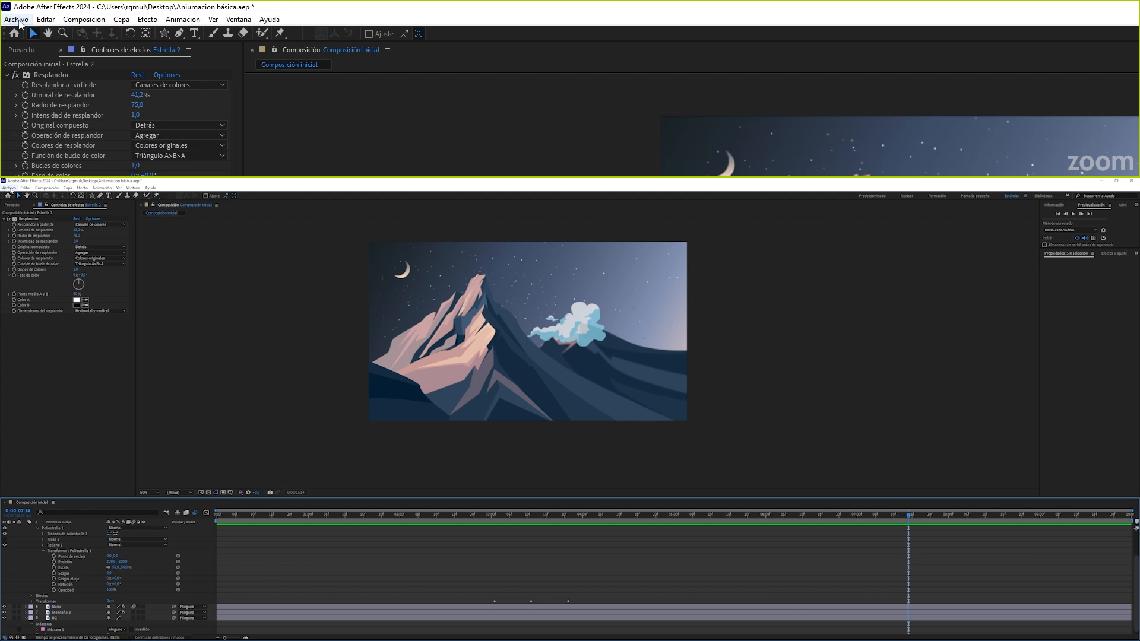
Save the current project under its existing file name.
click(19, 21)
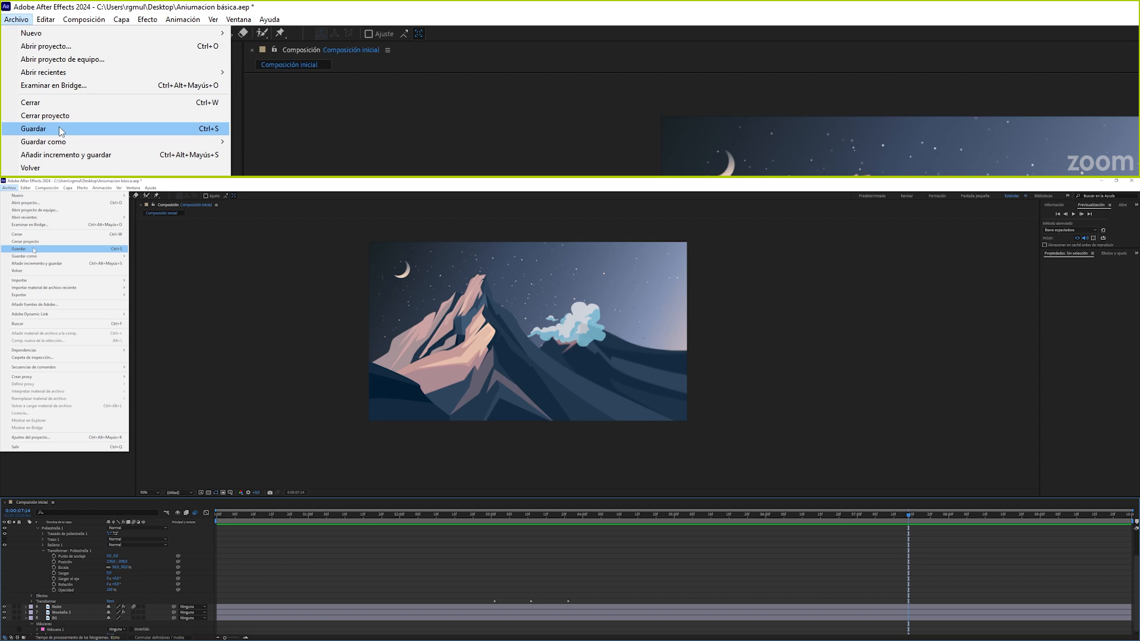
key(ctrl)
key(ctrl+s)
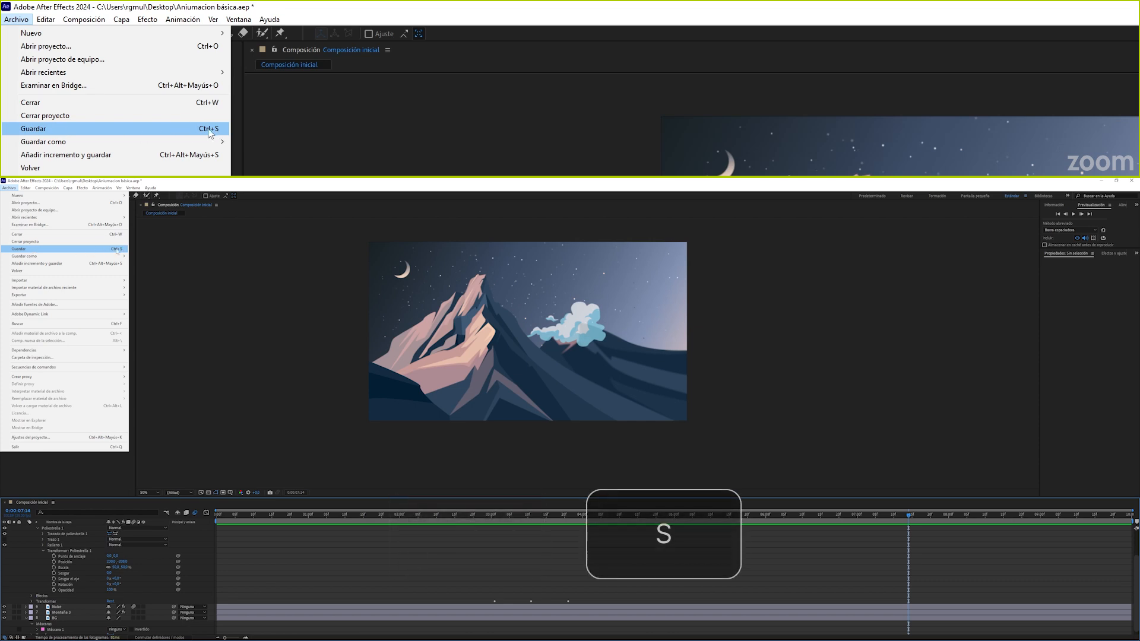
click(173, 130)
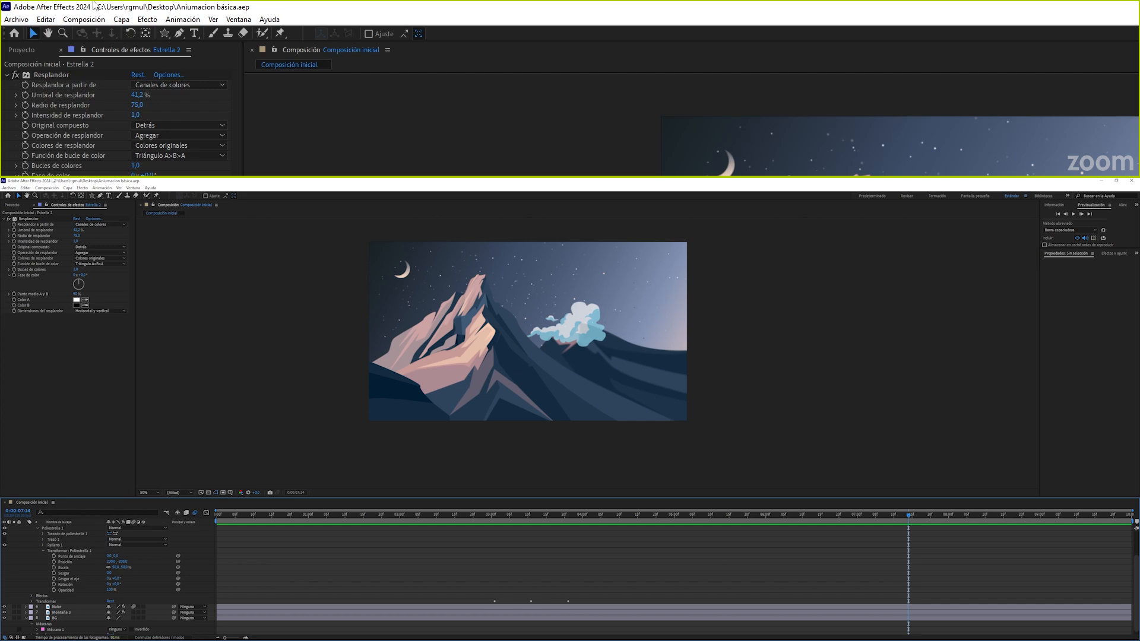
Review the automatic saving preferences, including the save interval, and accept them without changes.
click(26, 189)
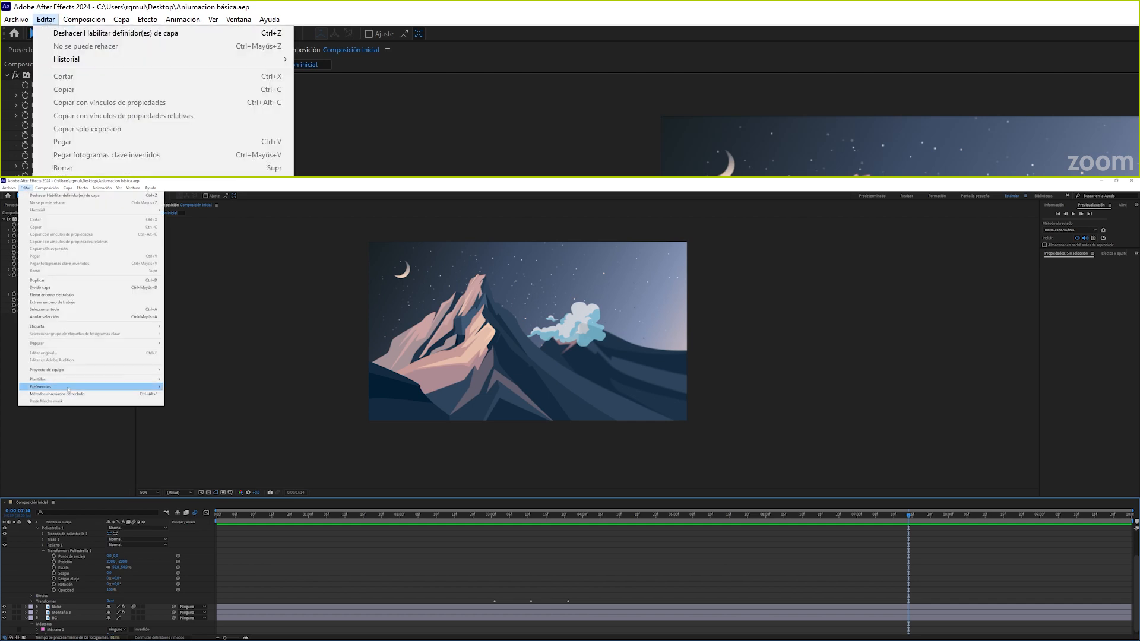
mouse_move(119, 387)
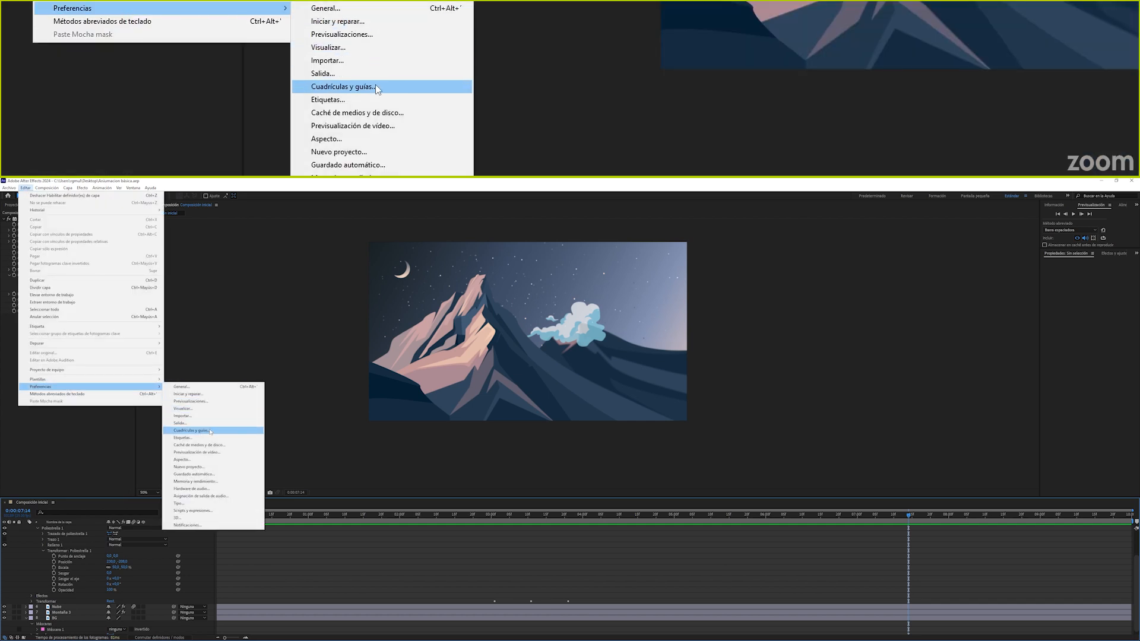
click(204, 476)
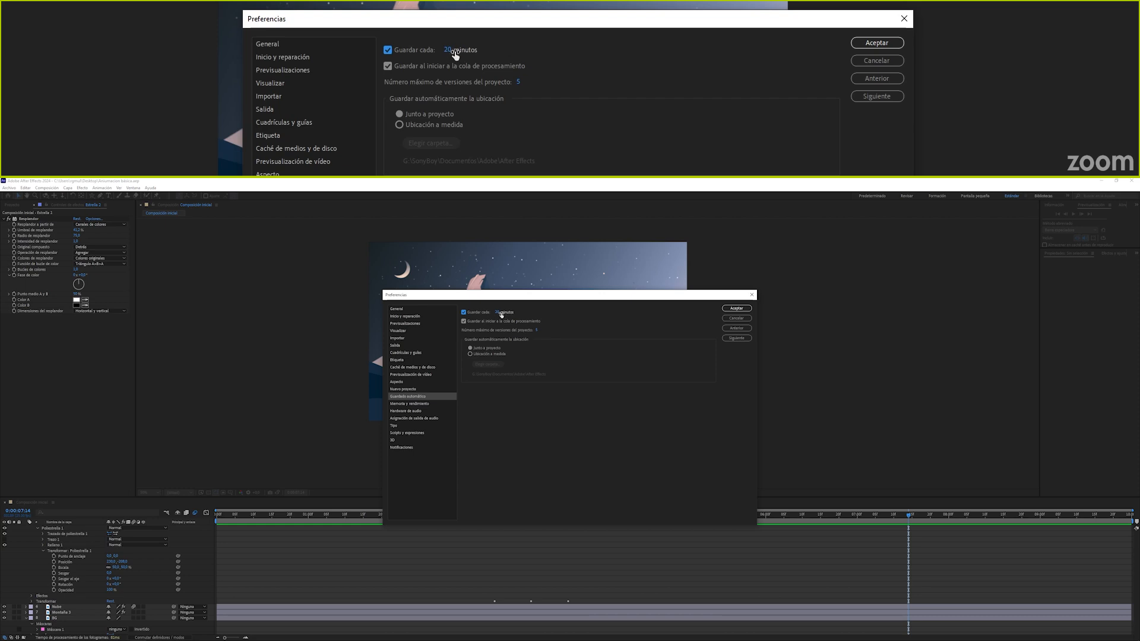
click(735, 308)
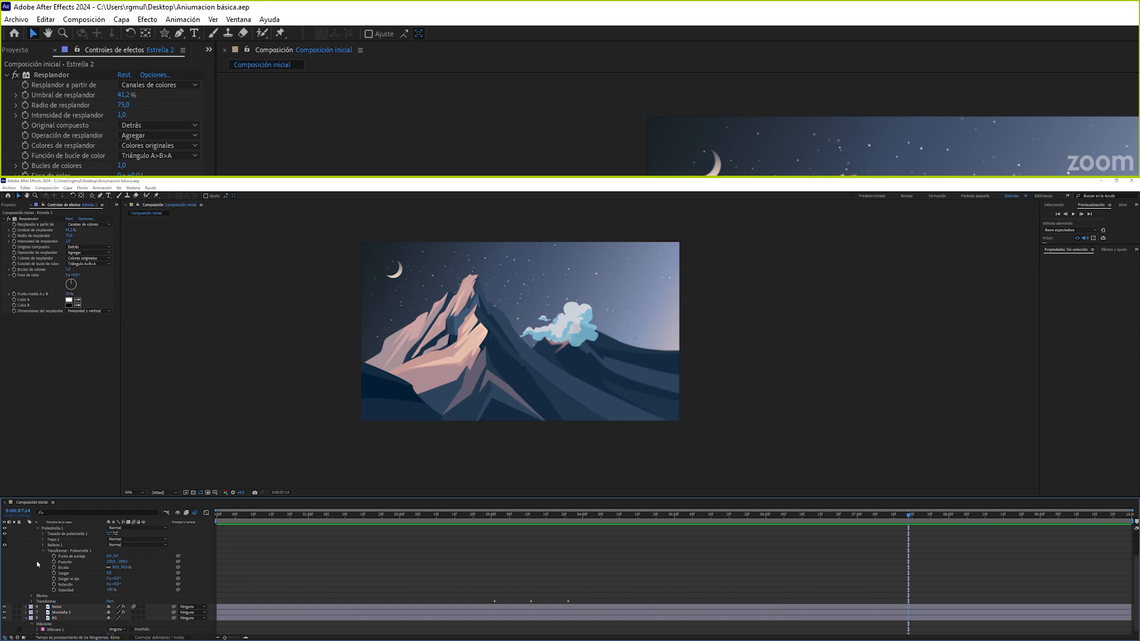
Collapse the expanded properties of the Estrella 2 and BG layers in the timeline.
scroll(37, 564, up, 2)
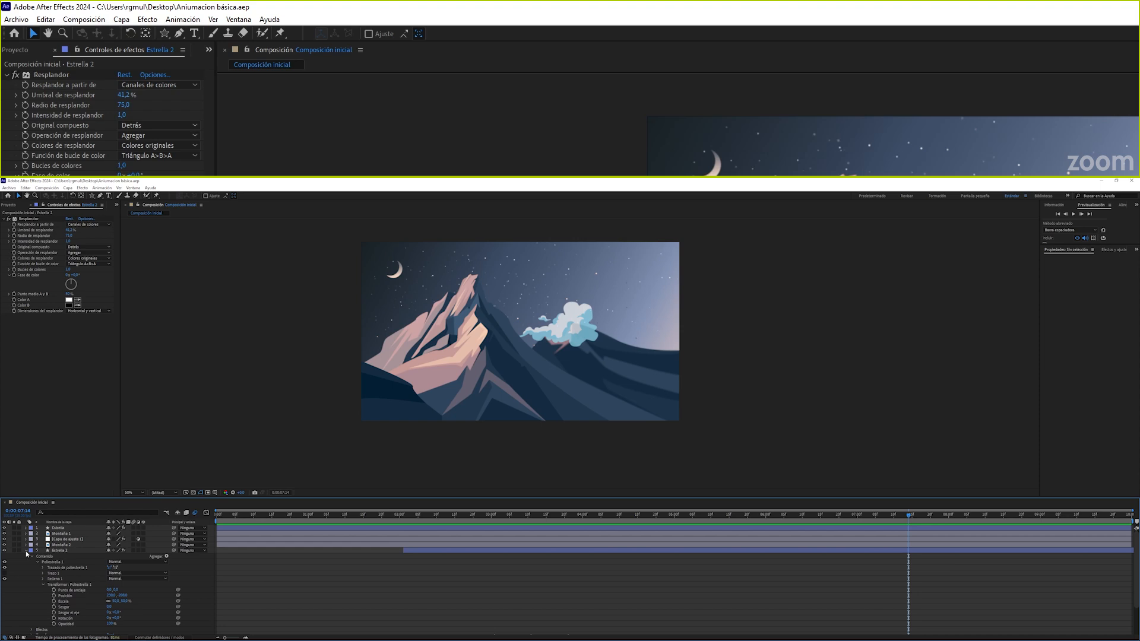
click(26, 551)
click(26, 568)
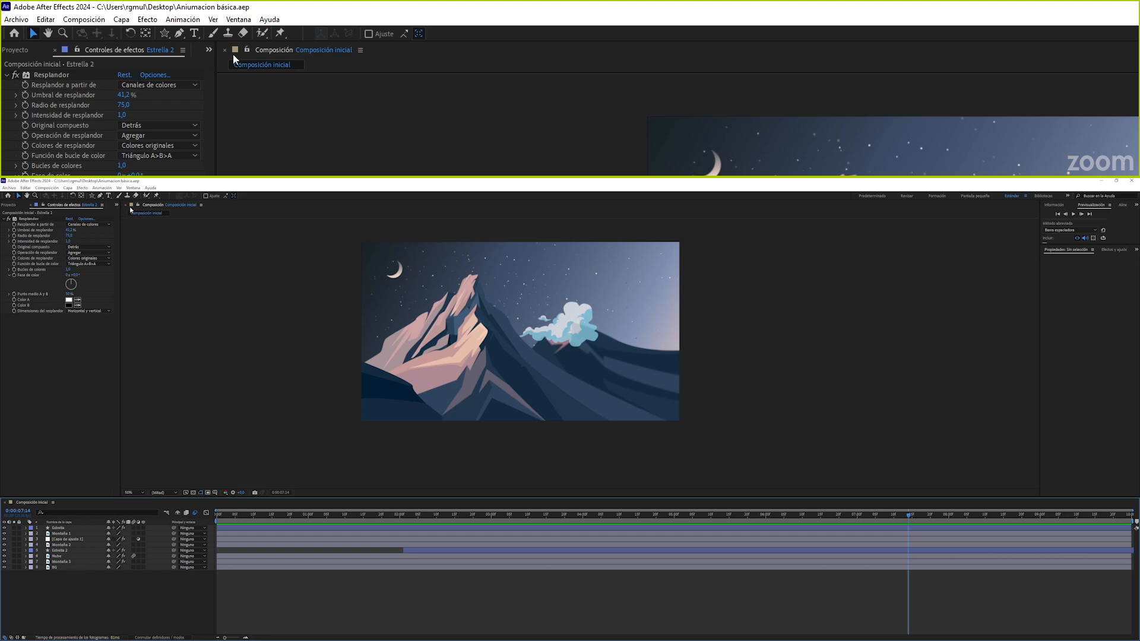
Add a text layer reading "masterclass" over the mountains in the composition.
click(194, 33)
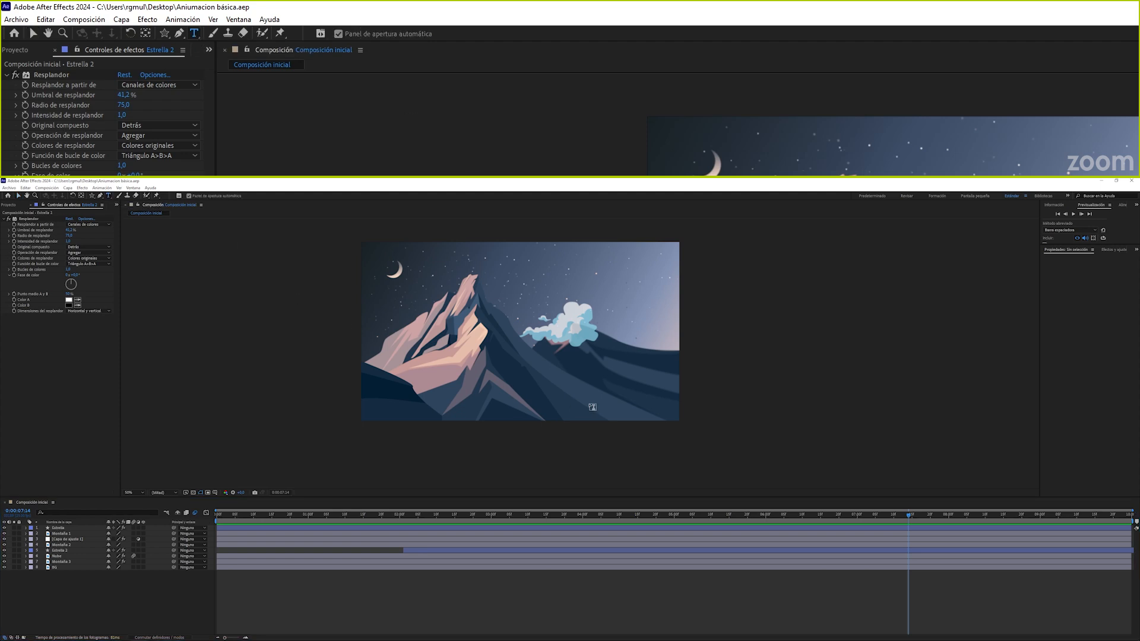
click(454, 340)
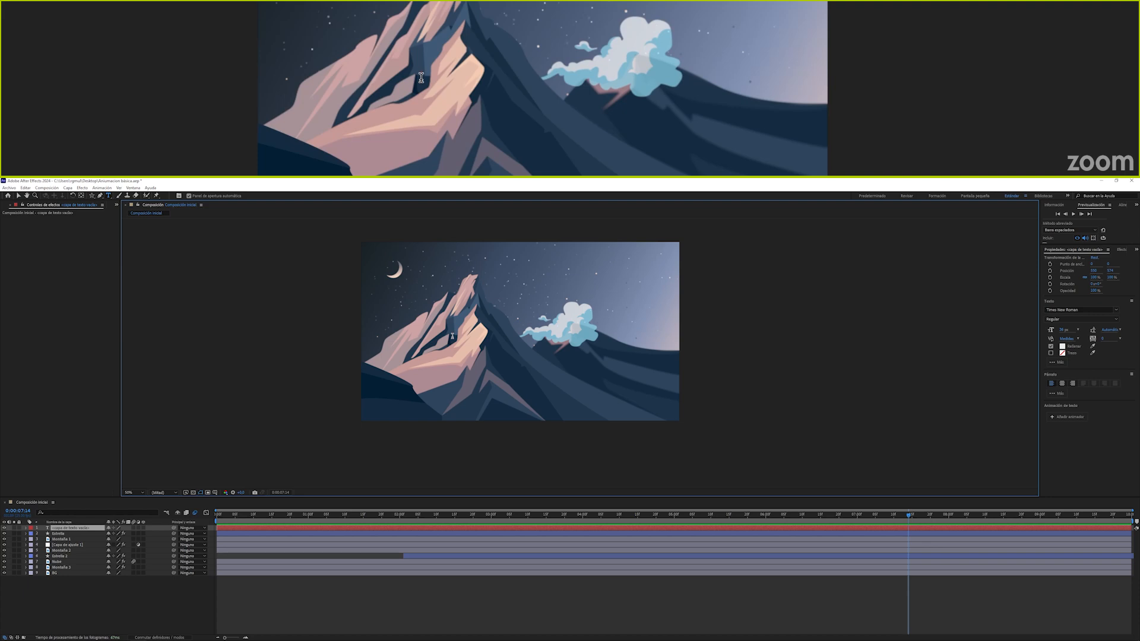
text(master)
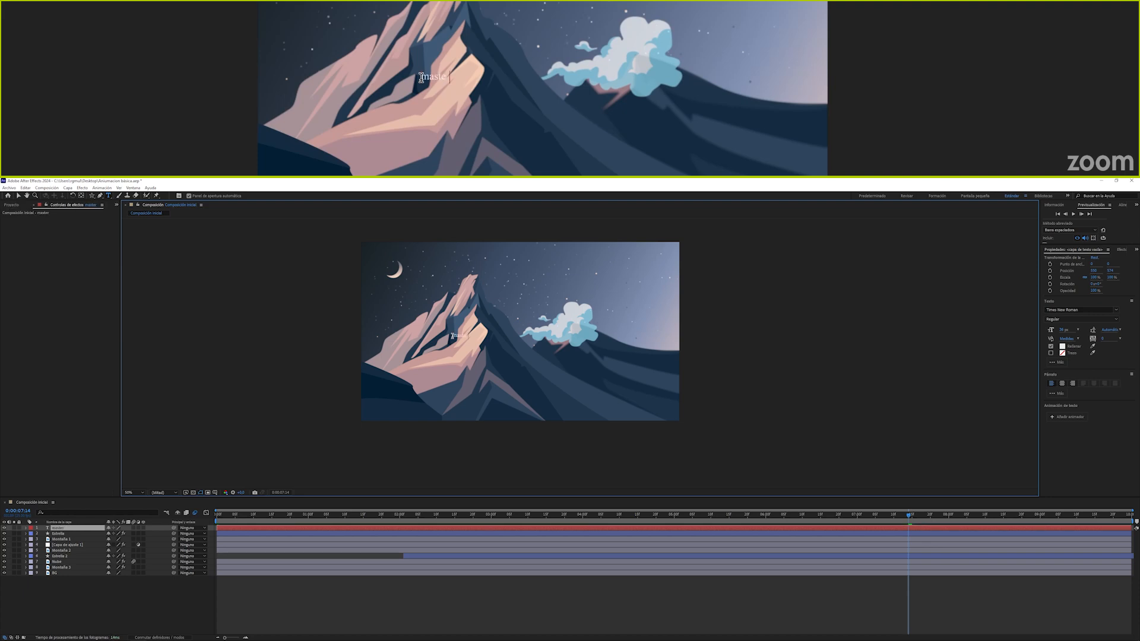
text(class)
key(BackSpace)
Select the whole masterclass text, show its character settings, and set the font to Sigmar One at 87 px.
drag(470, 77, 403, 77)
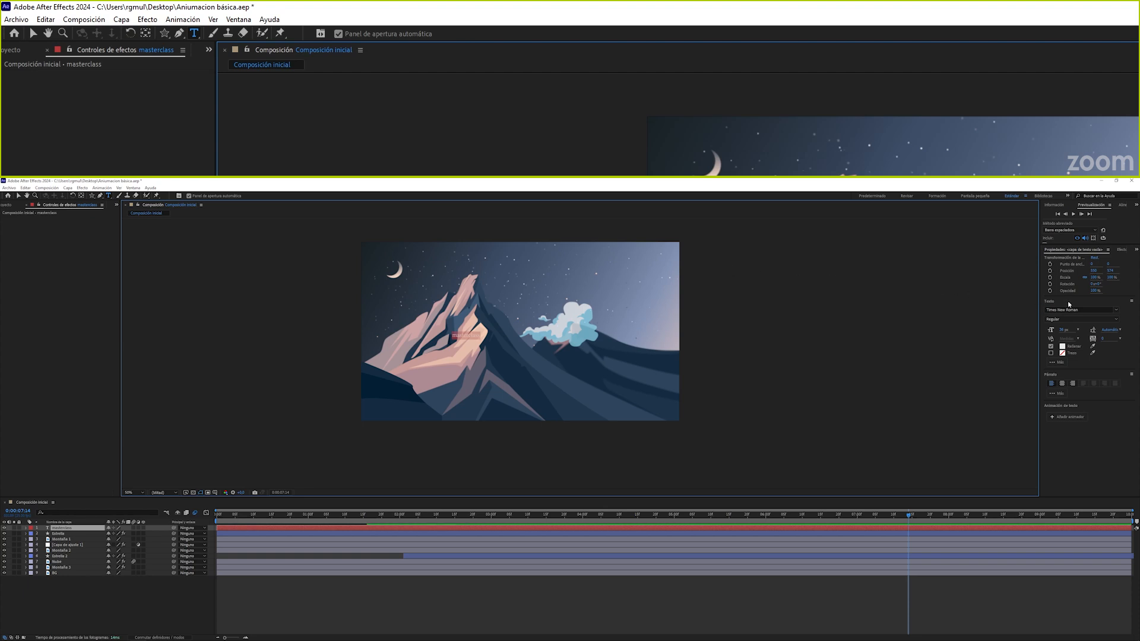
click(133, 187)
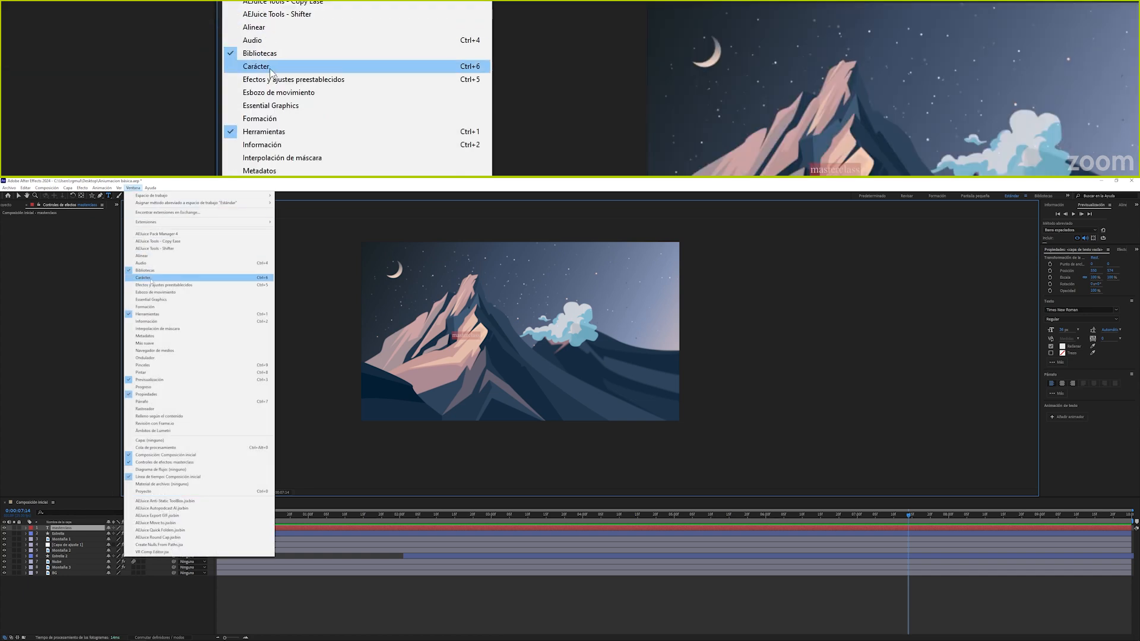
click(143, 278)
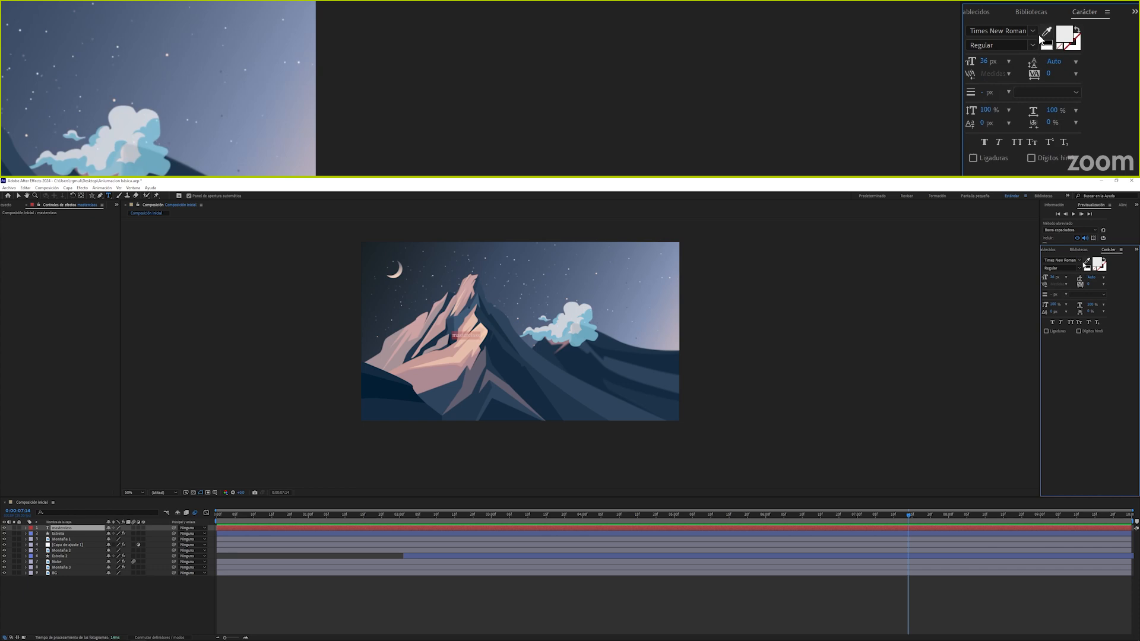
click(1079, 262)
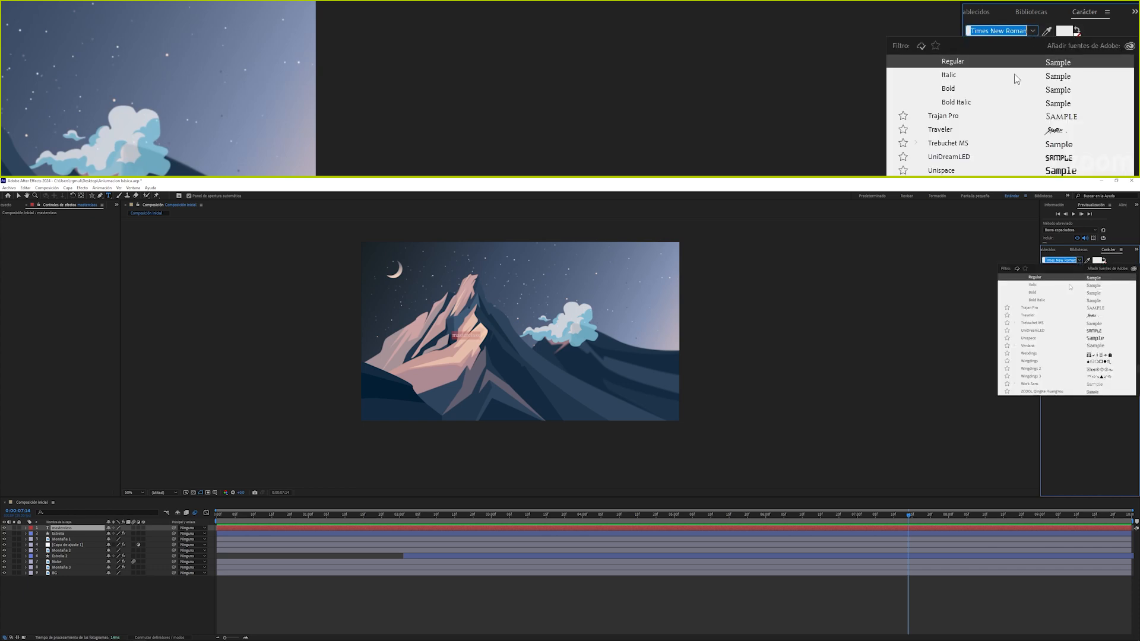
scroll(1050, 324, down, 1)
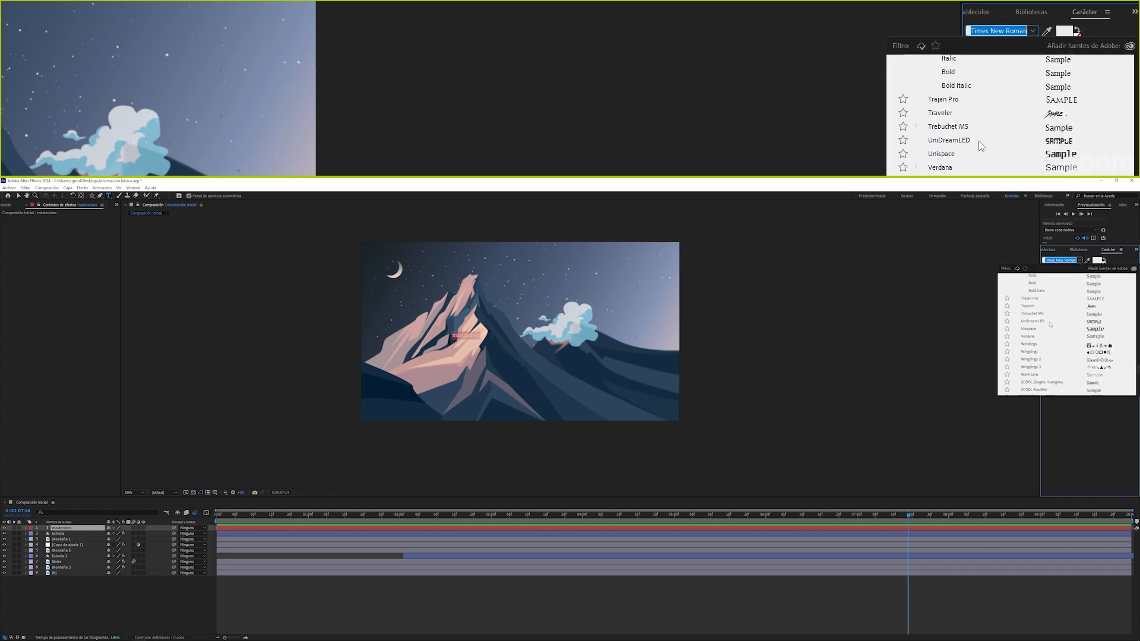
scroll(1049, 322, up, 5)
click(1036, 311)
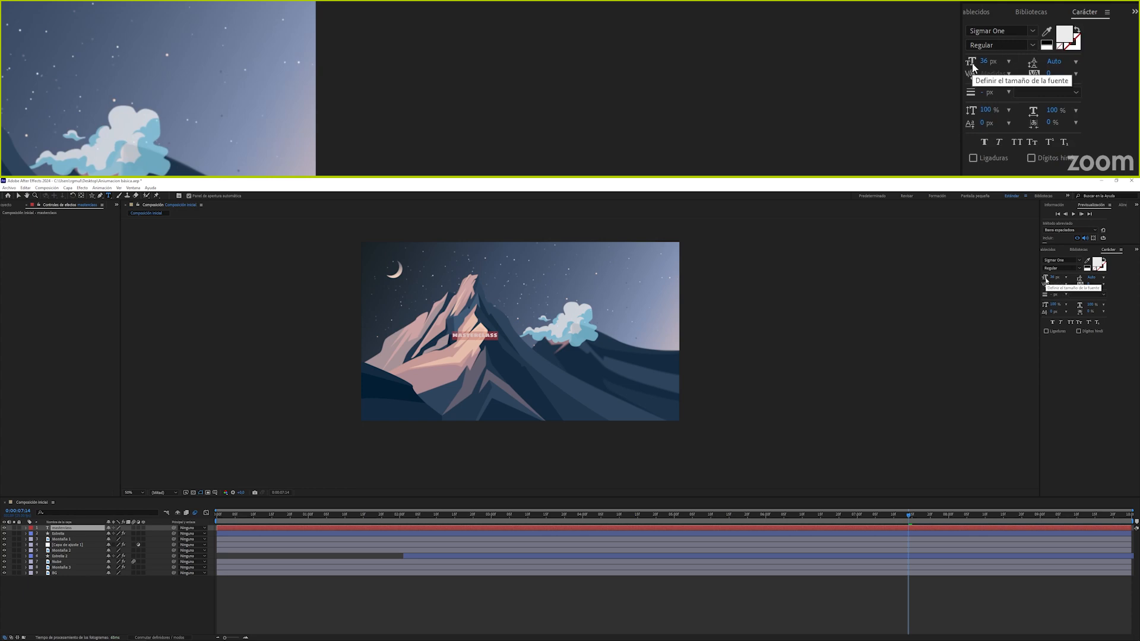
drag(1044, 280, 1072, 278)
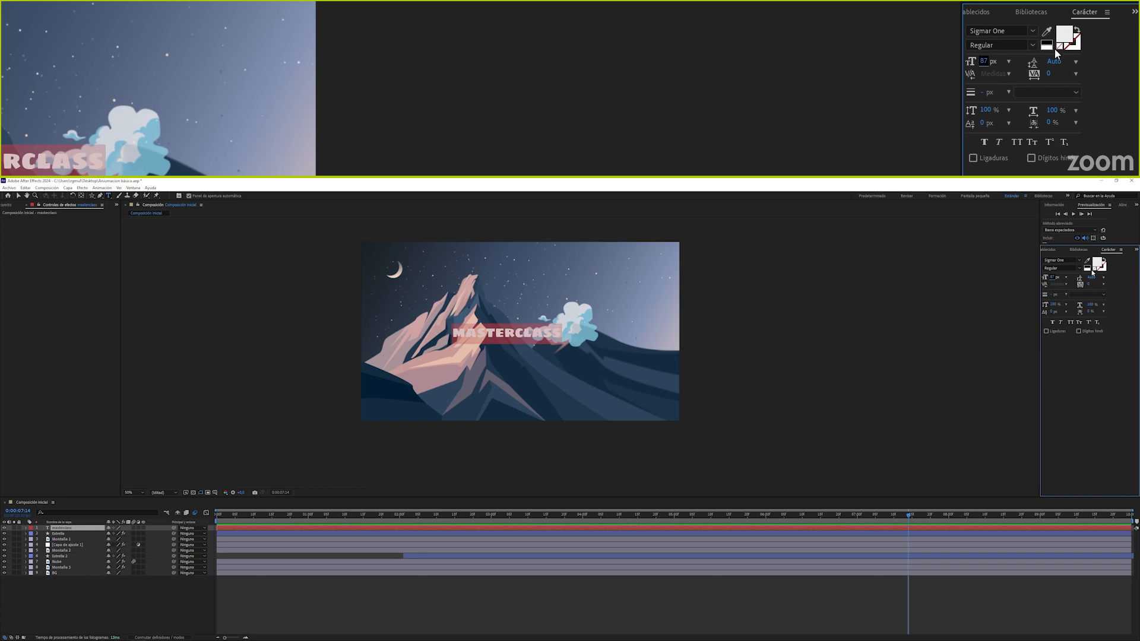
Give the masterclass text a dark blue stroke, sampling the colour from the dark mountain in the artwork.
click(1105, 273)
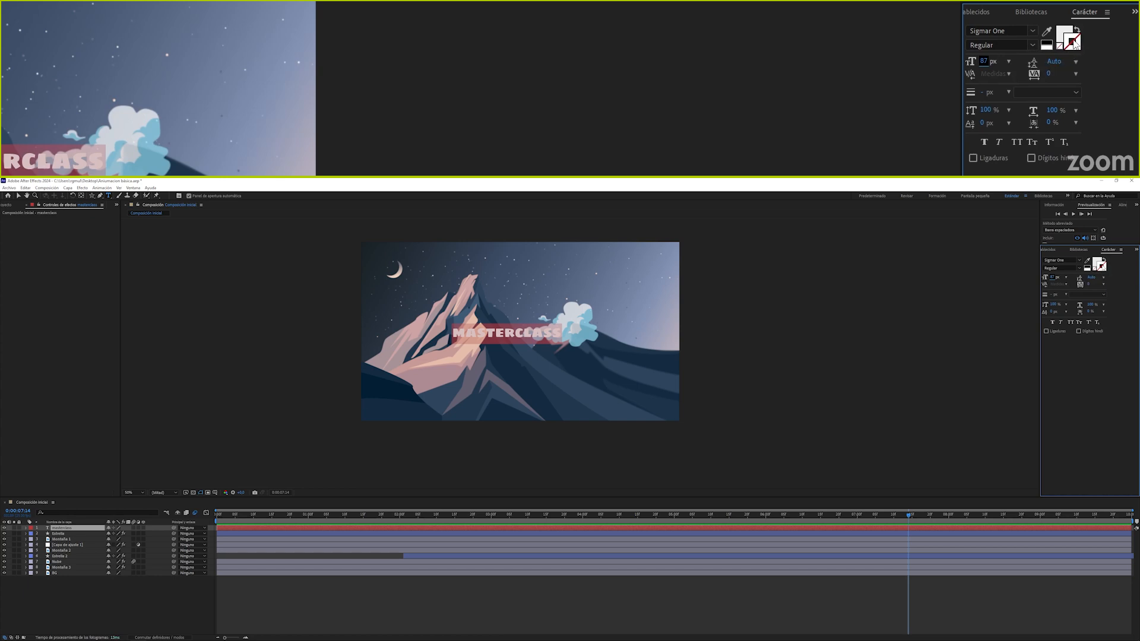
click(1102, 269)
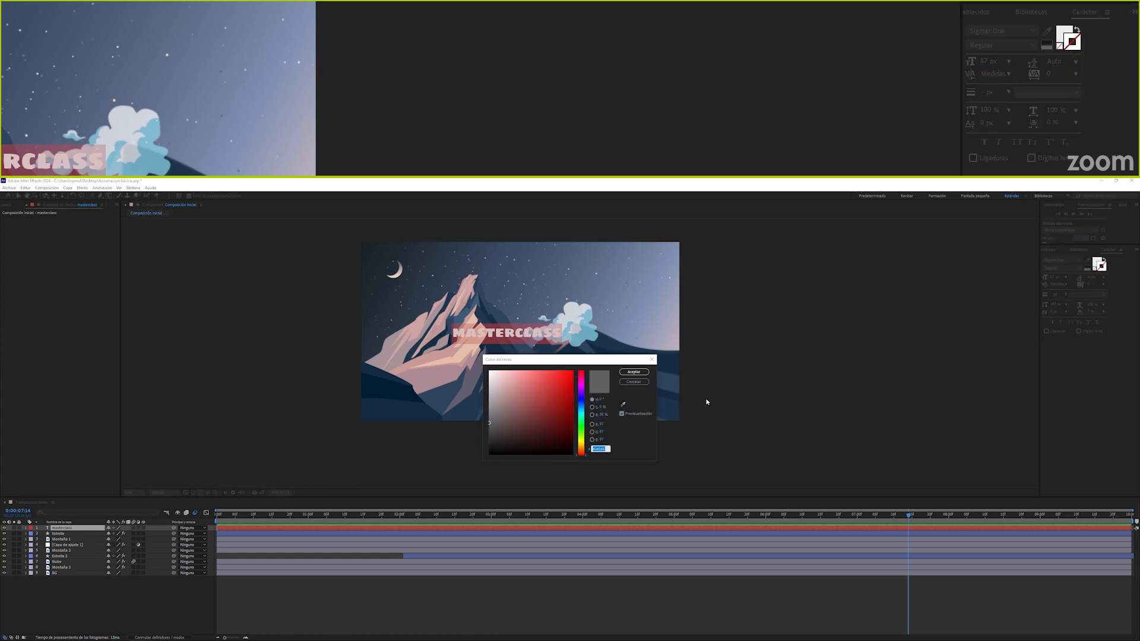
drag(584, 421, 583, 408)
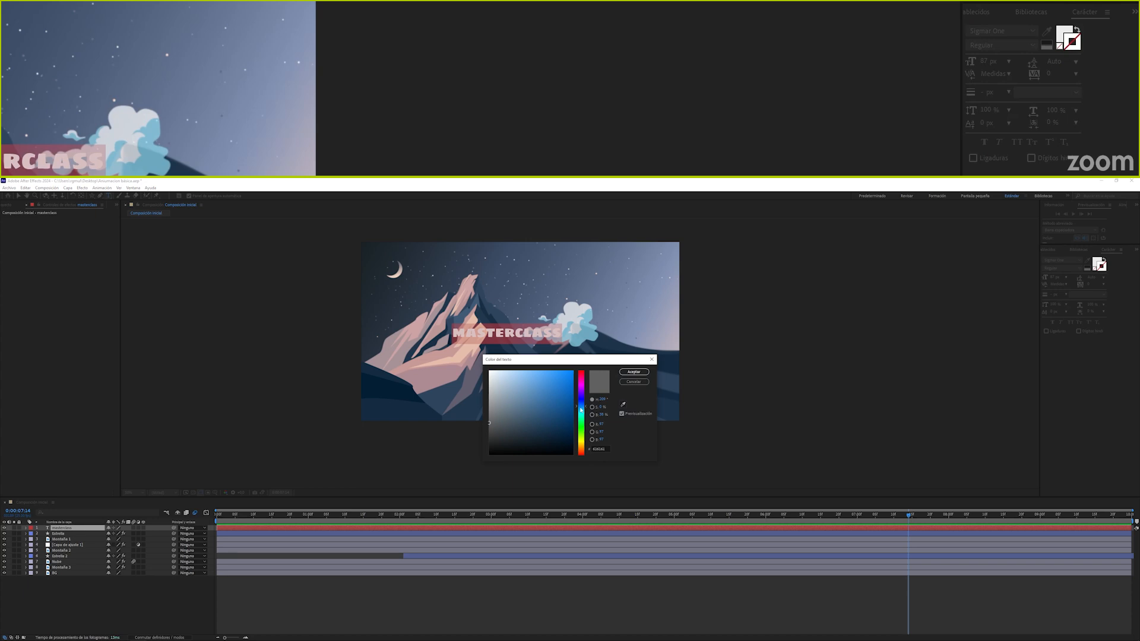
click(622, 405)
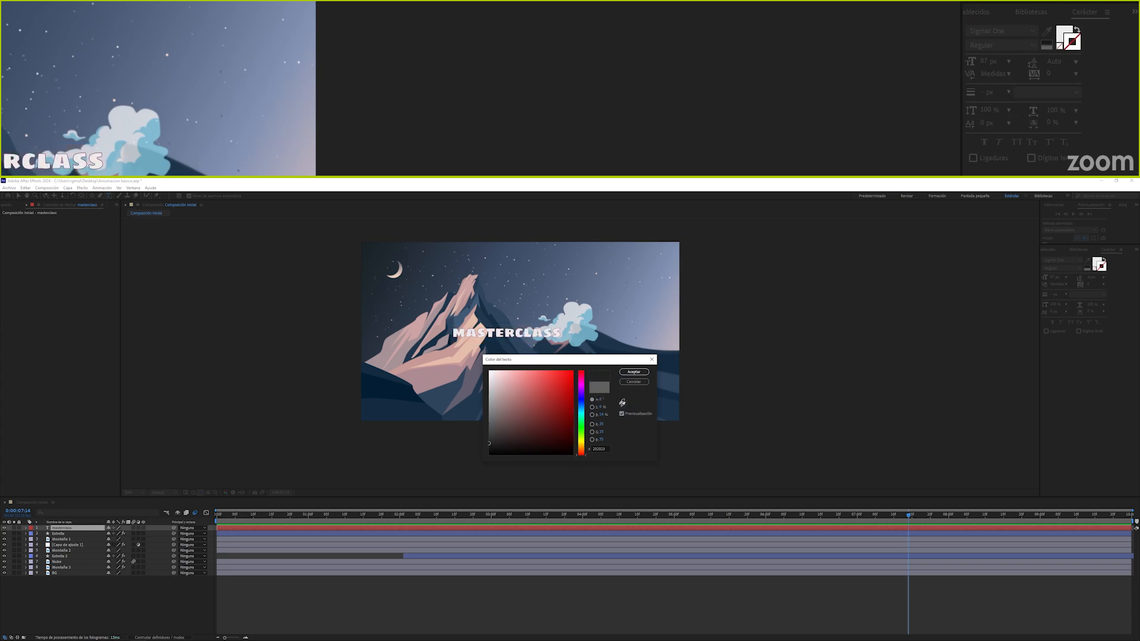
click(381, 370)
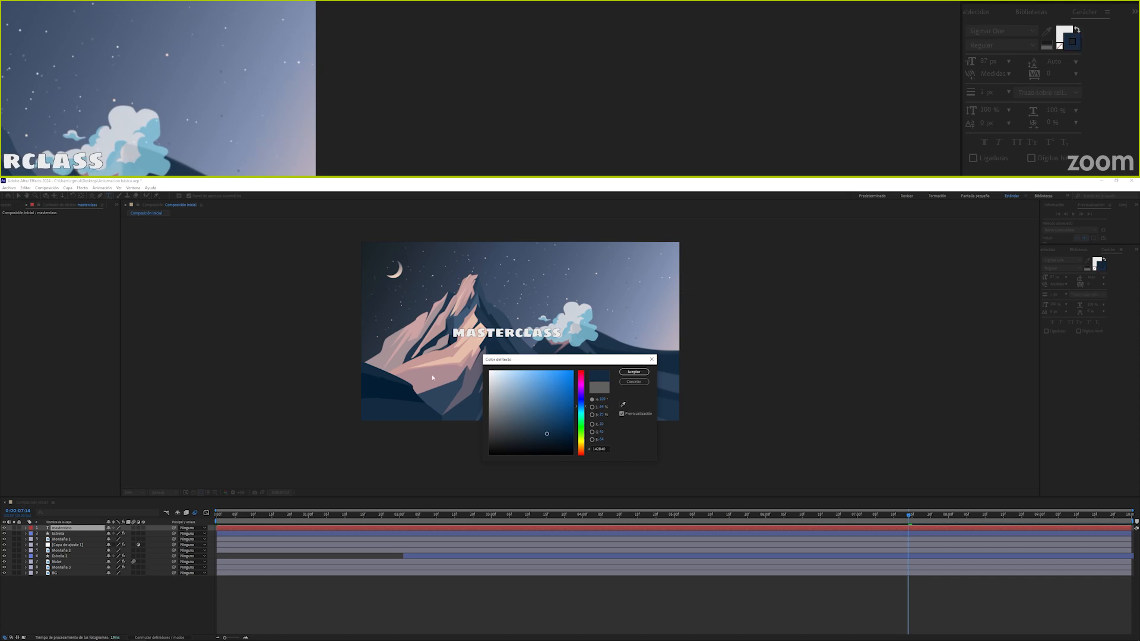
click(635, 372)
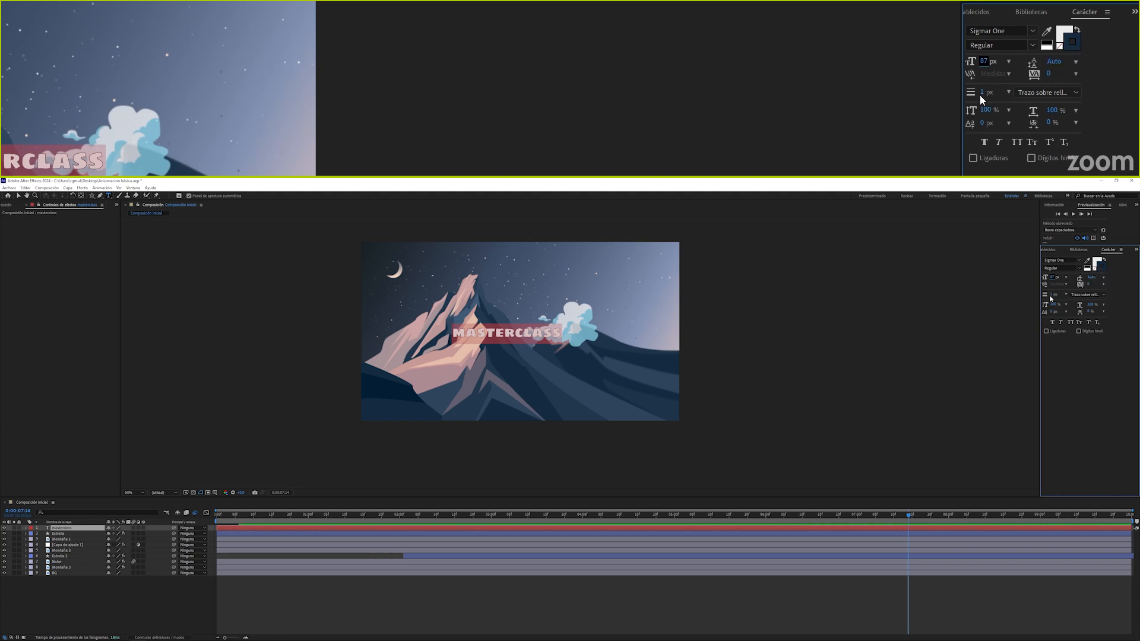
Set the masterclass text's stroke width to 18 px and its stroke order to Relleno sobre trazo.
click(1049, 294)
drag(984, 95, 986, 95)
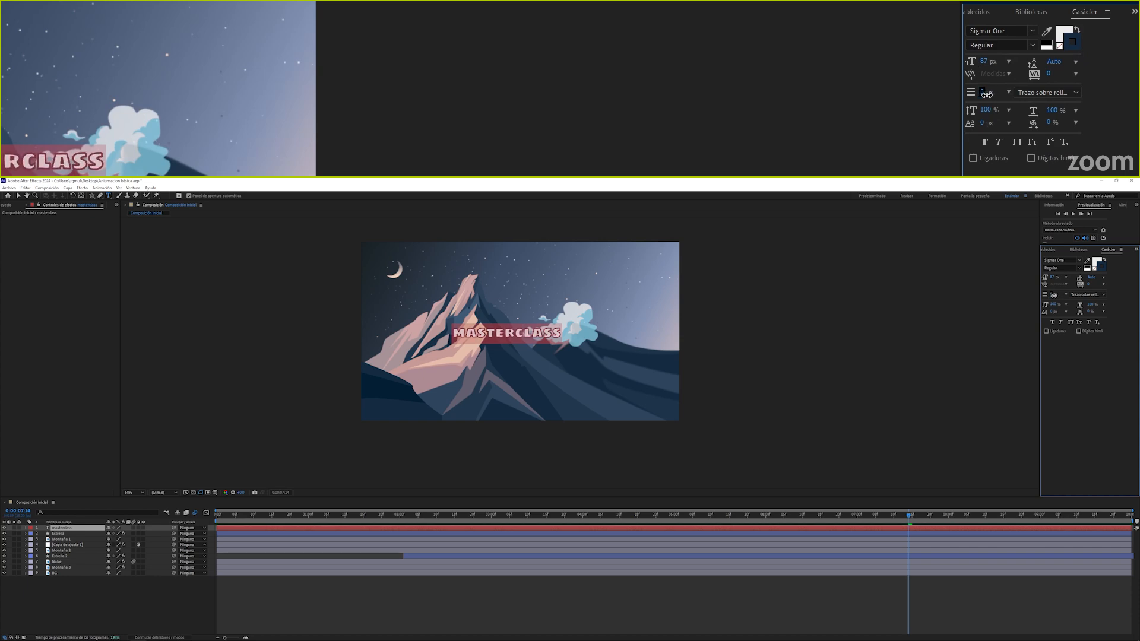
click(1075, 94)
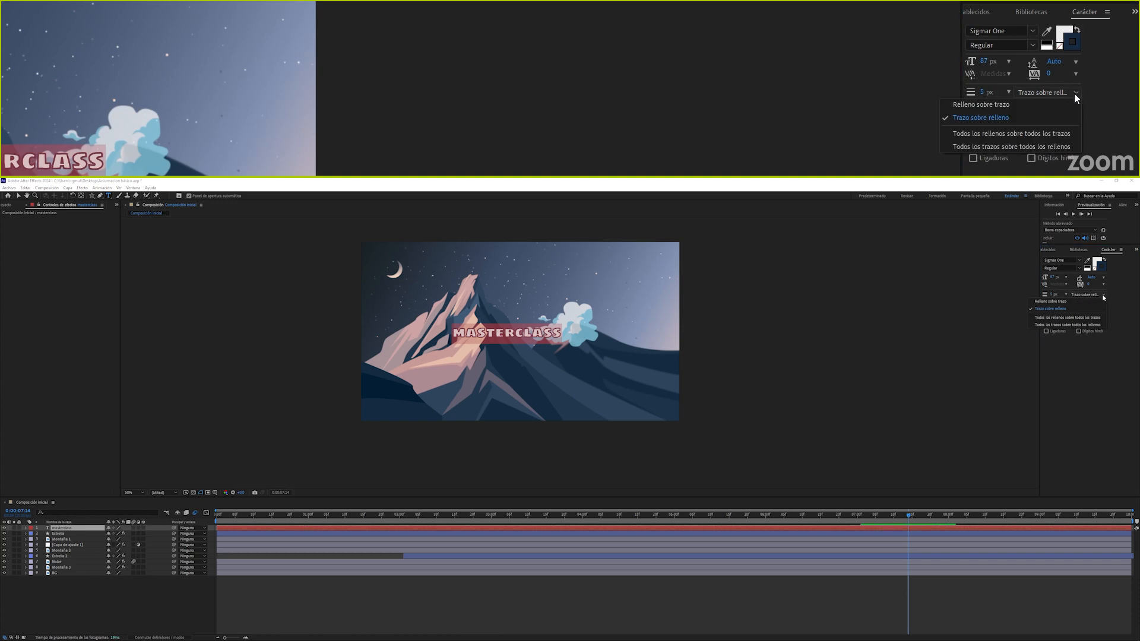
click(988, 106)
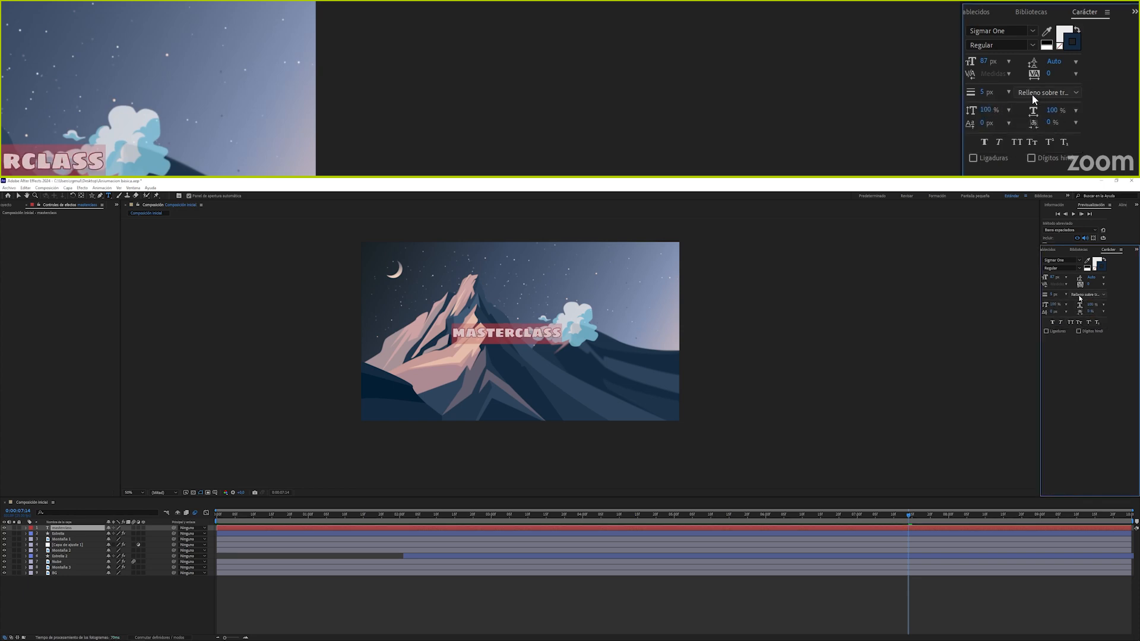
drag(983, 94, 992, 89)
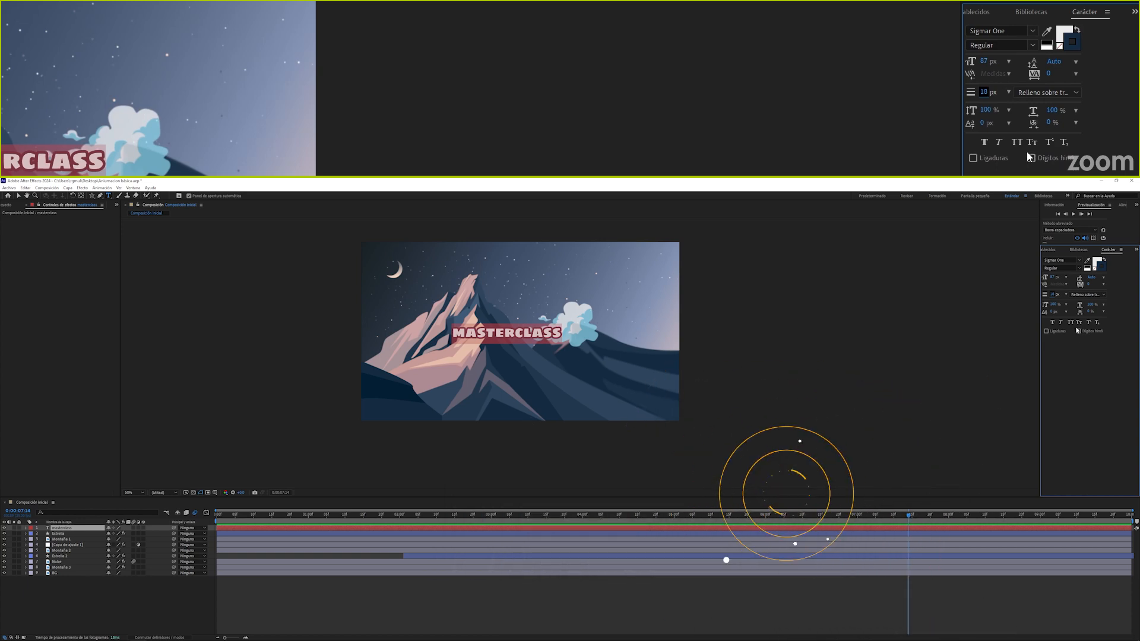
Move the masterclass text slightly to the right in the composition with the Selection tool.
click(17, 196)
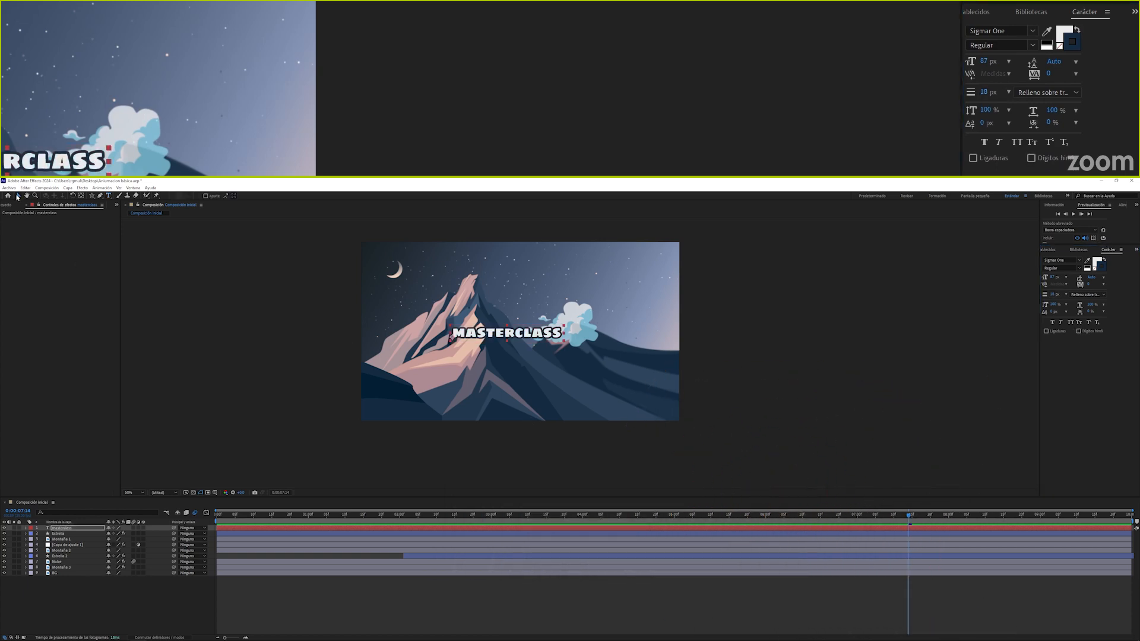
drag(490, 334, 499, 334)
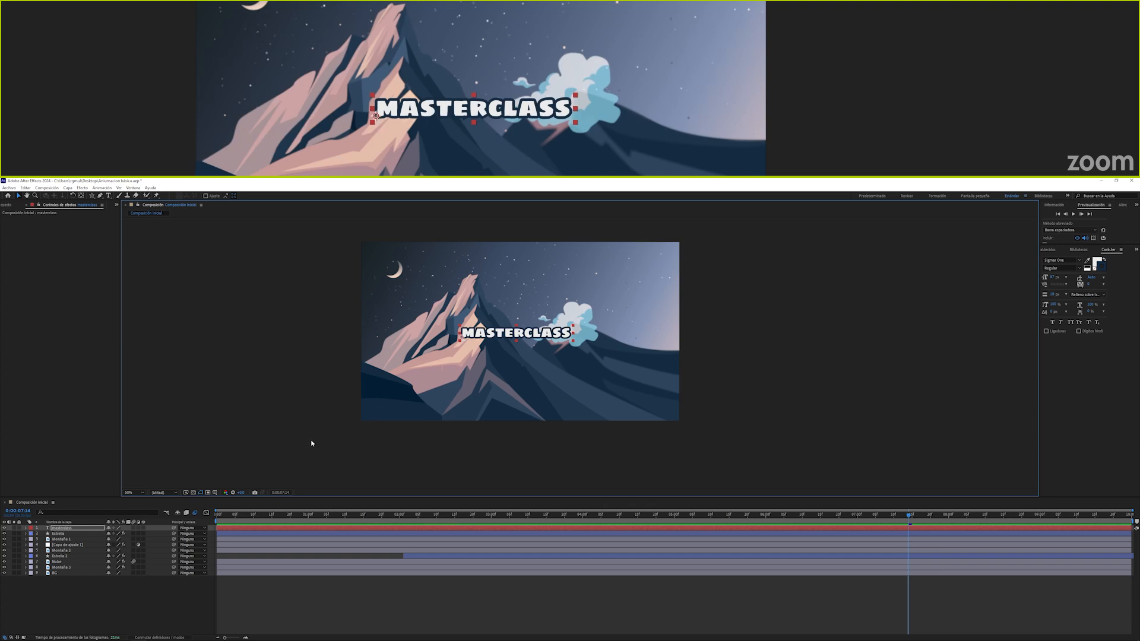
Expand the masterclass layer's Transformar properties and go through Punto de anclaje, Escala and Rotación.
click(26, 528)
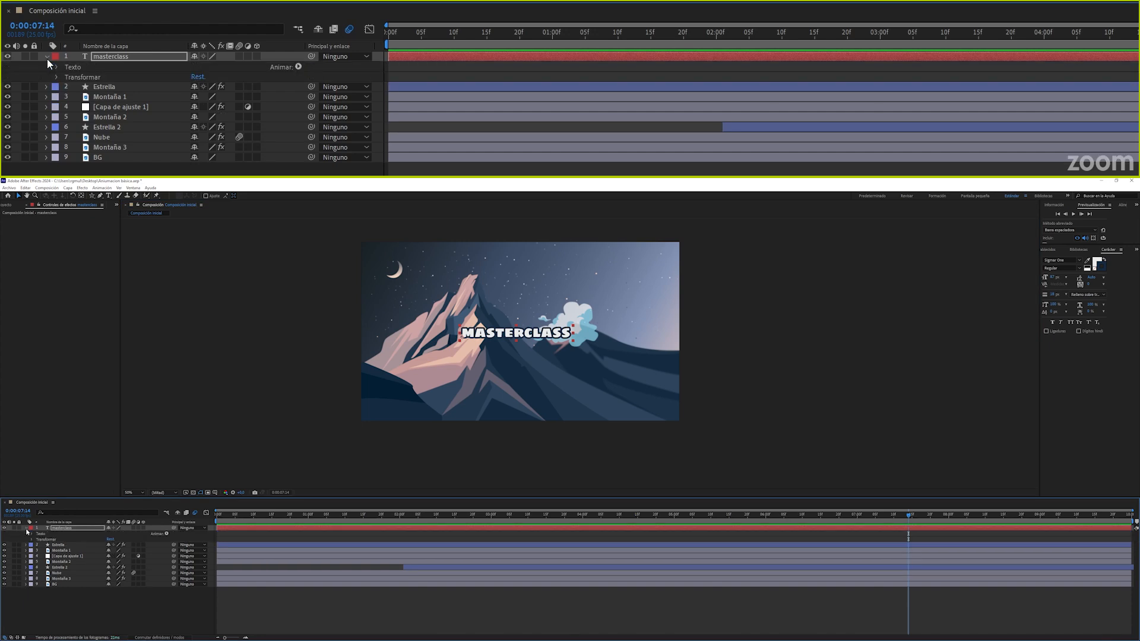
click(31, 540)
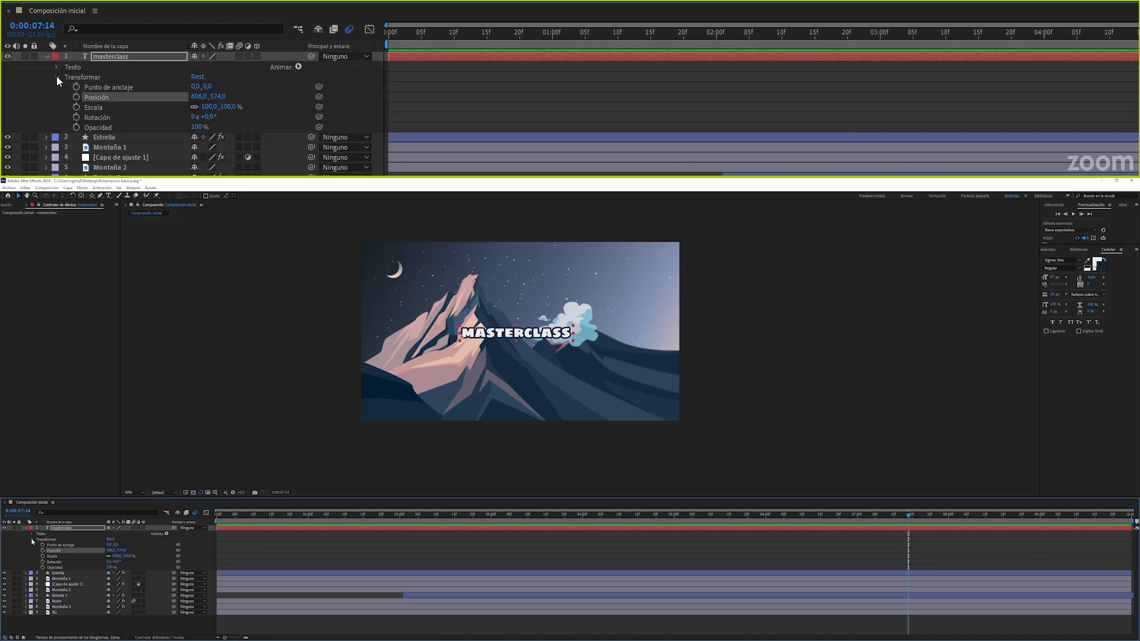
click(61, 546)
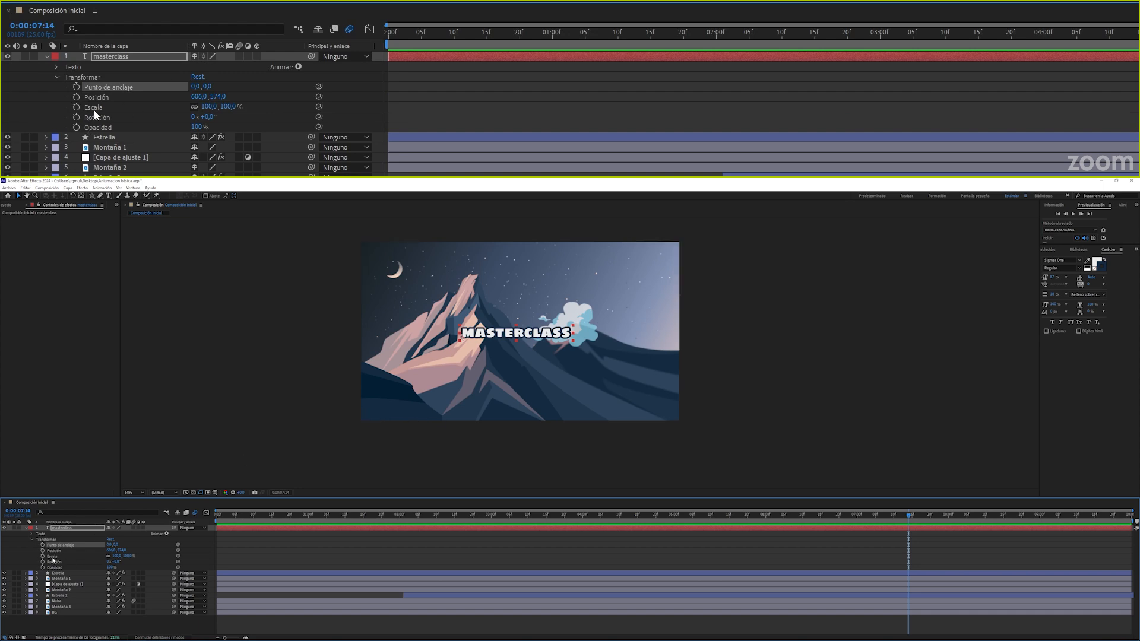
click(52, 559)
click(52, 563)
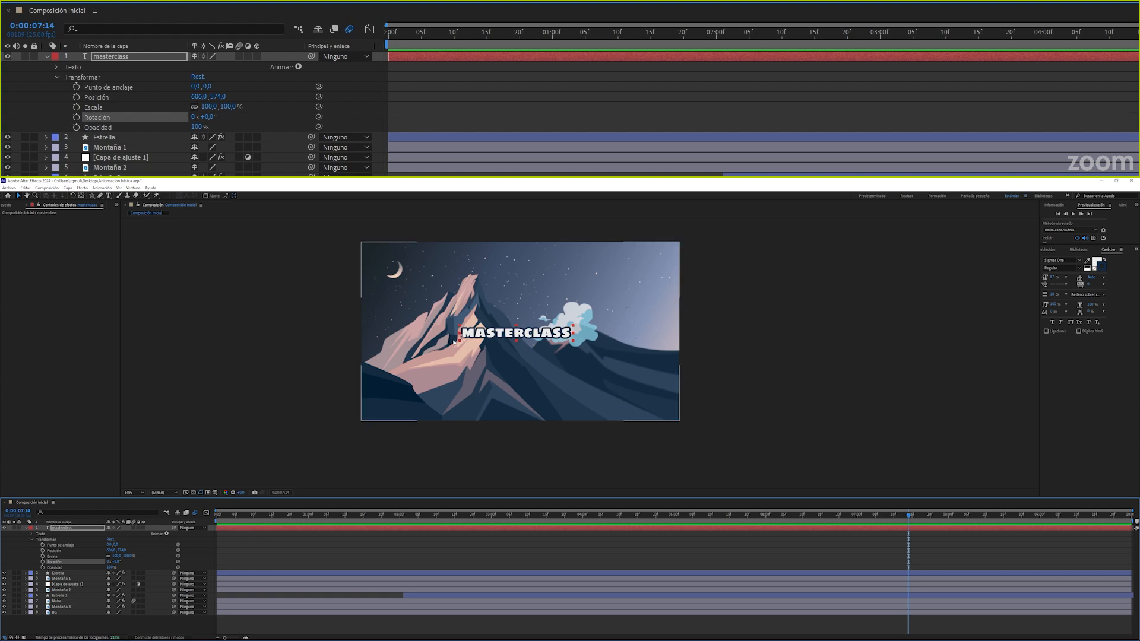
Try changing the masterclass text's Escala and Rotación around its original corner anchor point, undoing each change.
click(52, 556)
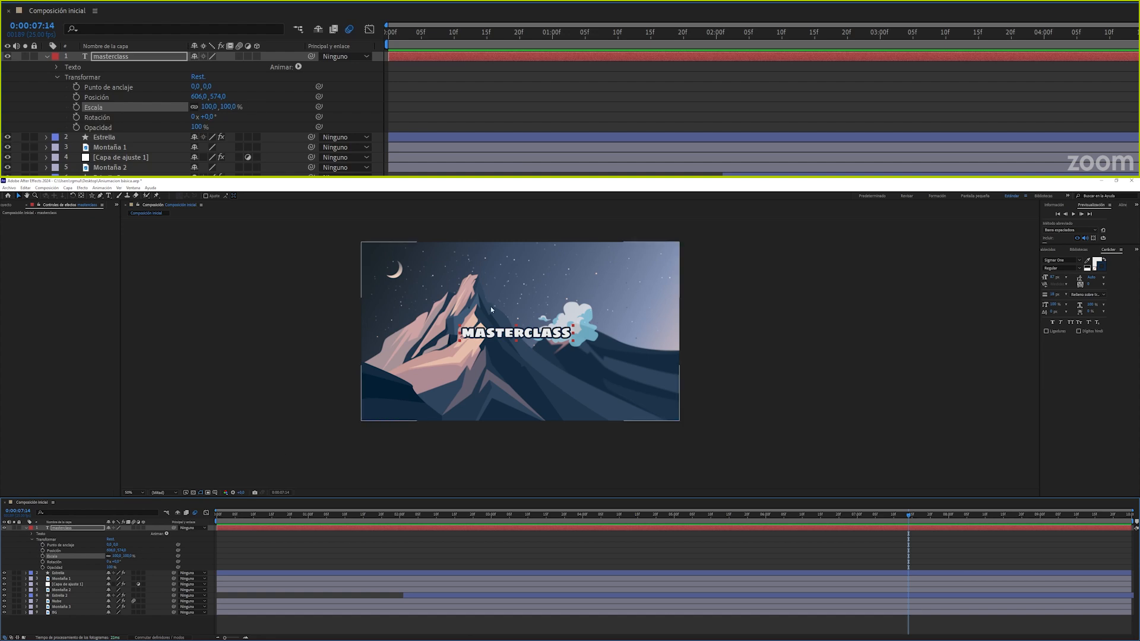
drag(124, 556, 152, 554)
key(ctrl+z)
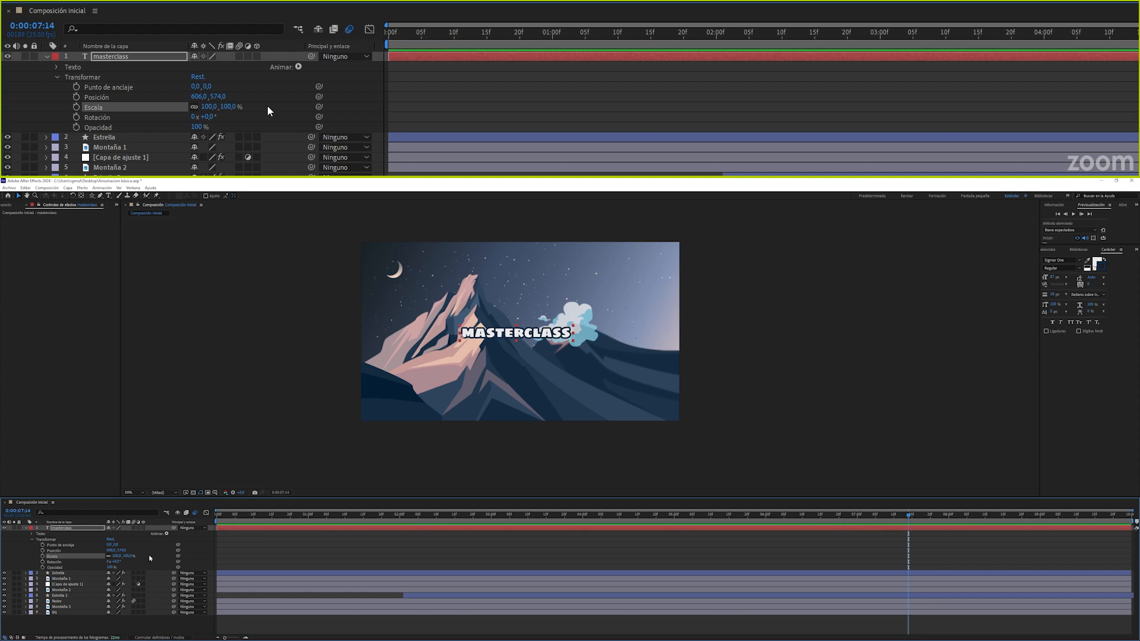
click(105, 120)
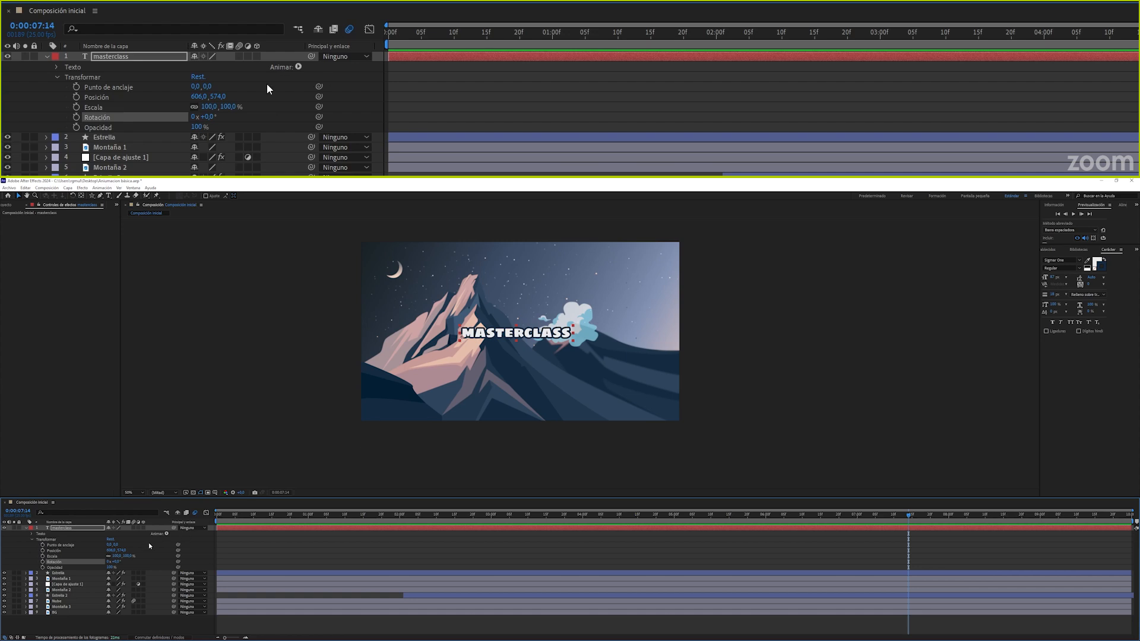
mouse_move(206, 116)
mouse_down()
mouse_move(235, 114)
mouse_move(225, 120)
mouse_up()
key(ctrl+z)
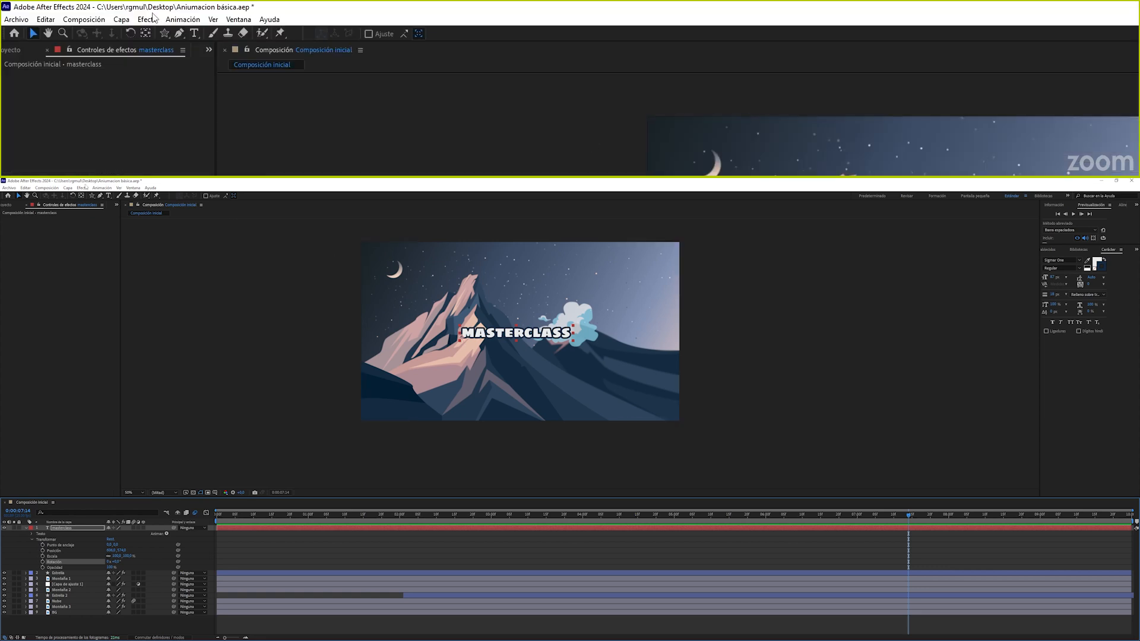
Move the masterclass text's anchor point to the centre of the word and set its Escala to 98 %.
click(81, 196)
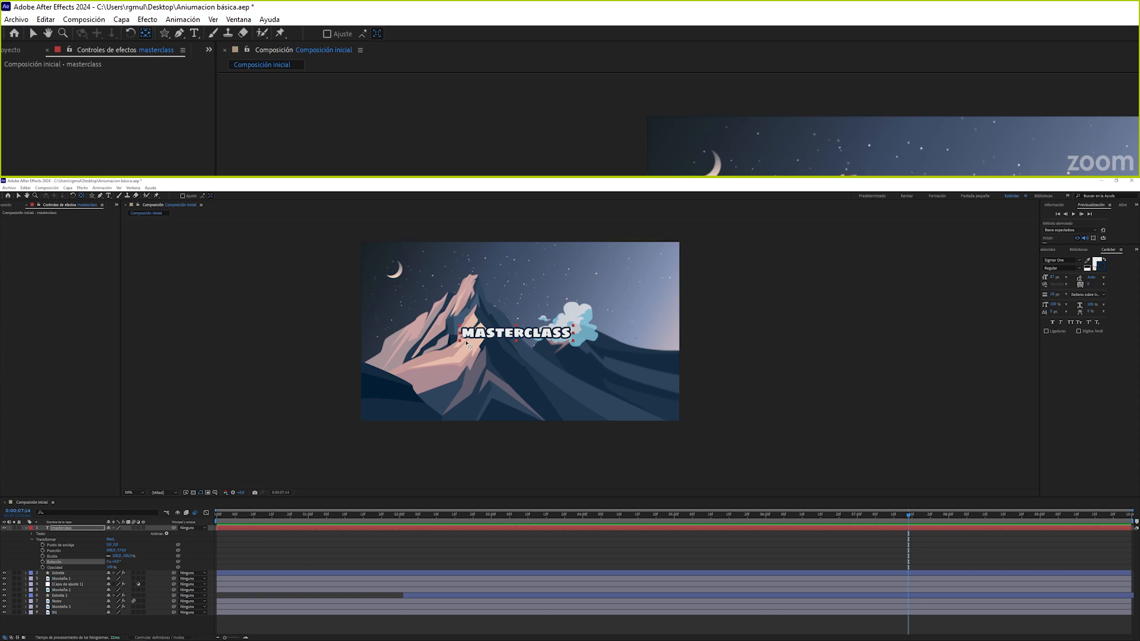
drag(466, 342, 518, 334)
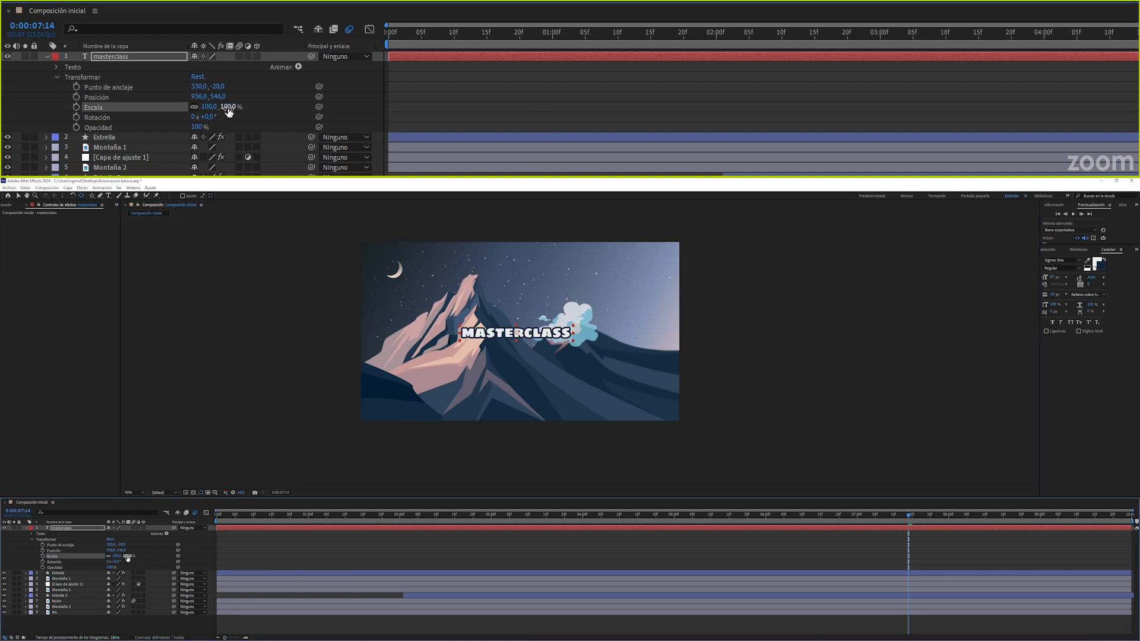
mouse_move(127, 557)
mouse_down()
mouse_move(160, 554)
mouse_move(101, 560)
mouse_move(124, 560)
mouse_move(112, 559)
mouse_up()
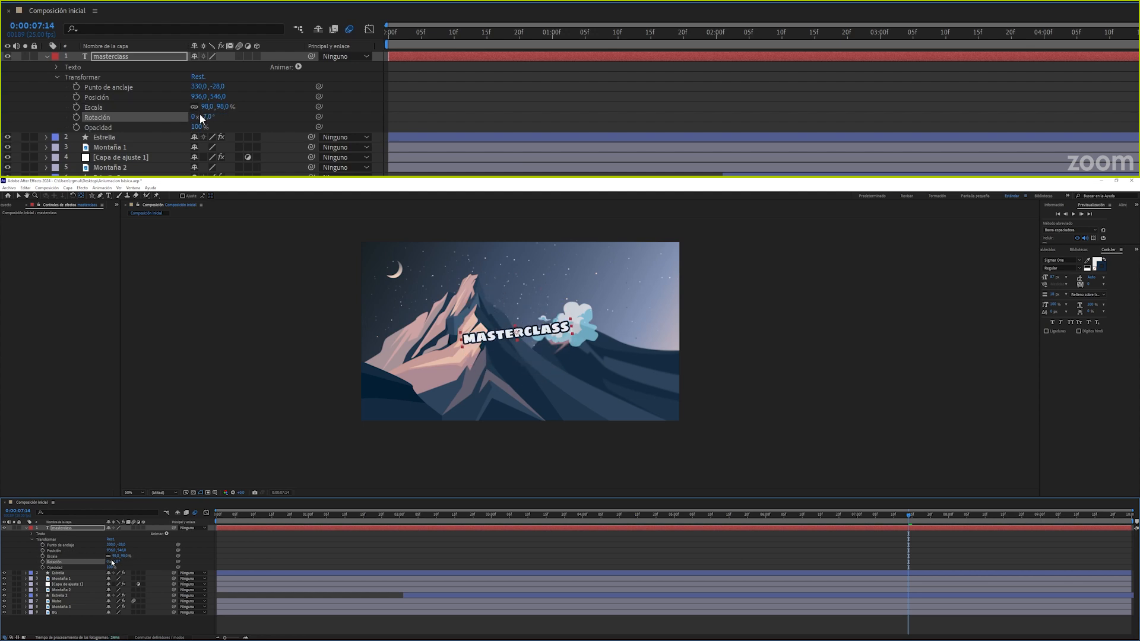
key(ctrl+z)
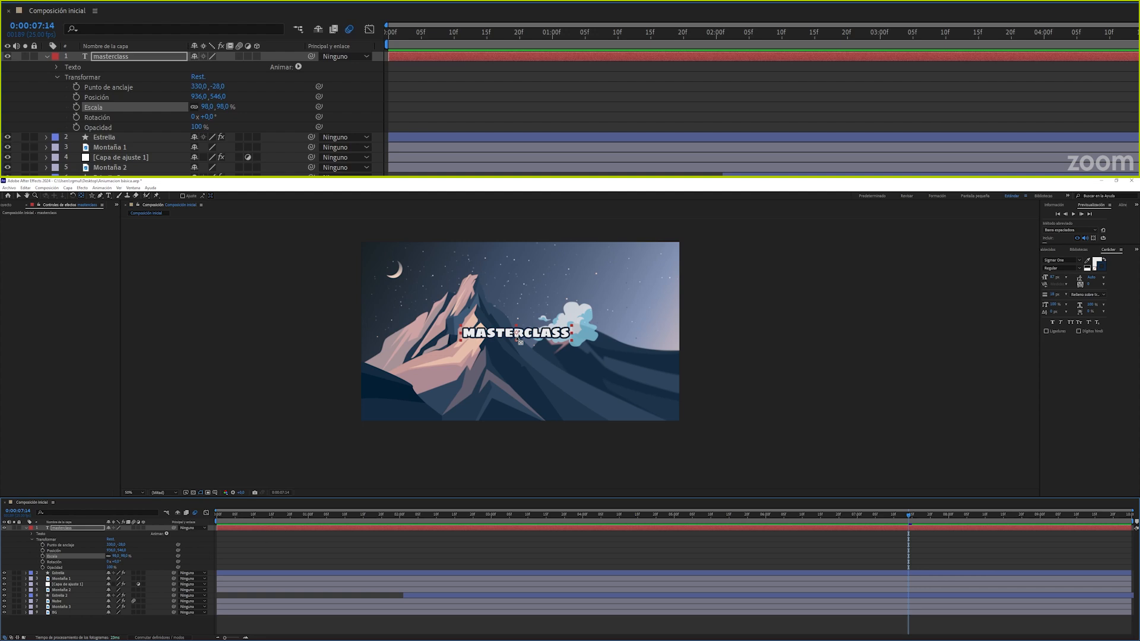
key(v)
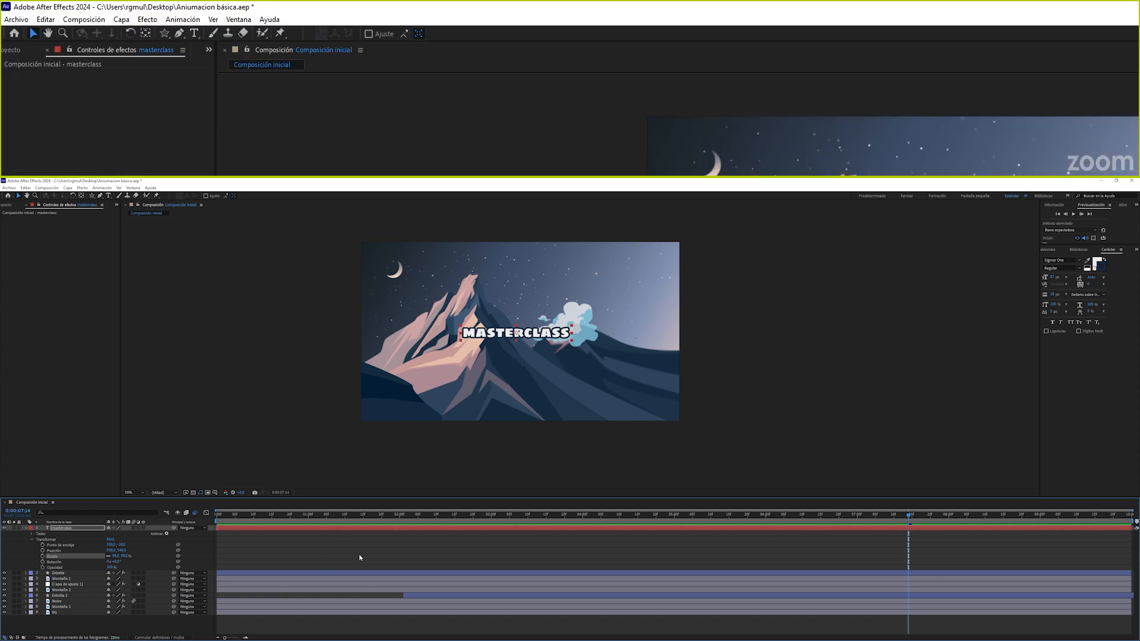
Show Efectos y ajustes preestablecidos and browse the Animate In text presets under Ajustes preestablecidos de animación.
click(132, 188)
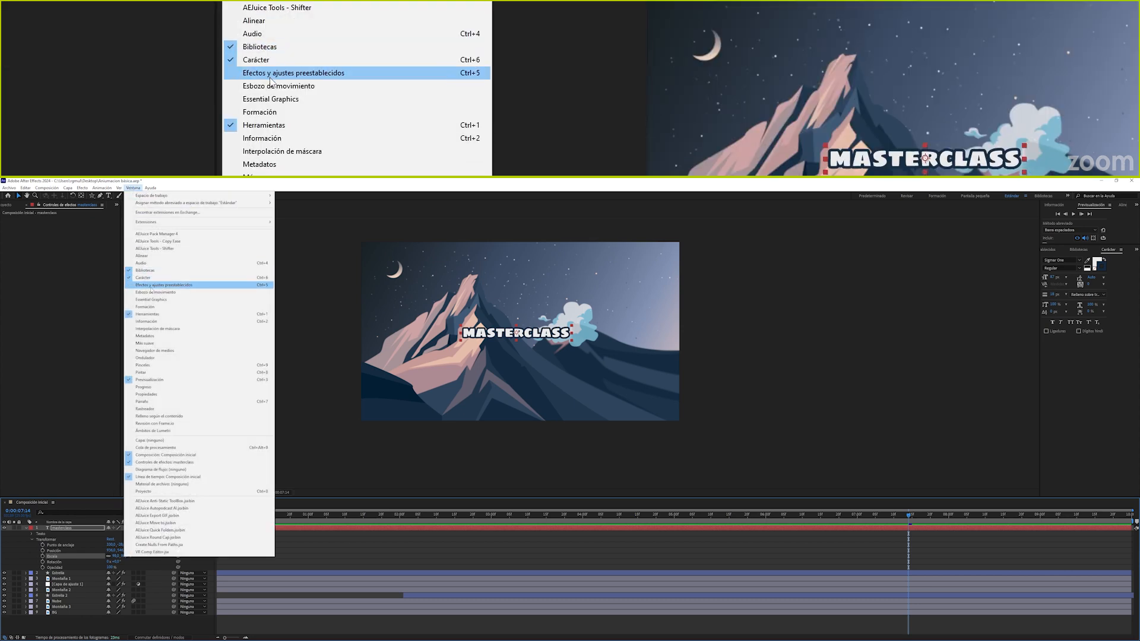
click(150, 286)
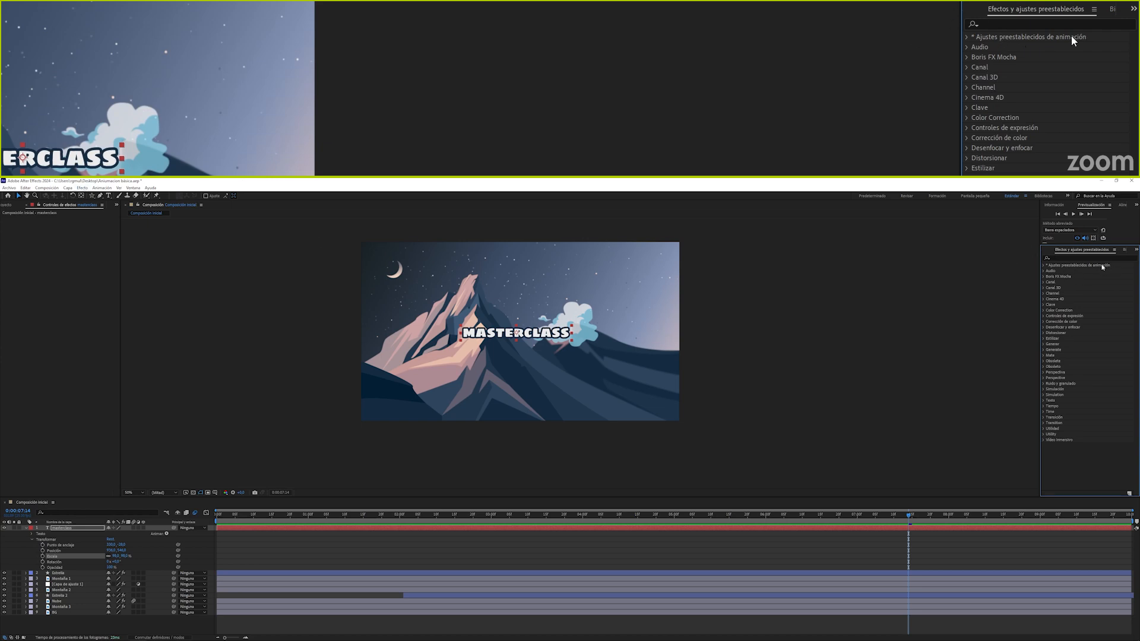
click(967, 36)
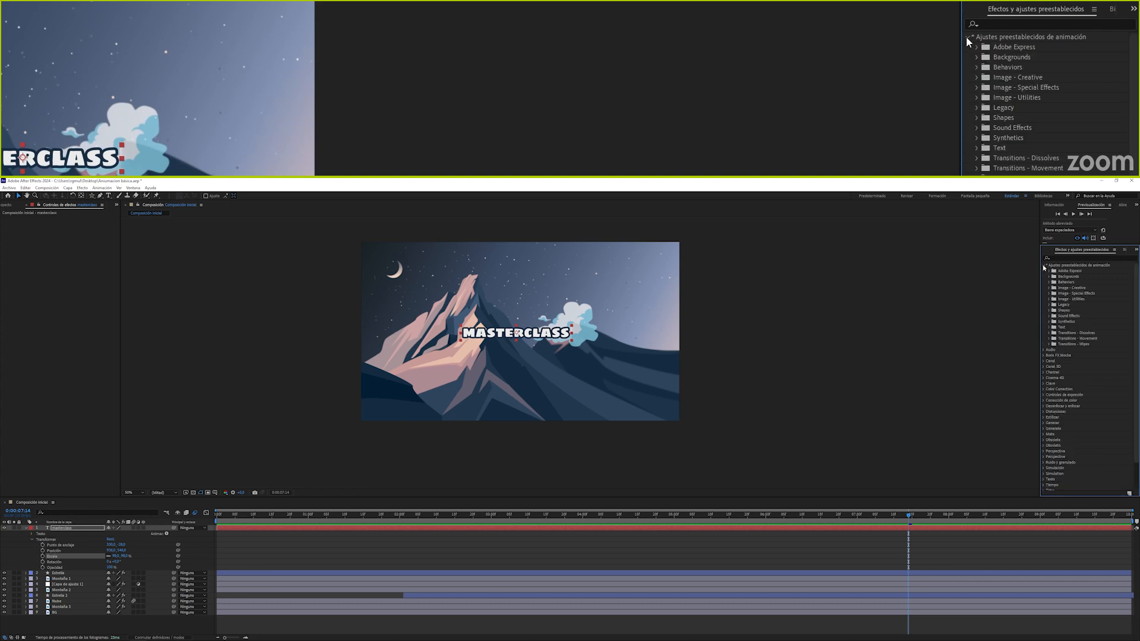
click(977, 149)
scroll(1028, 144, down, 1)
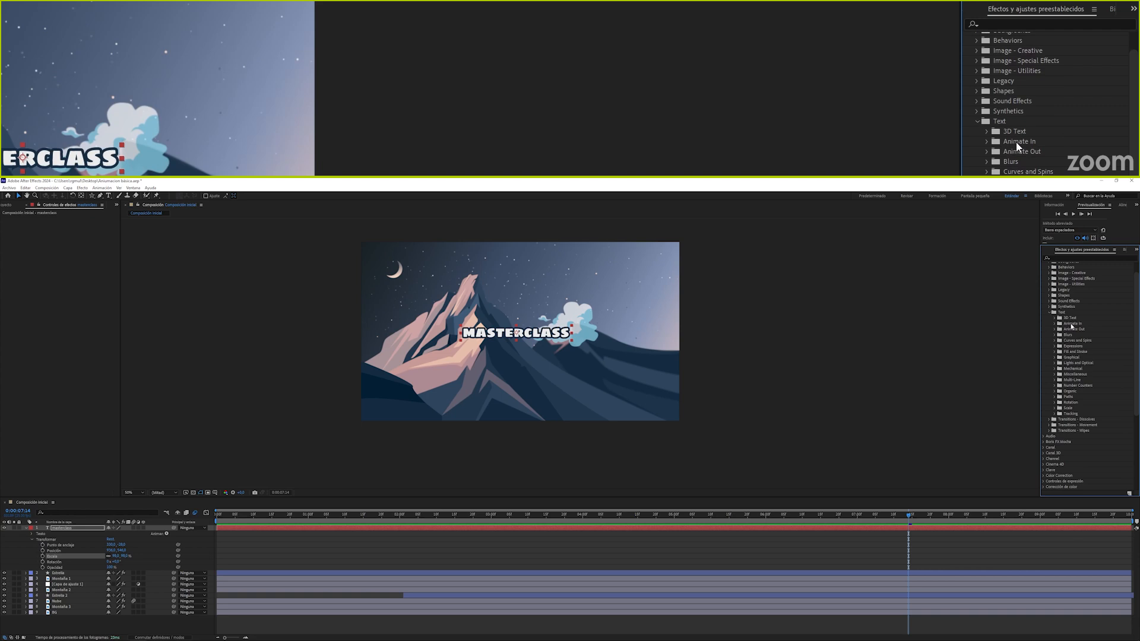
click(988, 142)
scroll(988, 141, down, 3)
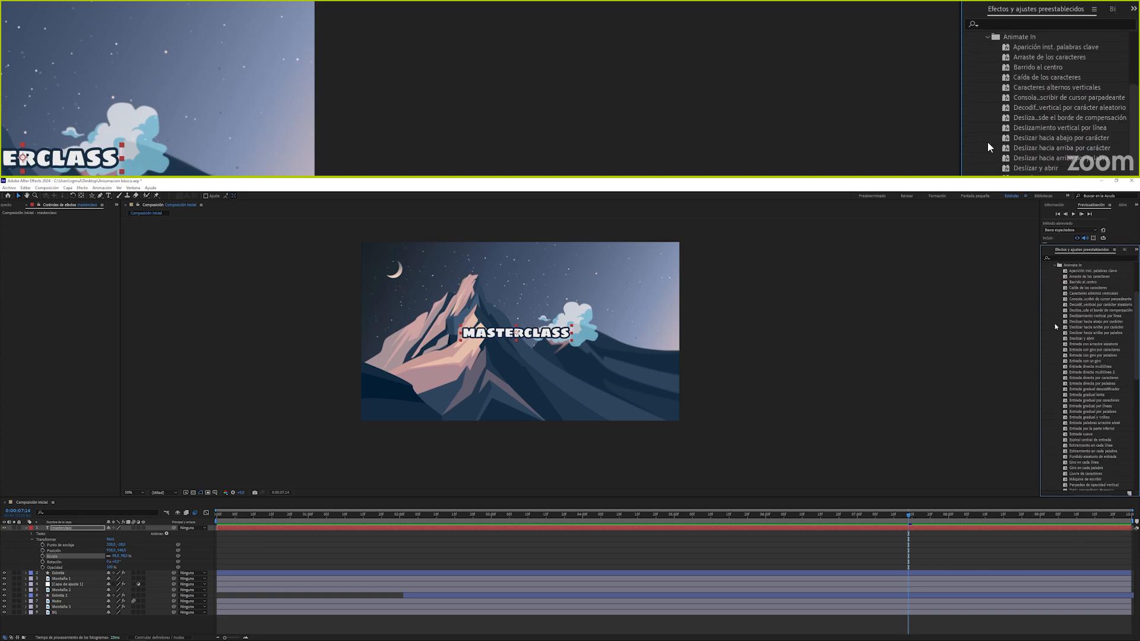
scroll(1137, 309, down, 6)
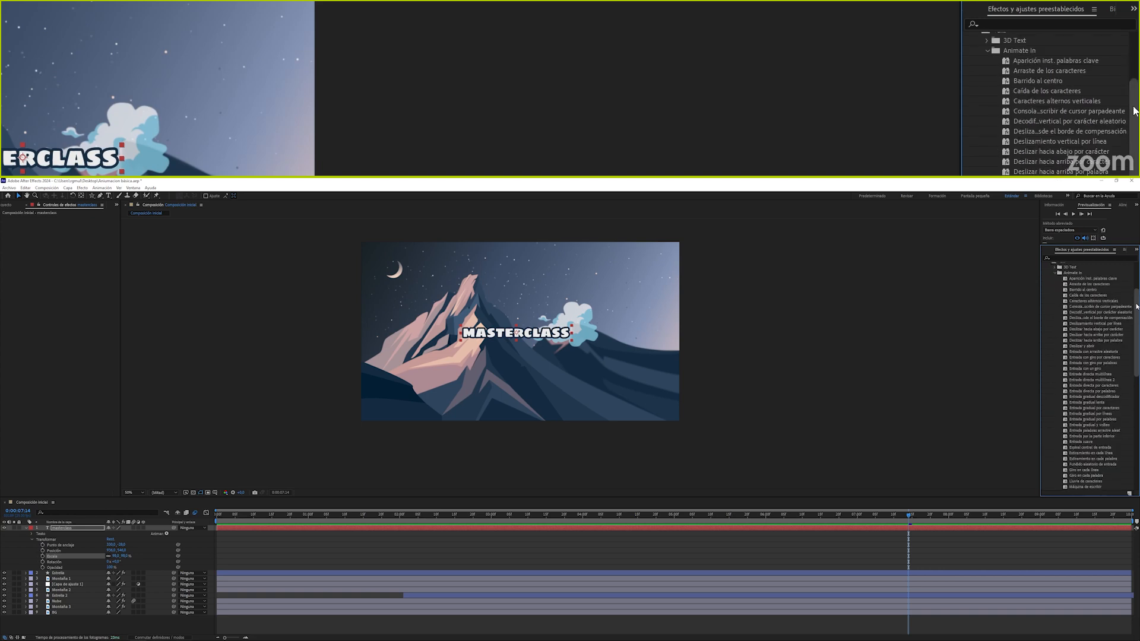
scroll(1092, 377, up, 3)
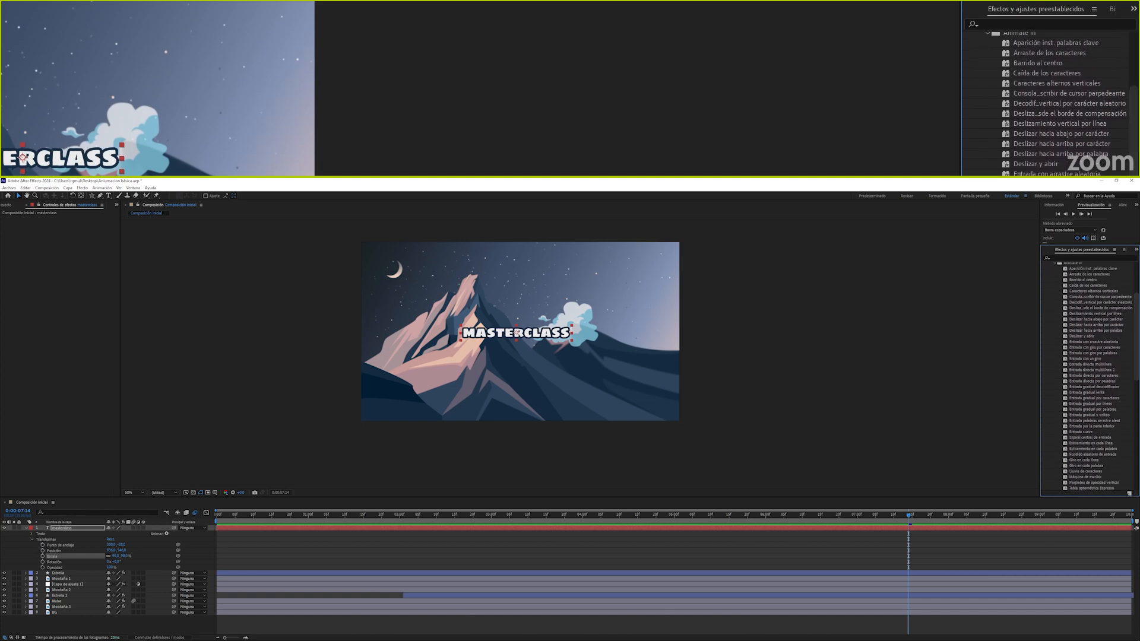
Apply the Entrada gradual por caracteres preset to the masterclass layer at the start of the composition and preview it.
key(Home)
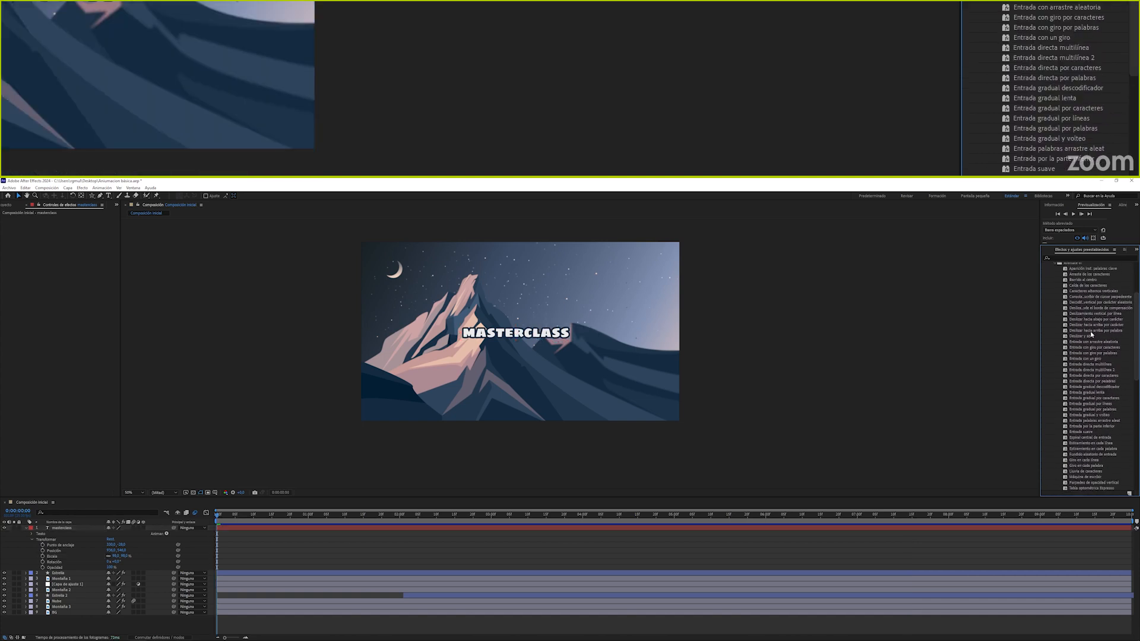
drag(1090, 399, 253, 534)
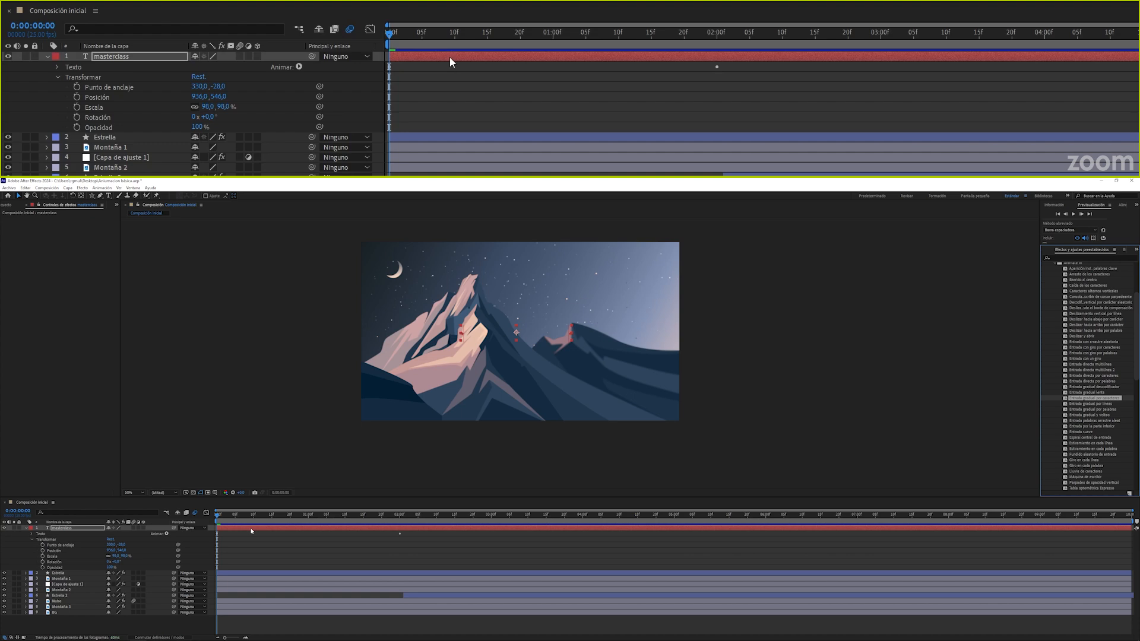
click(200, 423)
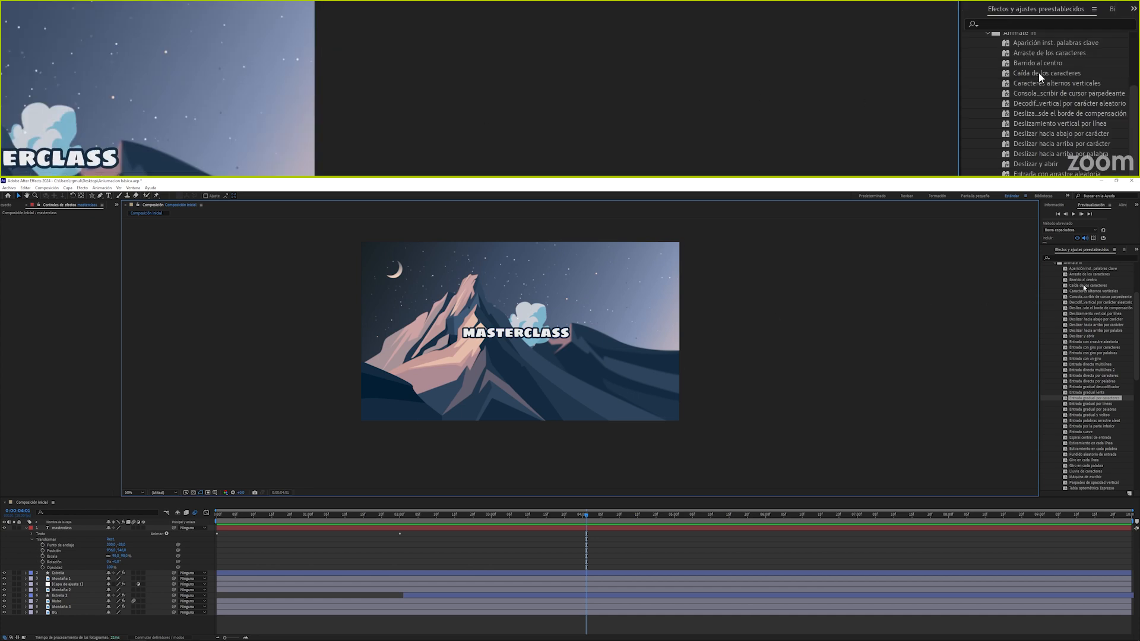
Collapse the Animate In folder and look over the other Text preset categories.
scroll(1085, 286, up, 1)
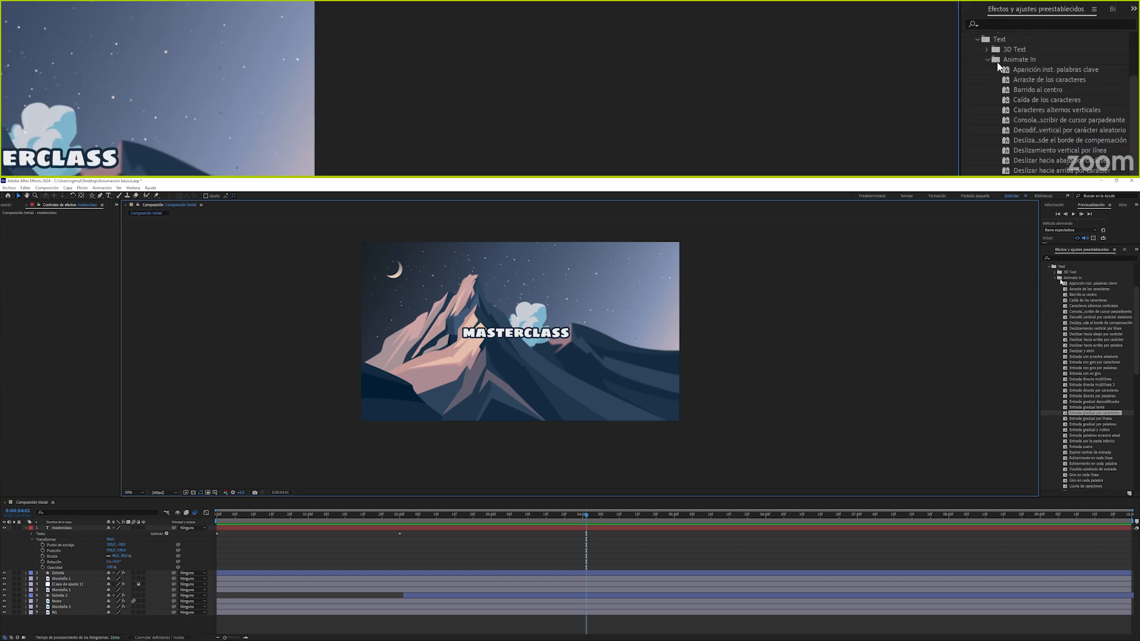
click(1056, 279)
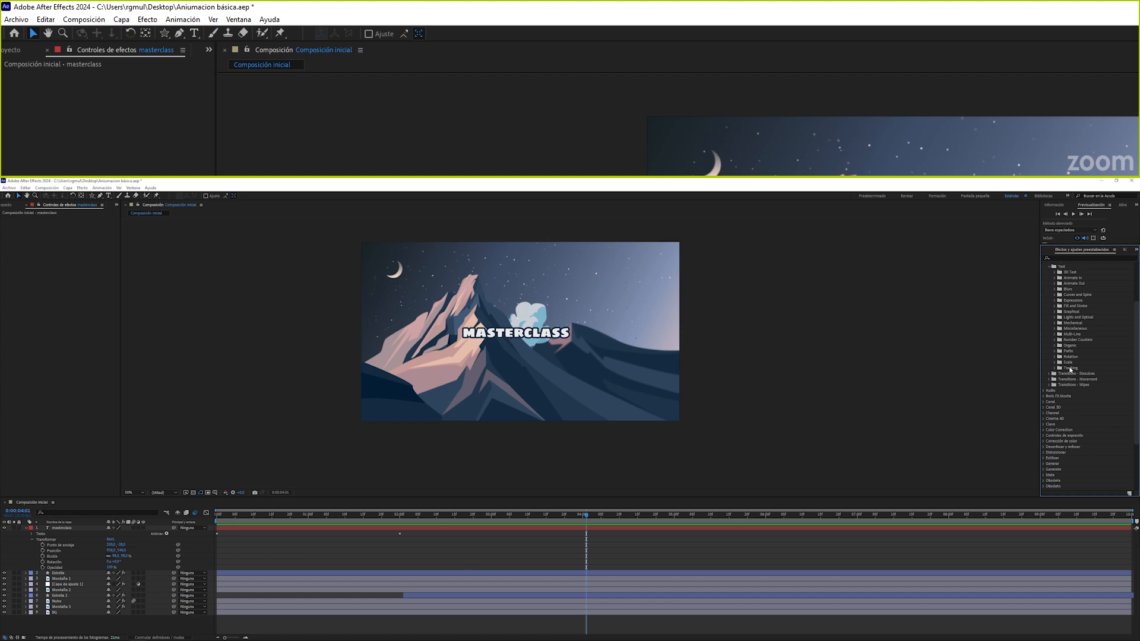
click(535, 334)
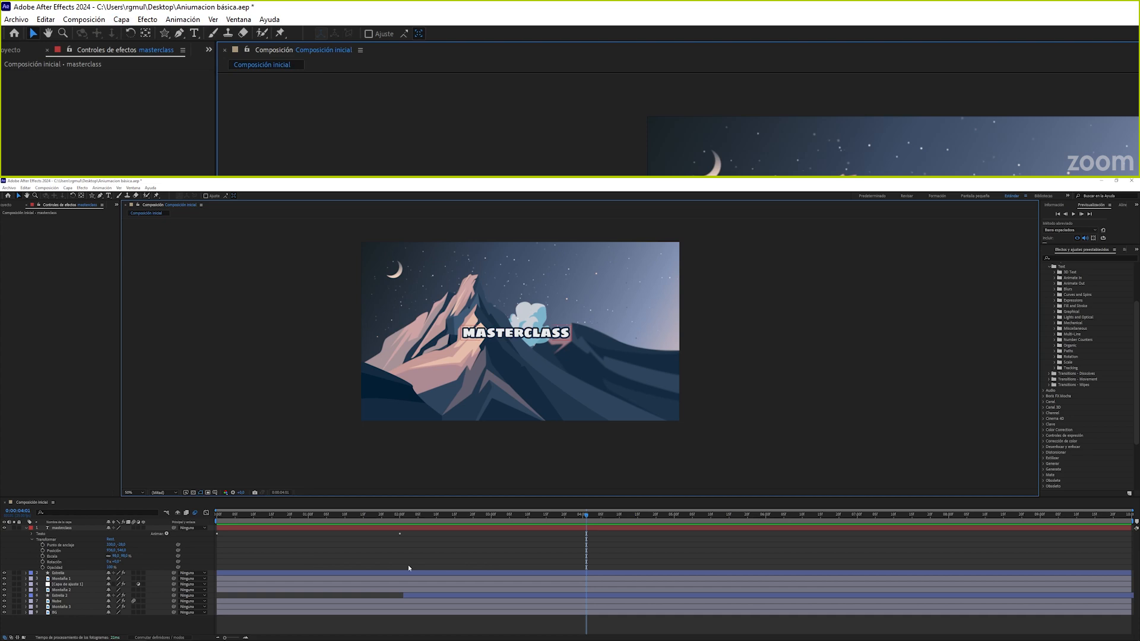
Add a null object layer to the composition and collapse the masterclass layer's properties.
click(121, 19)
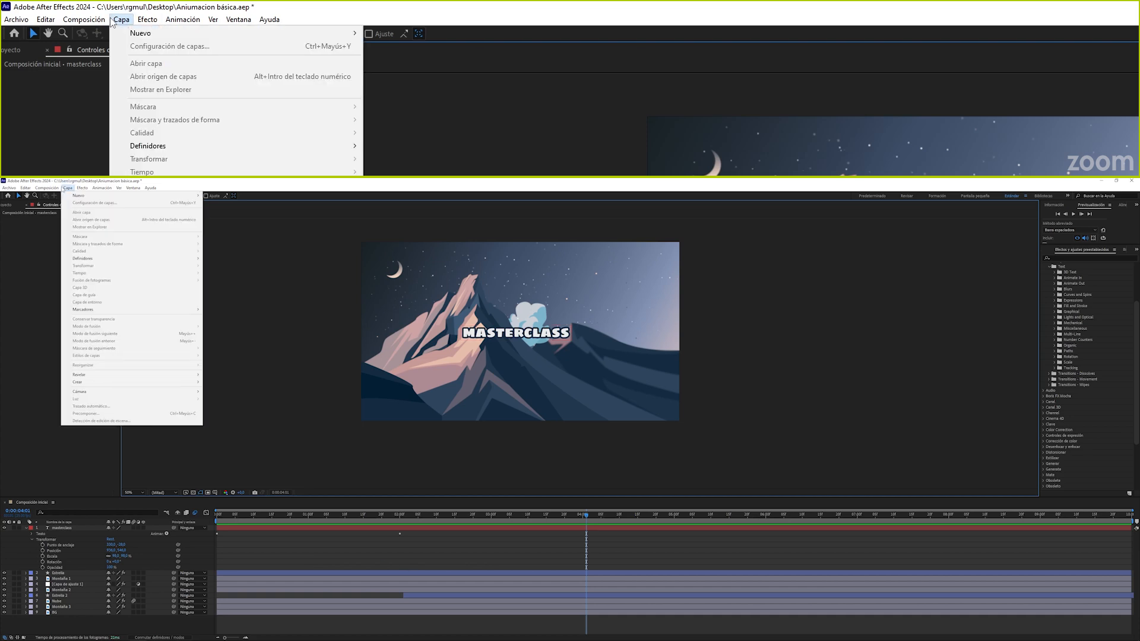
mouse_move(185, 31)
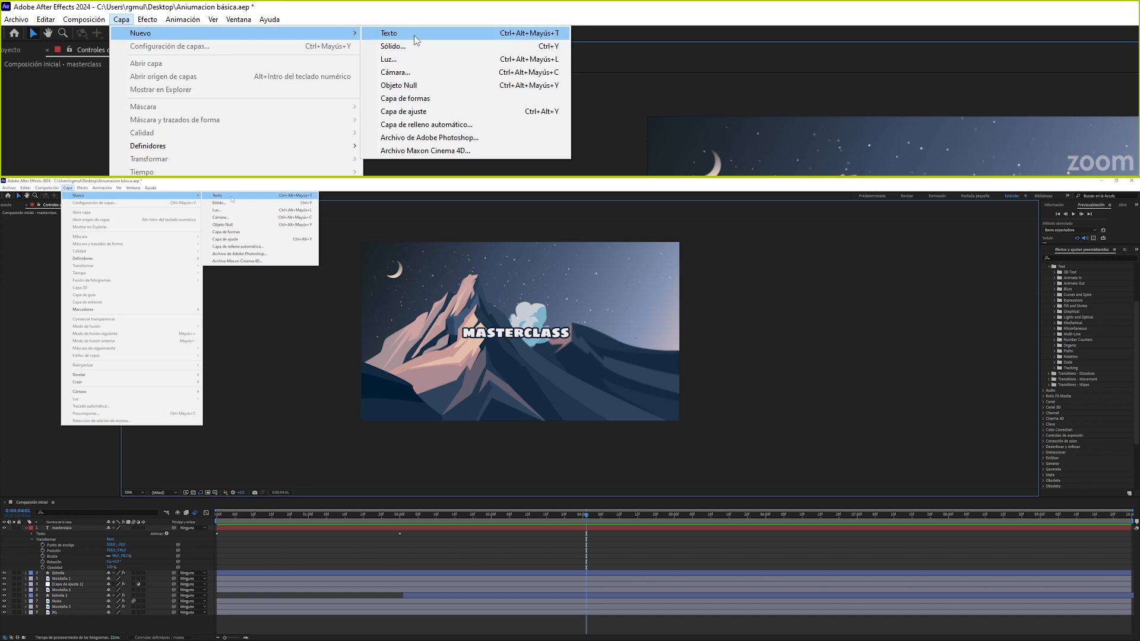
click(409, 87)
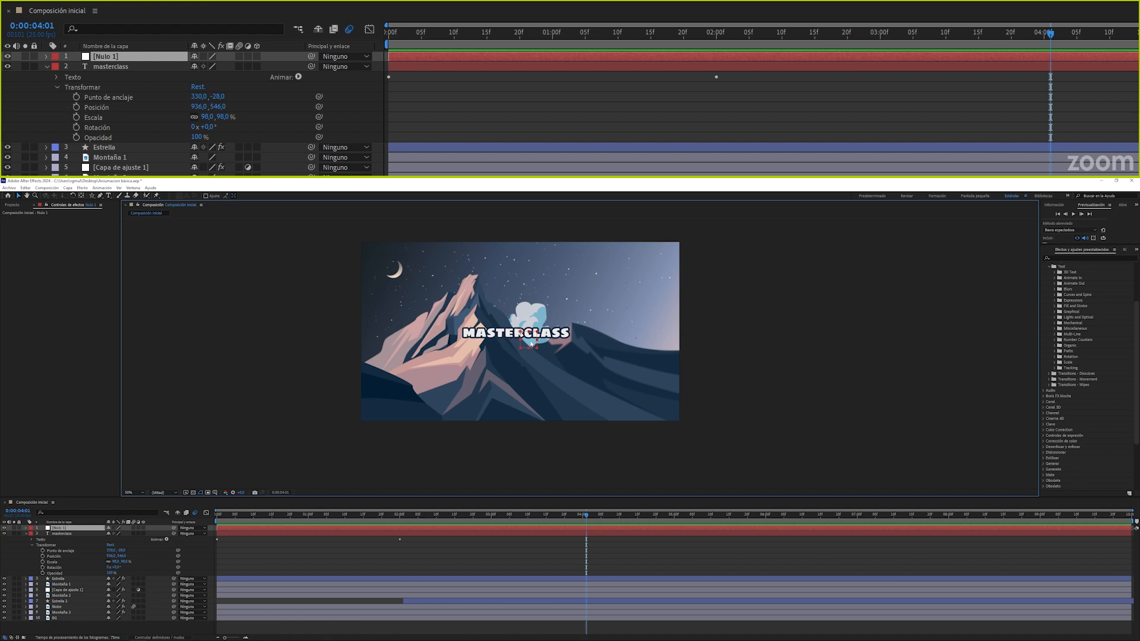
click(27, 533)
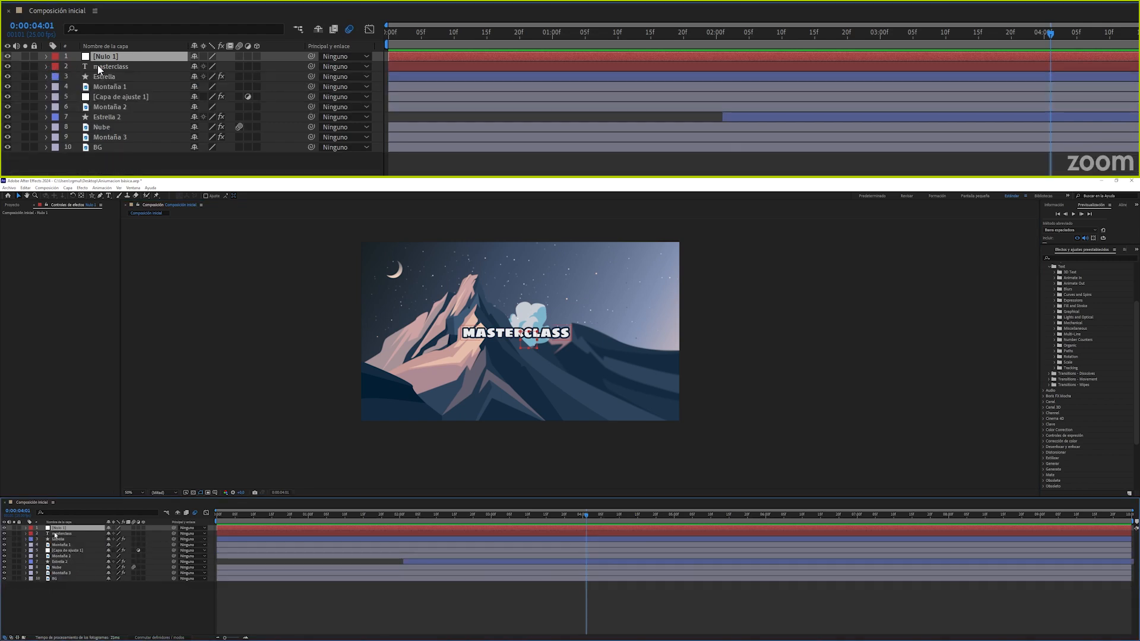
Try enlarging only the BG layer to 69,3 % Escala, and undo the scaling.
click(106, 148)
key(s)
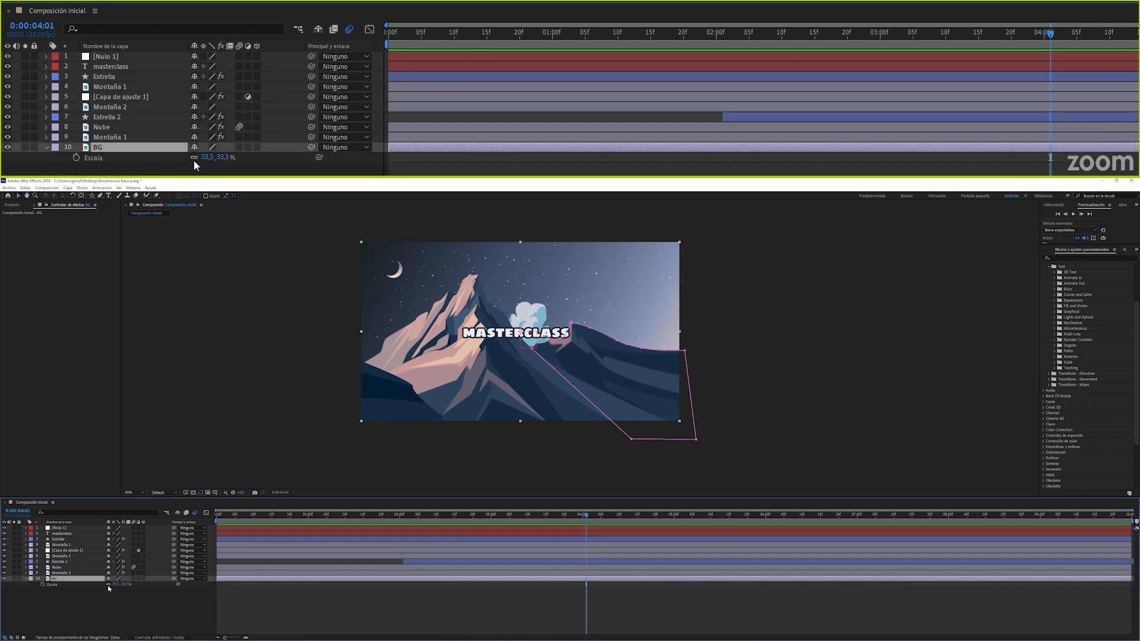
drag(207, 158, 229, 158)
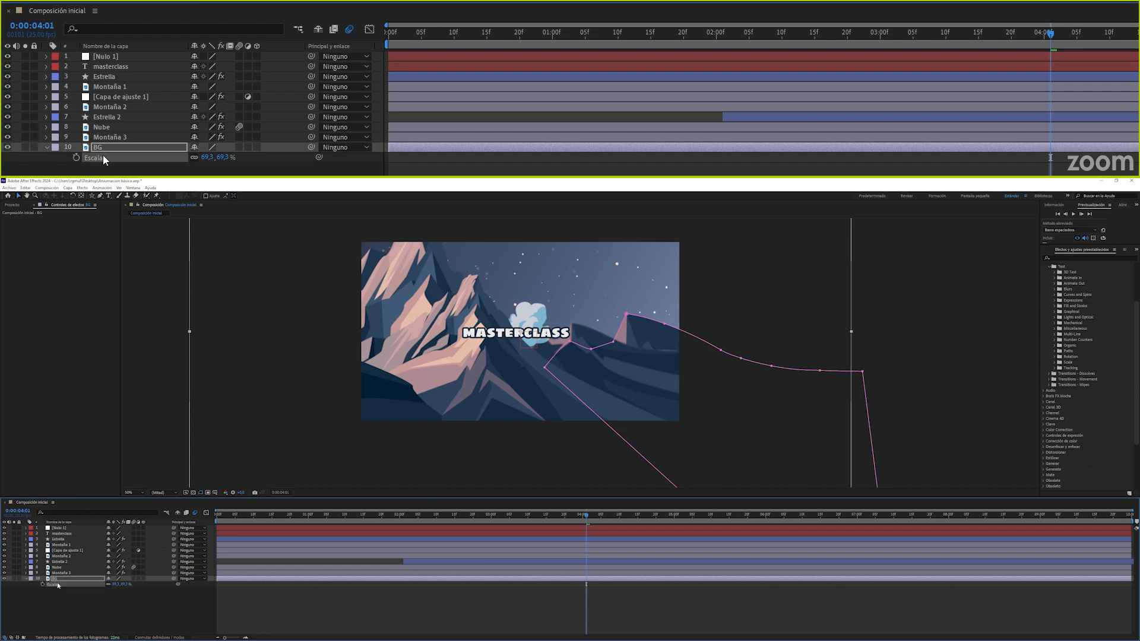
key(ctrl+z)
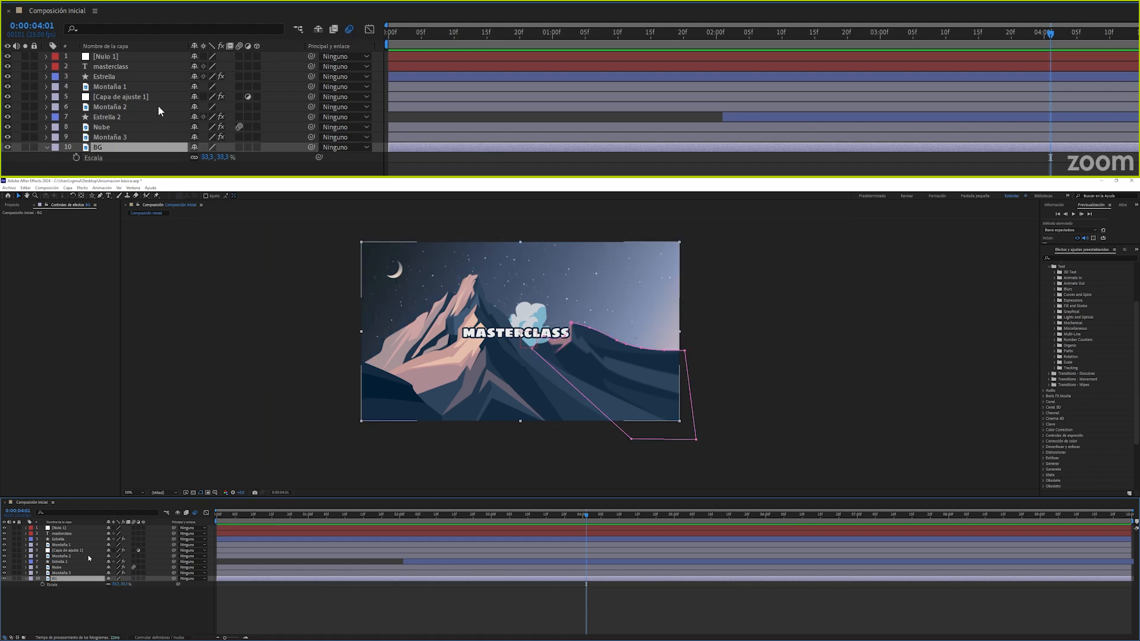
click(100, 610)
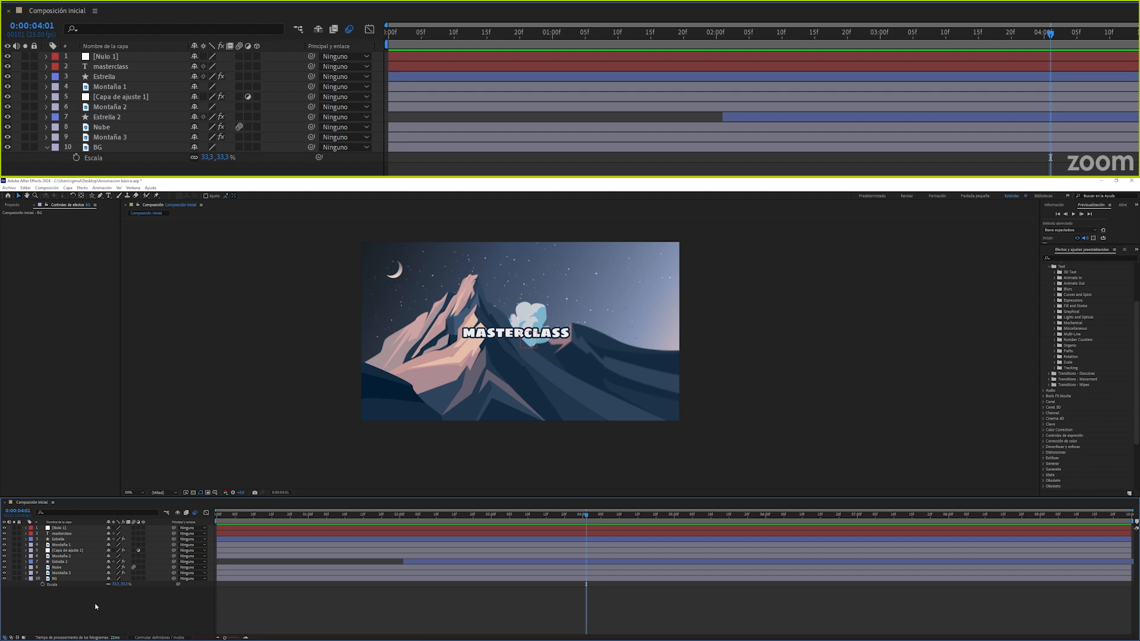
Parent all layers from masterclass down to BG to the null object, and select the null layer.
click(106, 66)
click(109, 58)
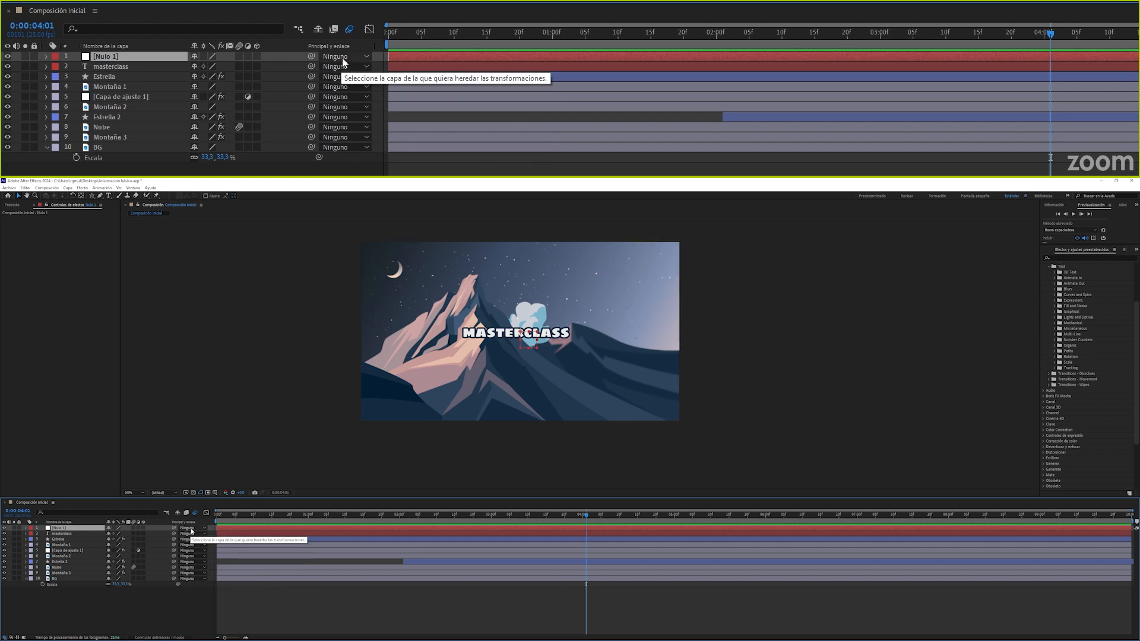
click(63, 534)
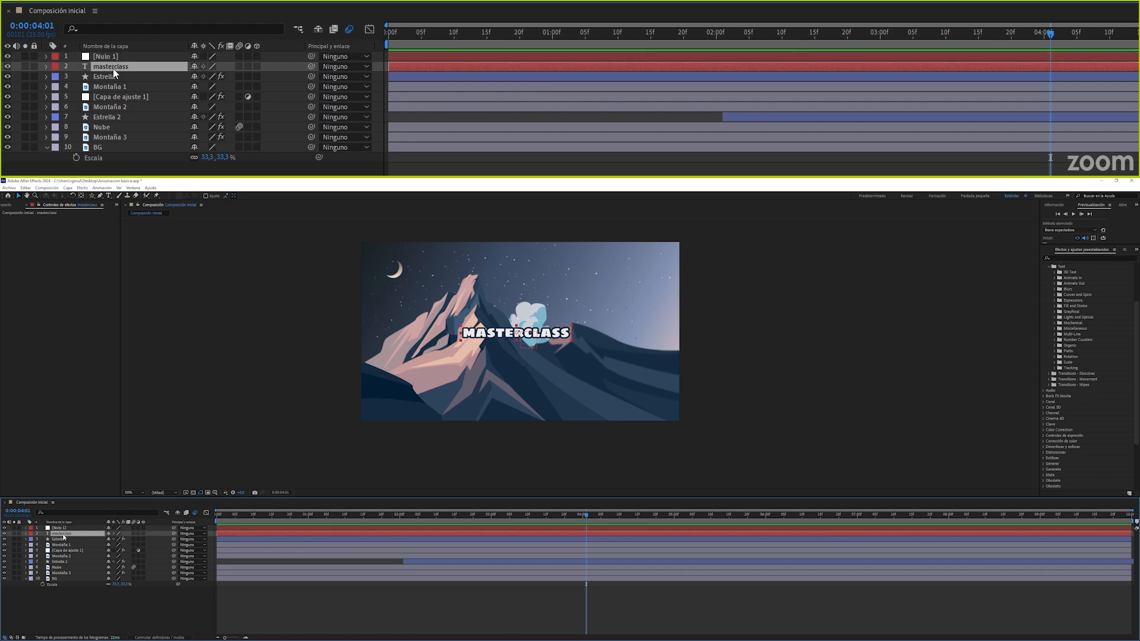
shift+click(62, 578)
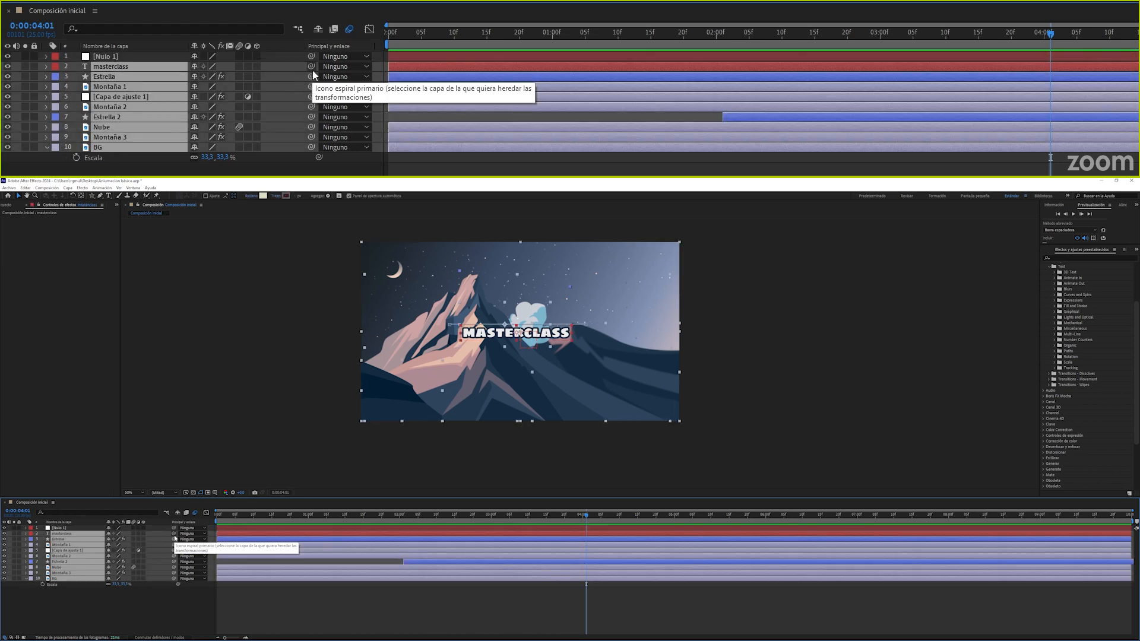
drag(312, 70, 144, 55)
click(86, 609)
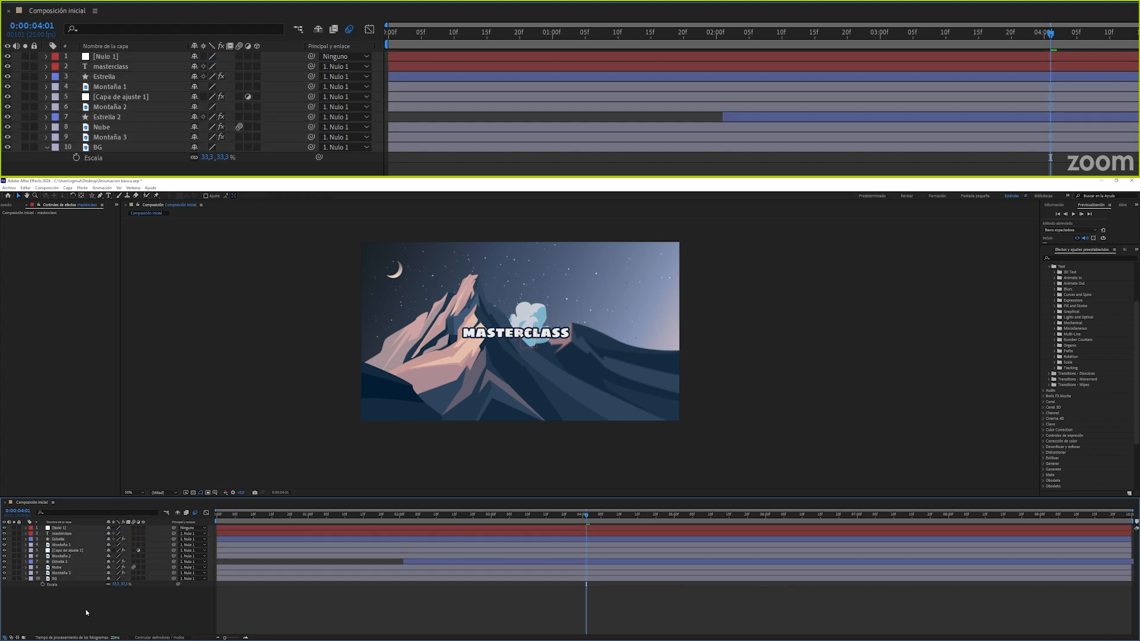
click(103, 58)
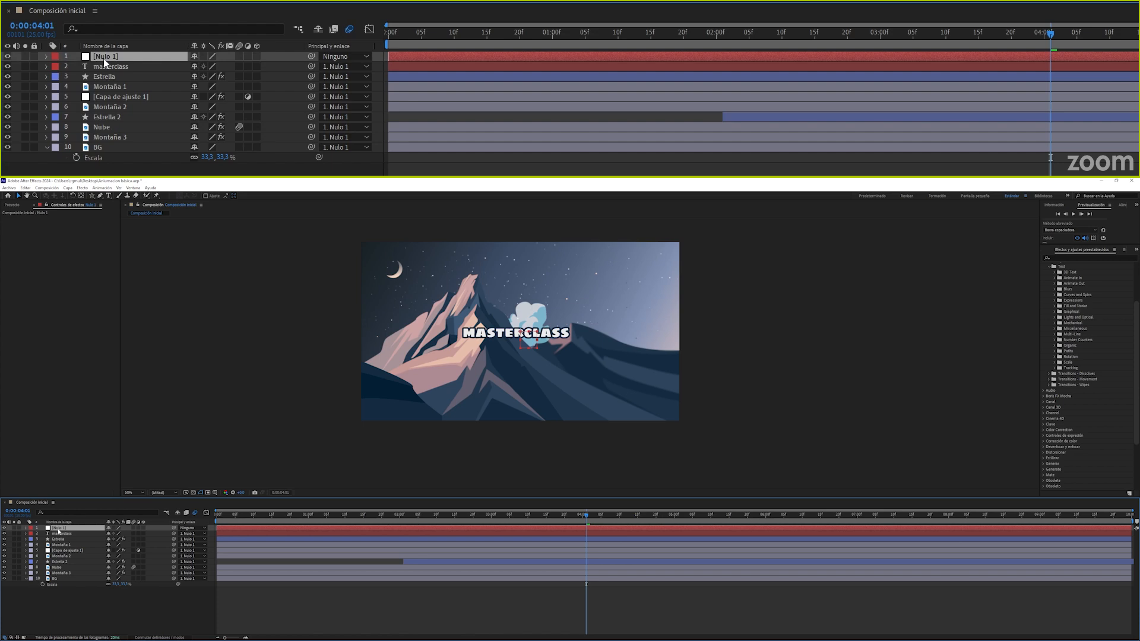
Reveal the null layer's Escala property, test scaling the scene with it, and check the parenting of the layers below.
key(s)
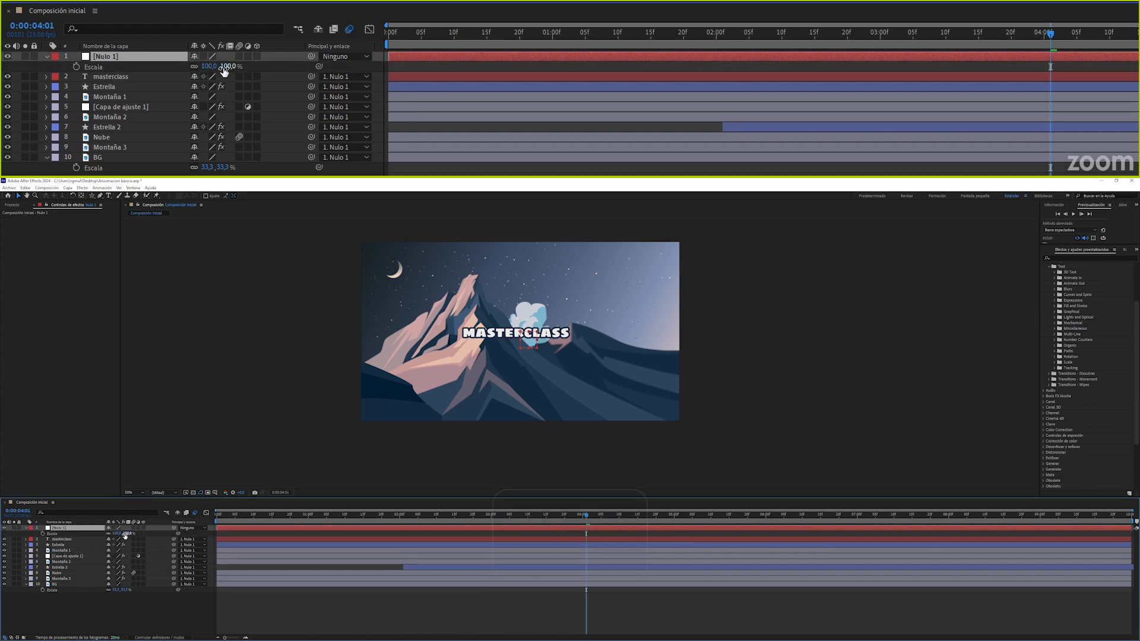
mouse_move(226, 67)
mouse_down()
mouse_move(247, 67)
mouse_move(204, 73)
mouse_move(229, 73)
mouse_up()
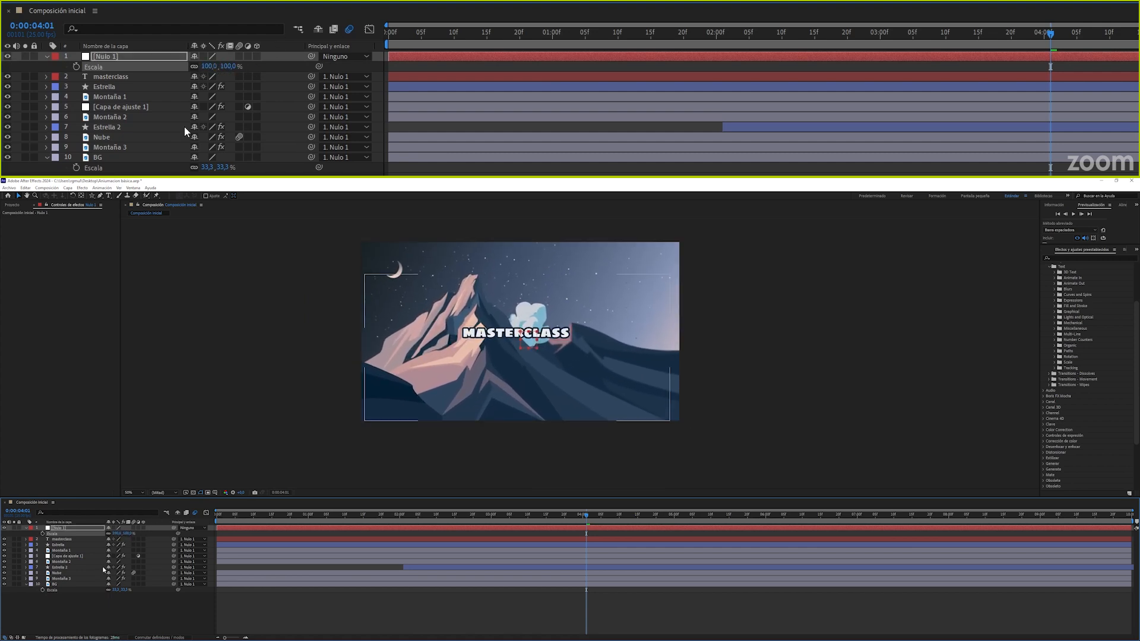
click(118, 75)
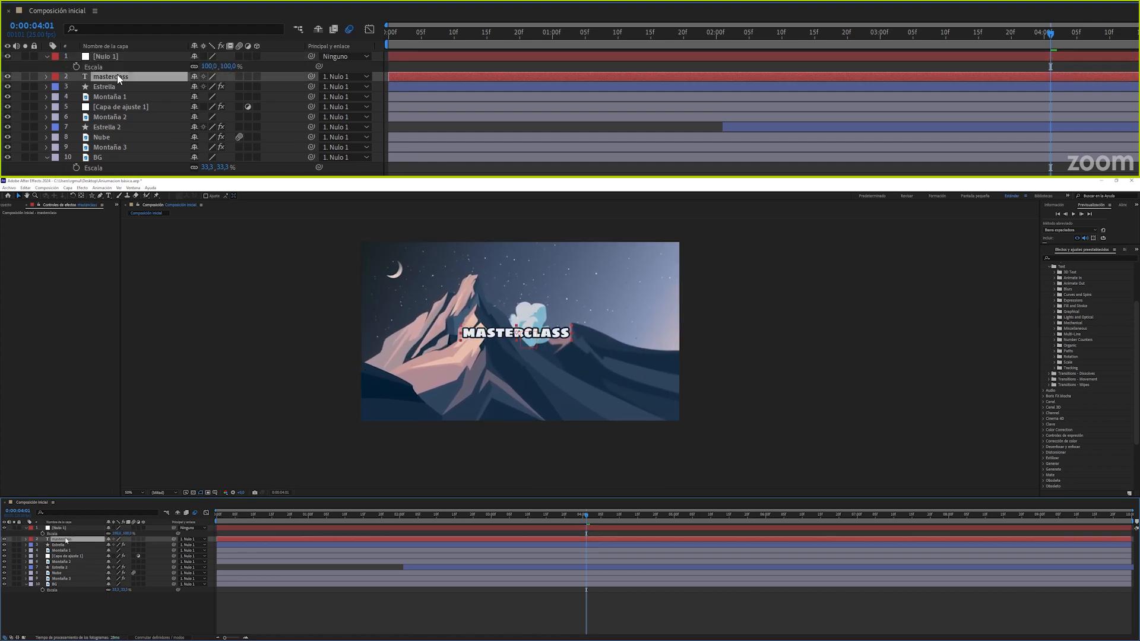
shift+click(105, 158)
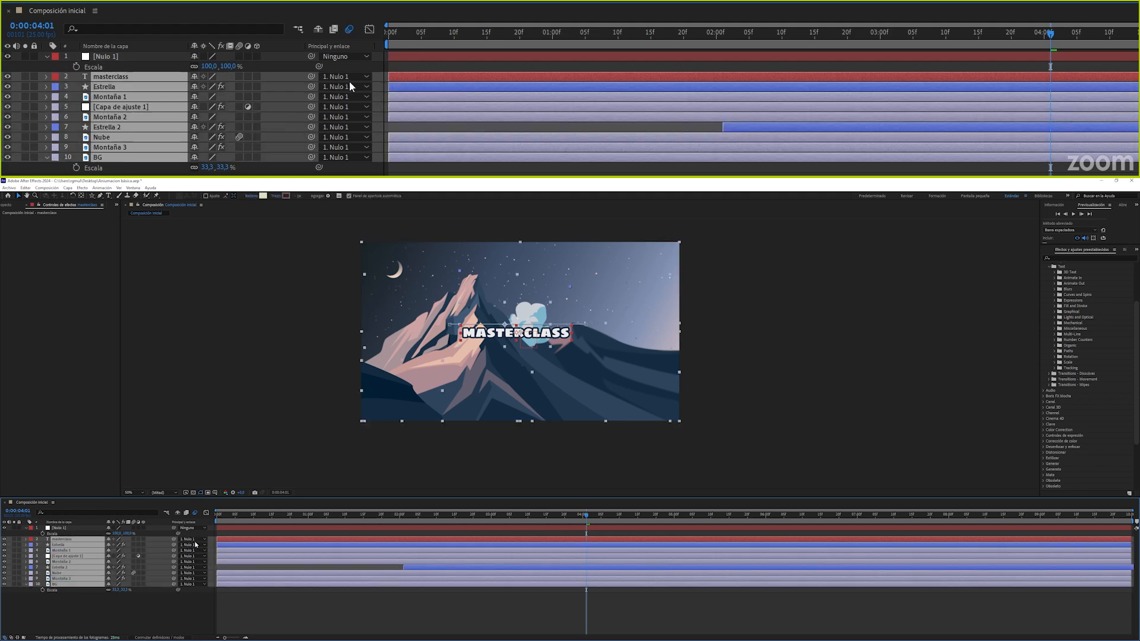
click(149, 58)
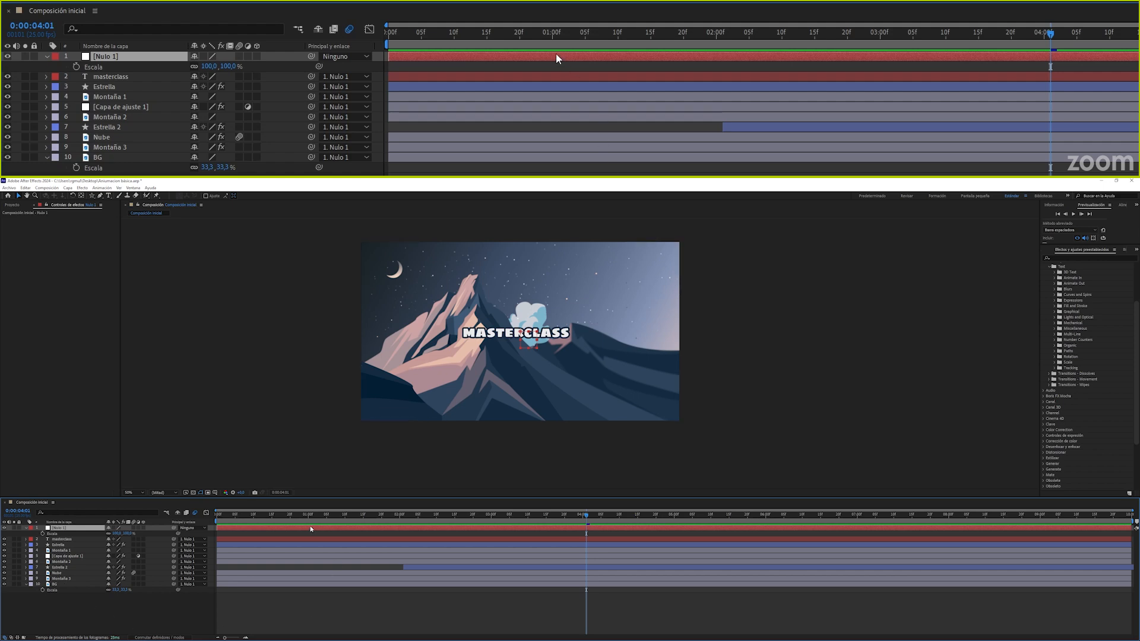
Animate the null layer's Escala from 120 % at 0:00:00:00 to 100 % at 0:00:01:00 with keyframes.
click(552, 36)
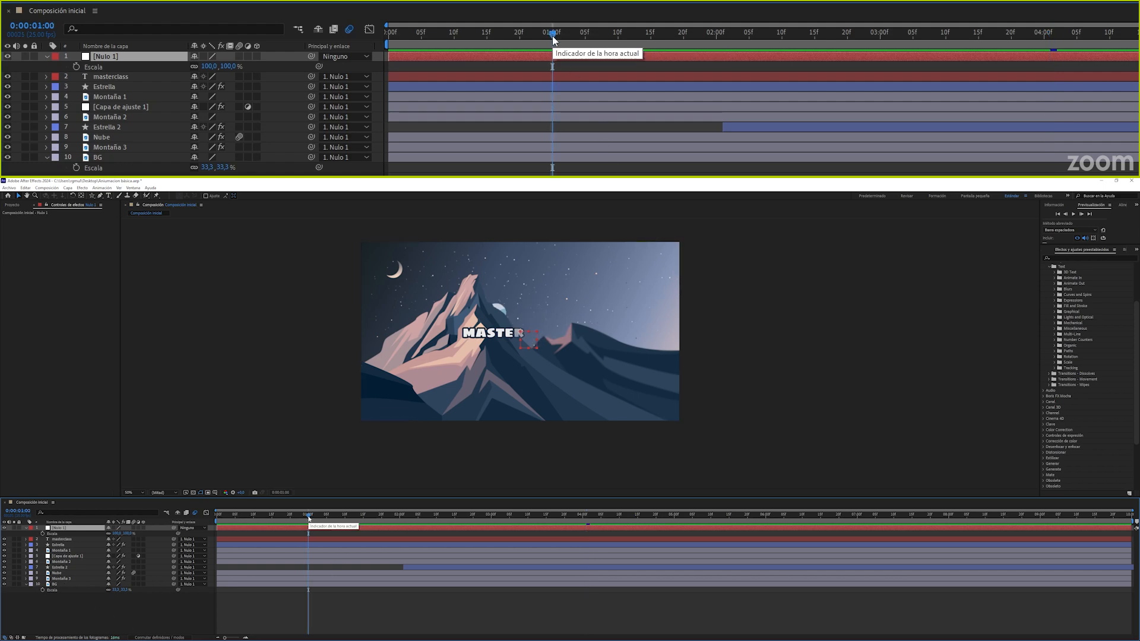
click(76, 66)
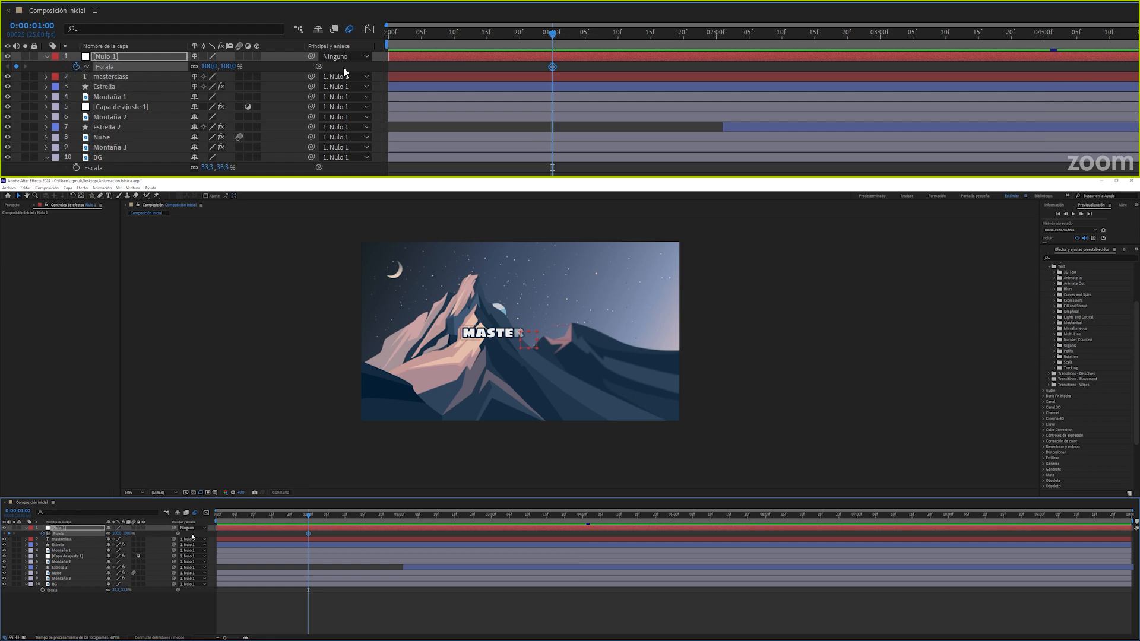
drag(408, 36, 376, 44)
click(224, 67)
text(120)
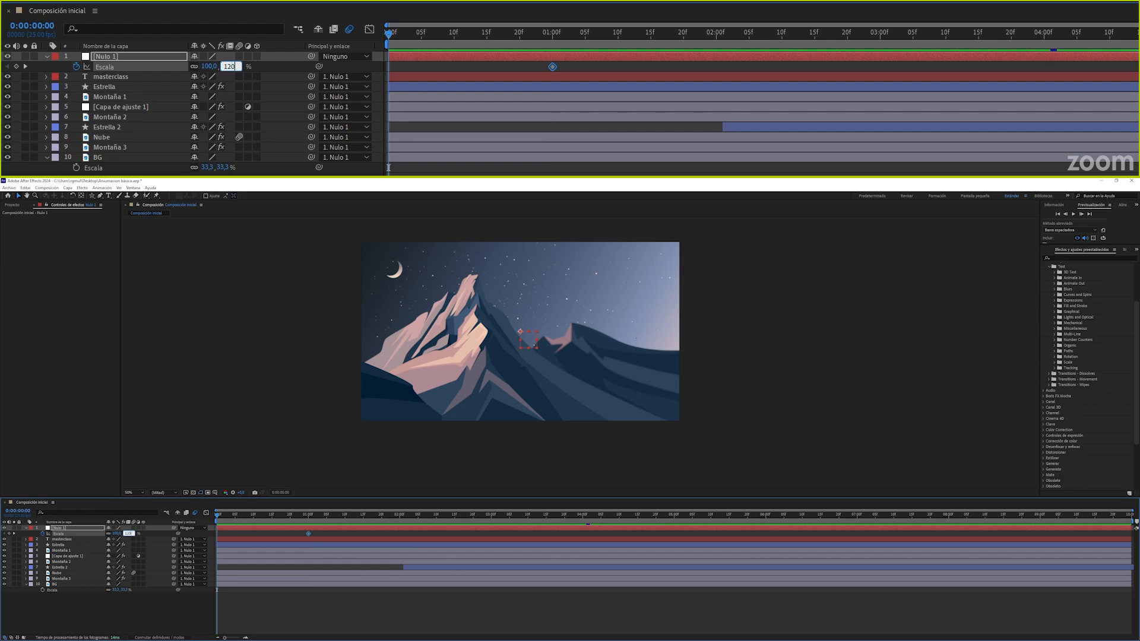
key(Return)
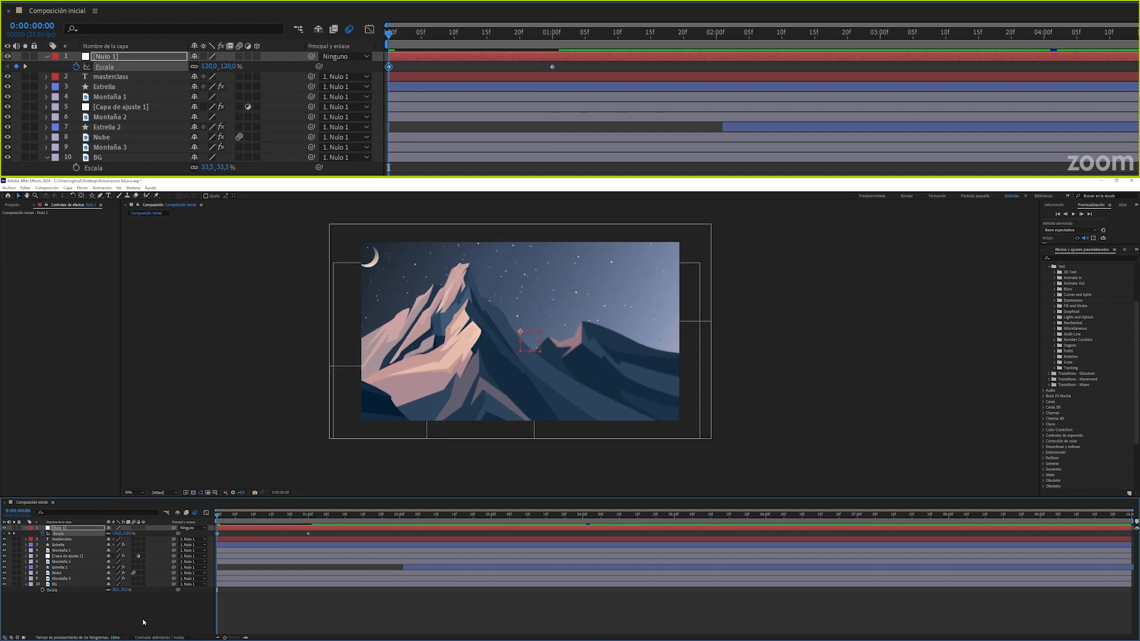
Preview the null layer's scale animation from the start and scrub back to 0:00:00:13.
key(space)
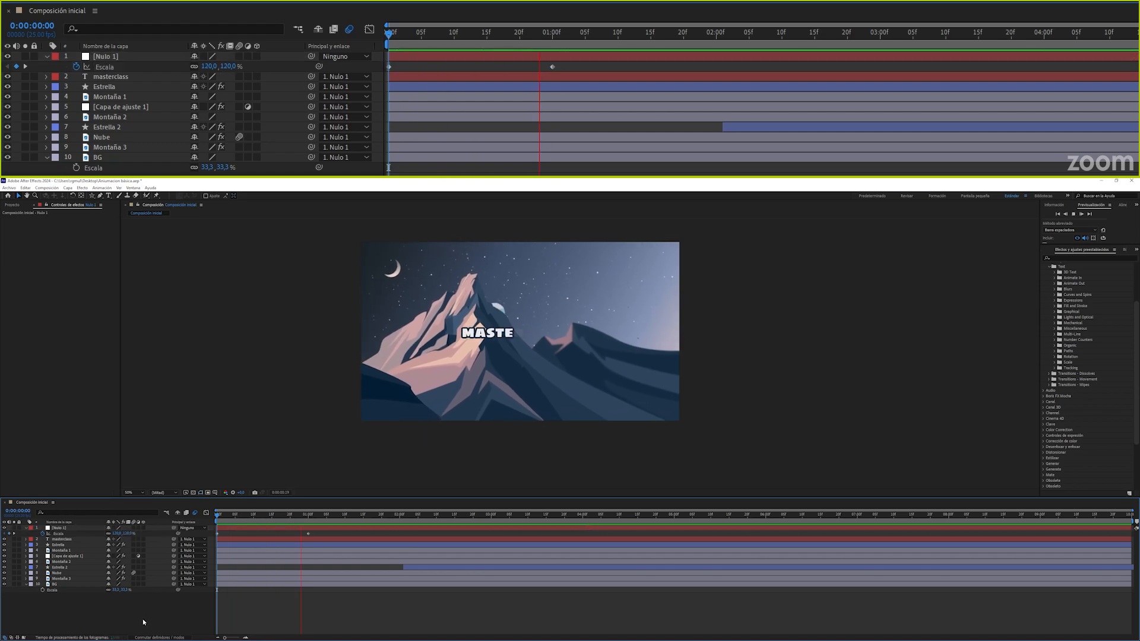
key(space)
key(space)
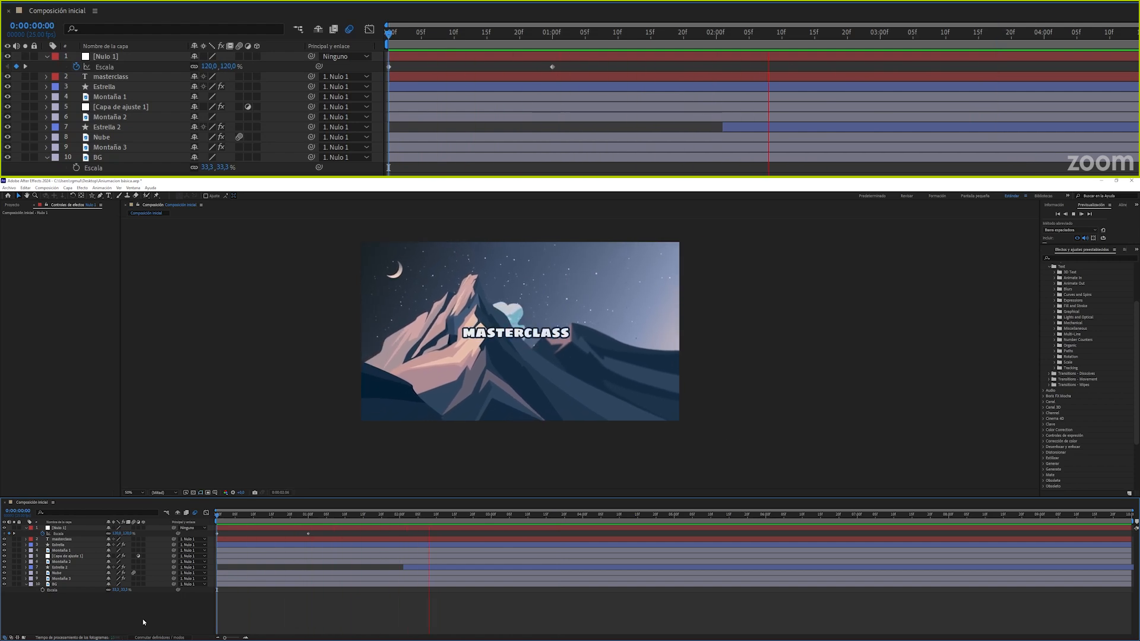
key(space)
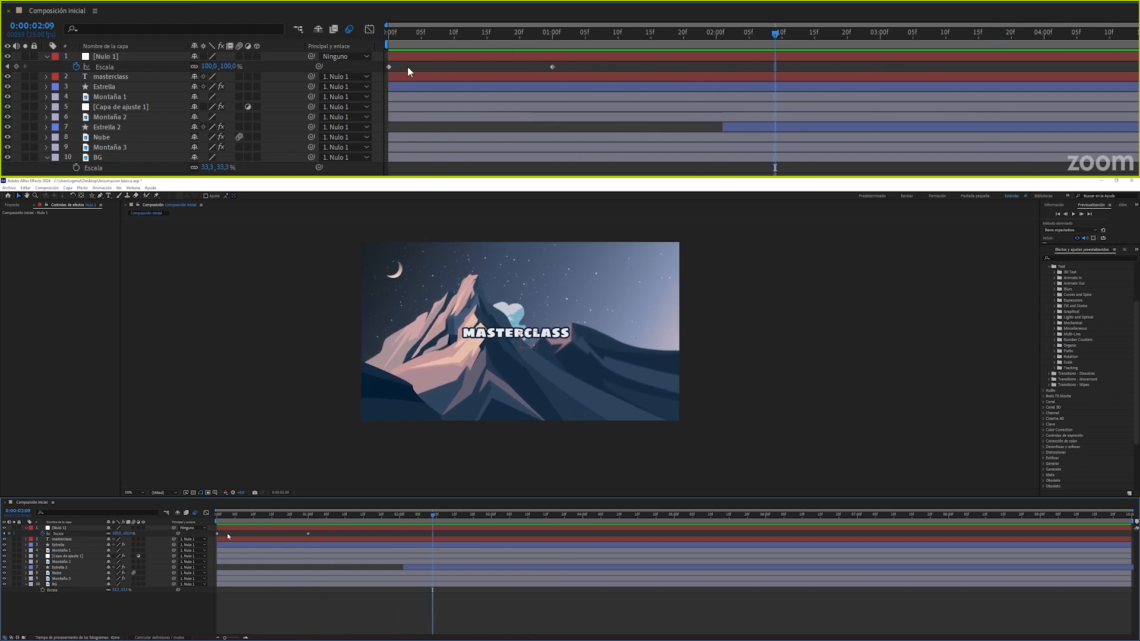
click(384, 37)
key(space)
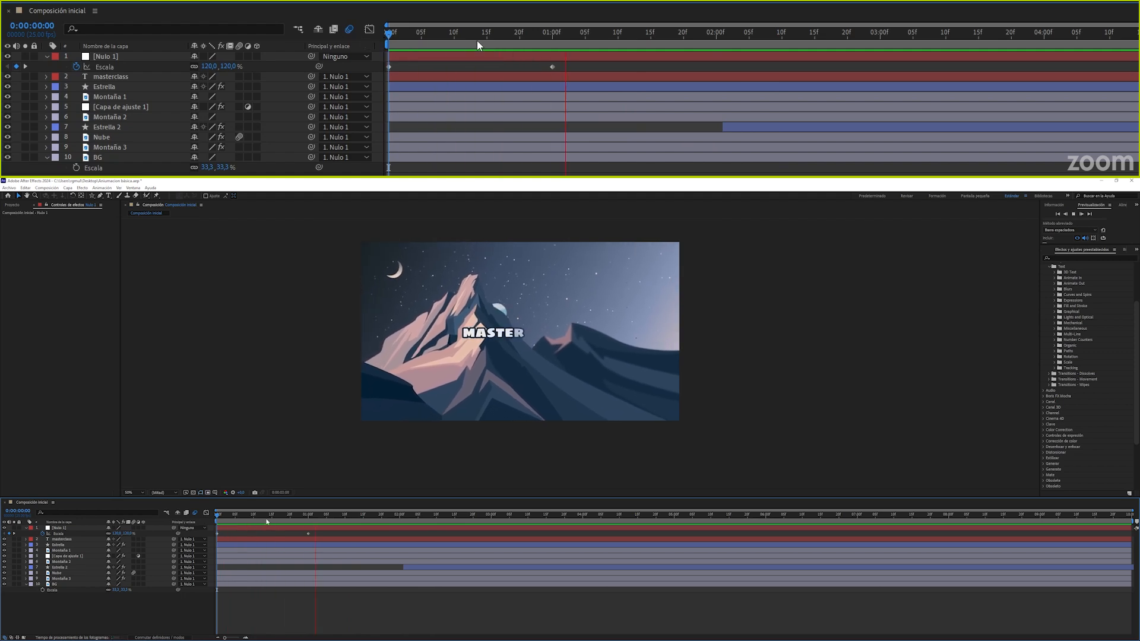
drag(572, 37, 474, 45)
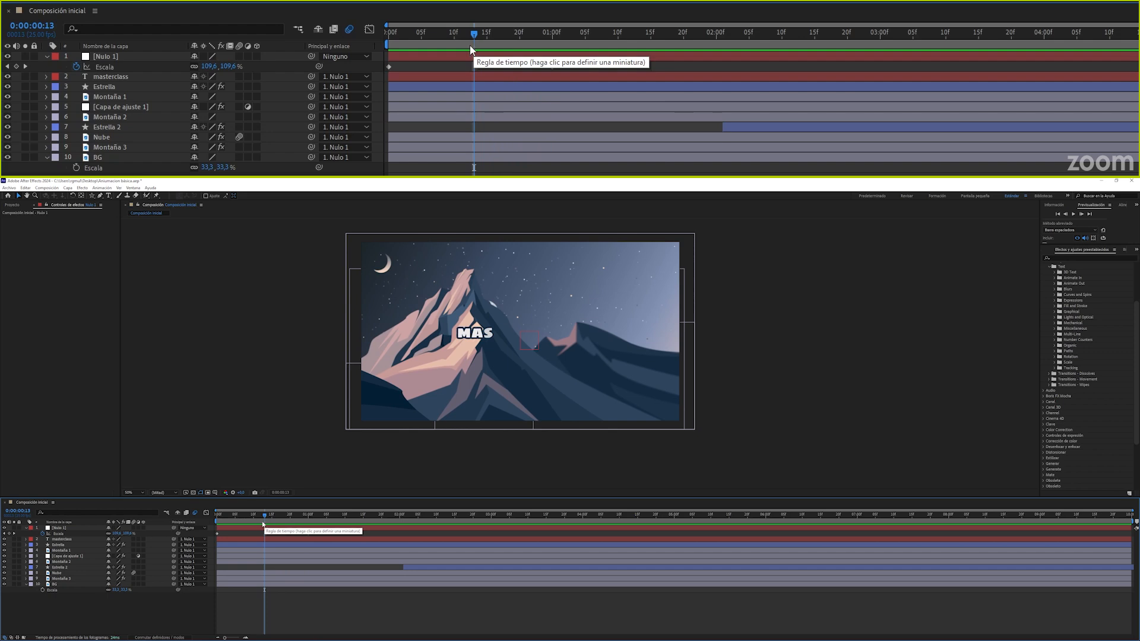
Apply Desaceleración suave to the null layer's first Escala keyframe and preview the animation from the start.
click(390, 67)
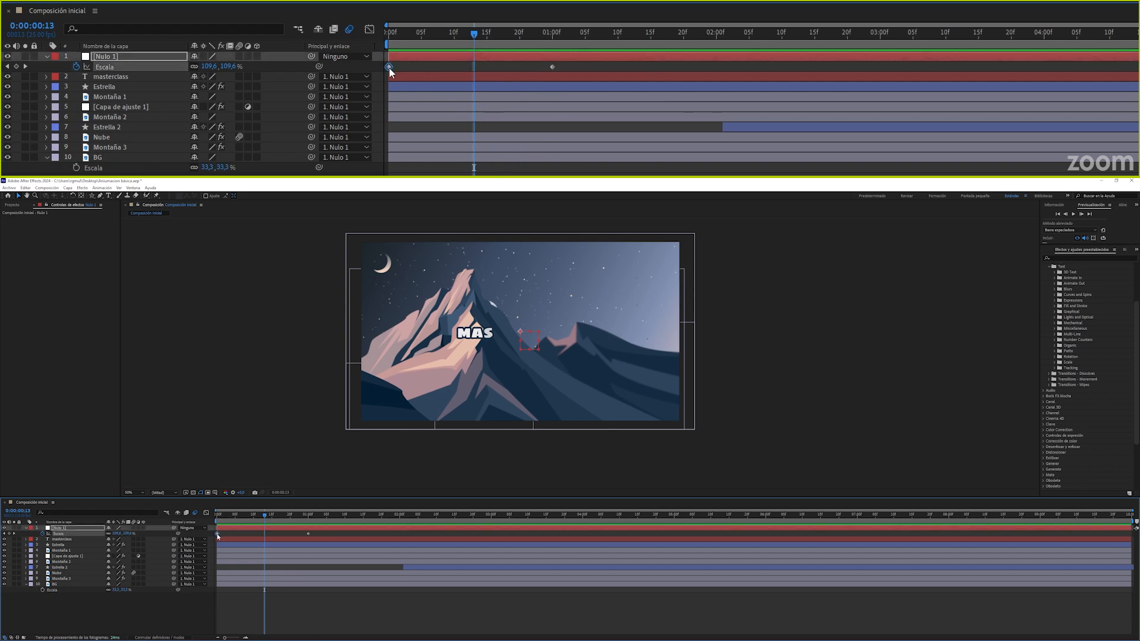
right_click(390, 67)
mouse_move(296, 636)
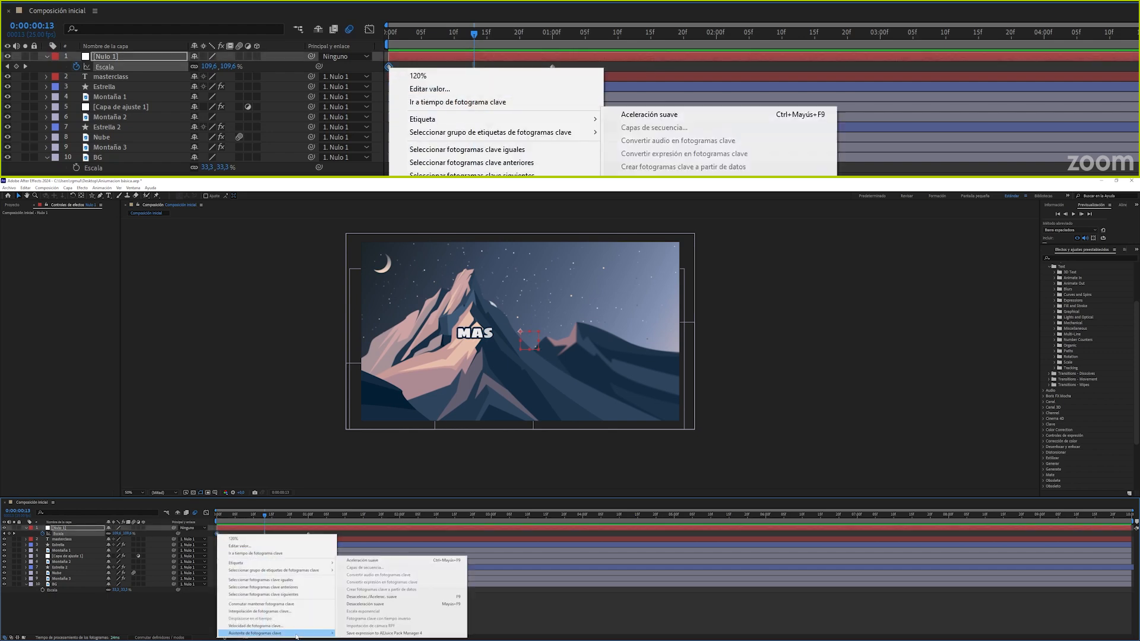
click(371, 604)
drag(226, 516, 209, 521)
key(space)
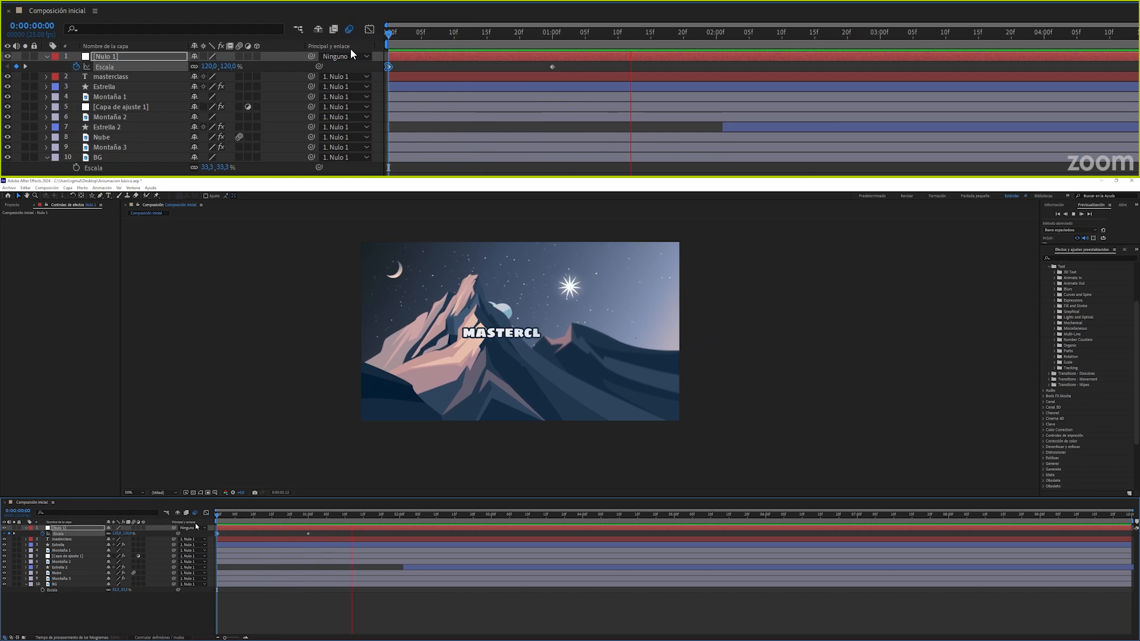
key(space)
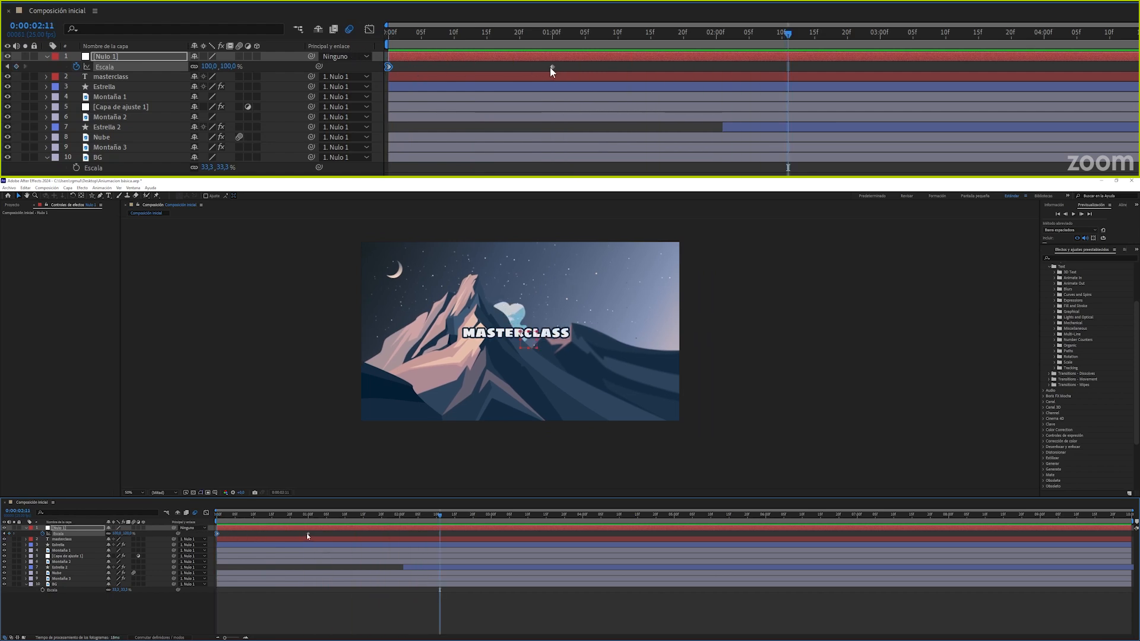
Move the null layer's second Escala keyframe earlier to about frame 14 and preview the faster zoom.
drag(551, 68, 481, 70)
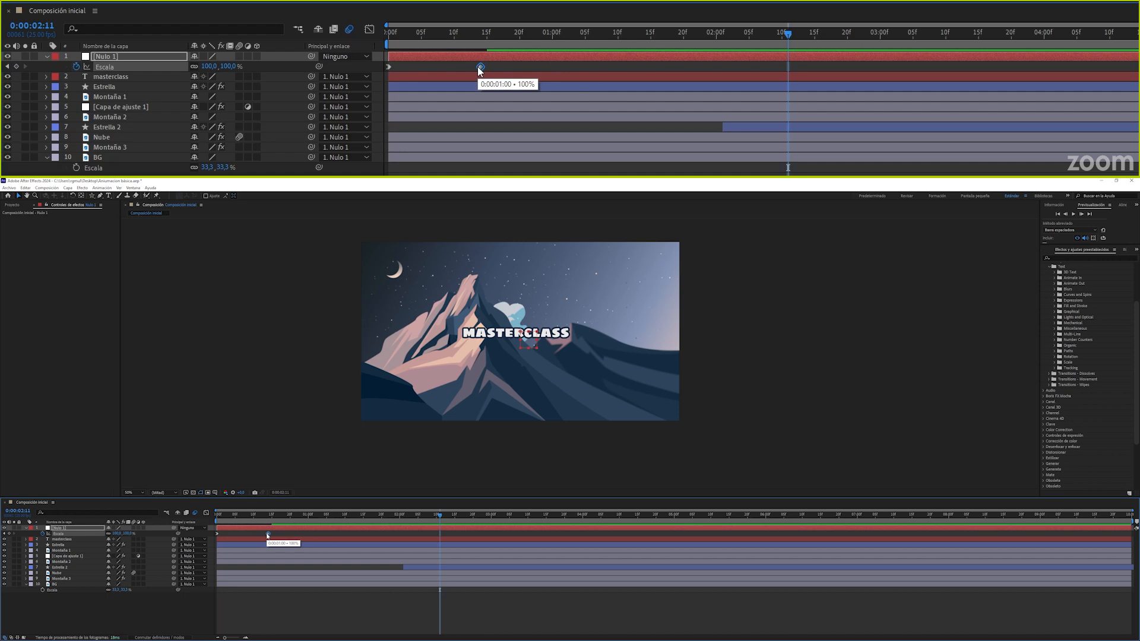
key(space)
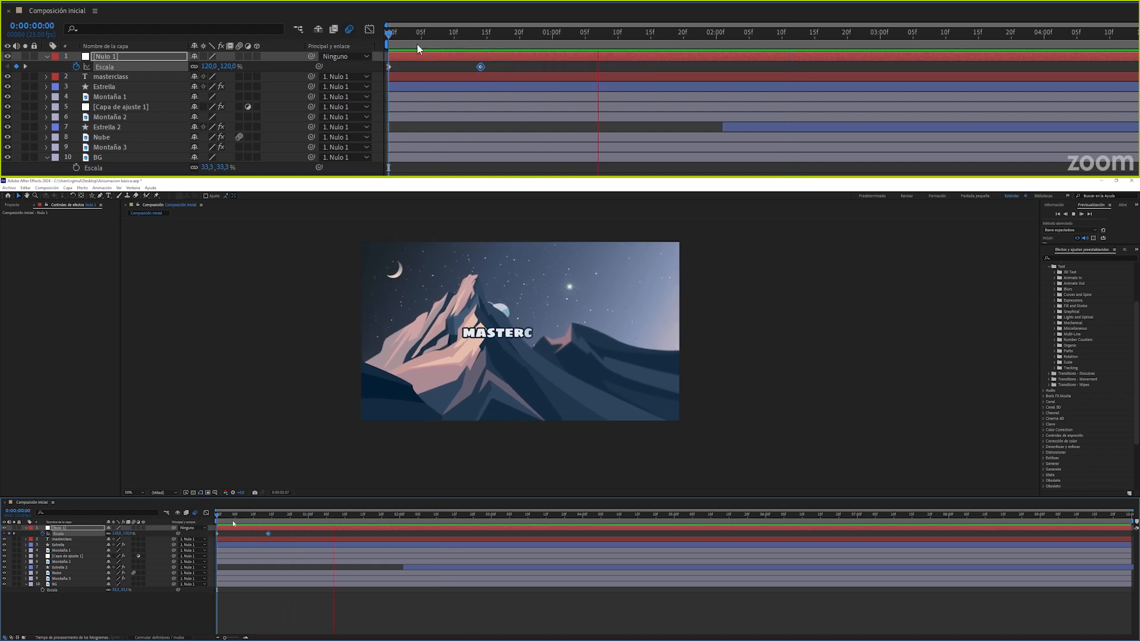
key(space)
key(space)
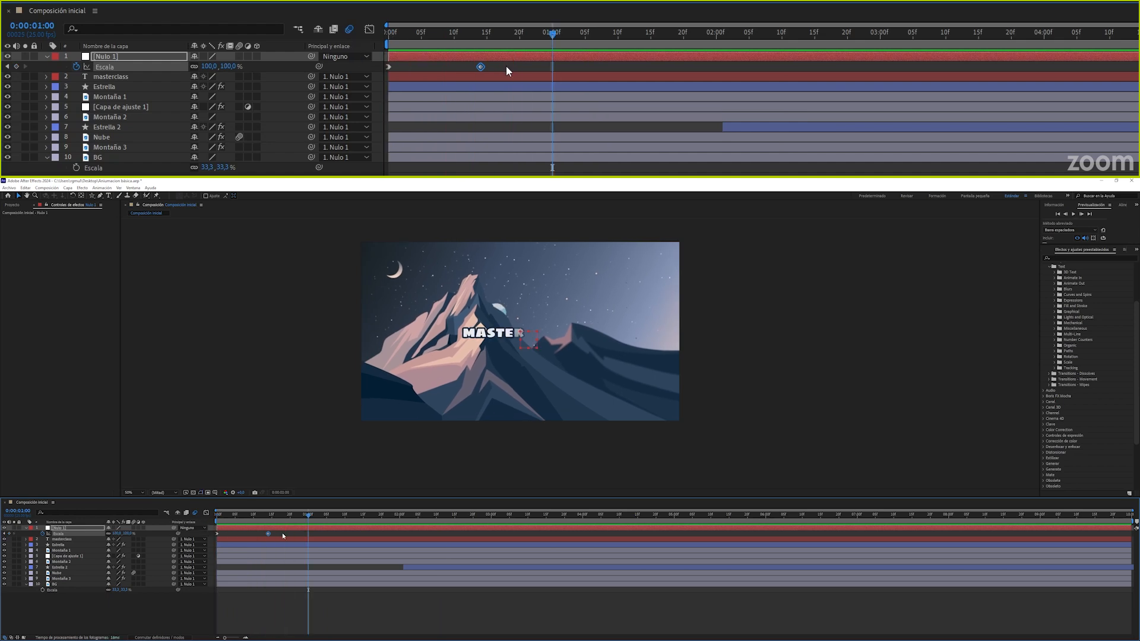
Open the null layer's Escala animation in the graph editor and switch it to the value graph.
click(370, 30)
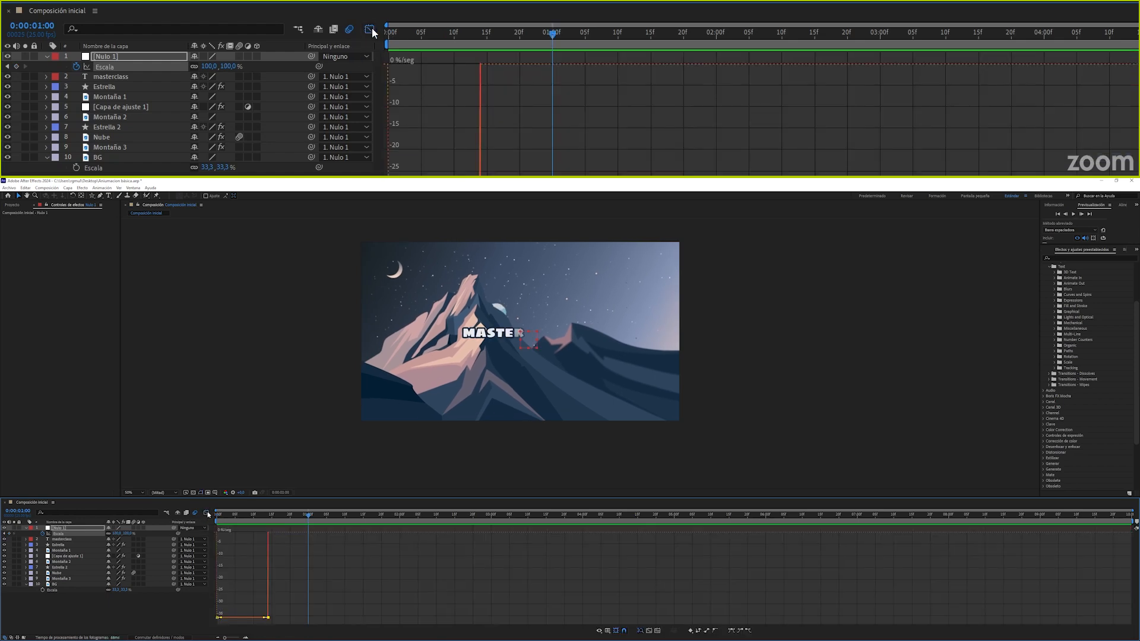
drag(221, 618, 224, 617)
right_click(293, 562)
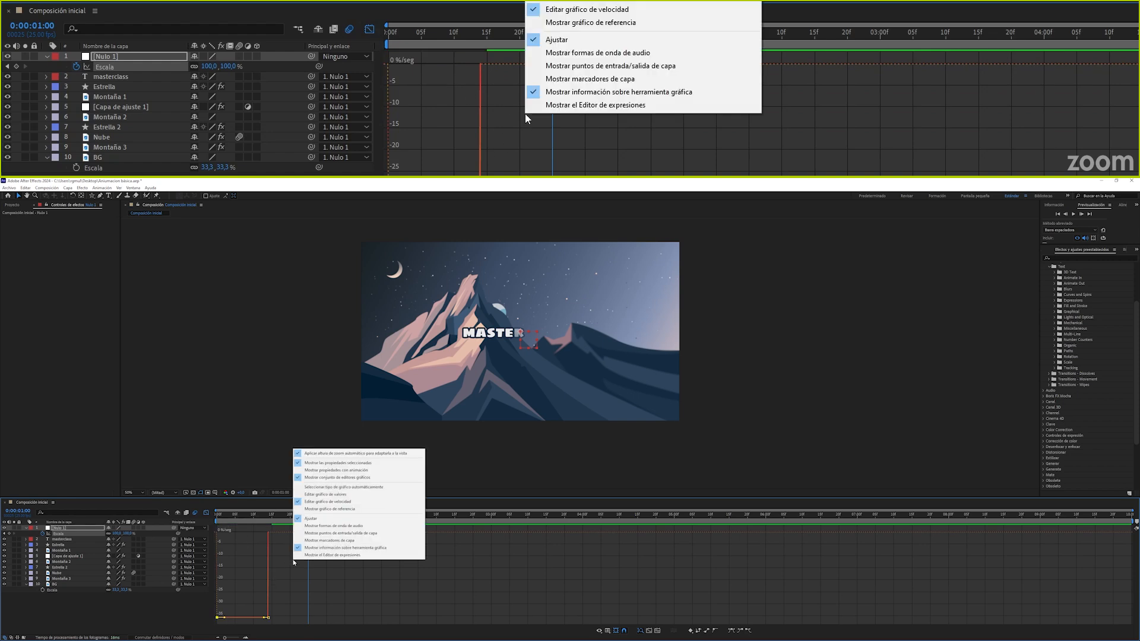
click(320, 491)
Try reshaping the Escala curve at its first keyframe, preview it, and undo the change.
drag(232, 557, 206, 518)
key(space)
key(space)
key(ctrl+z)
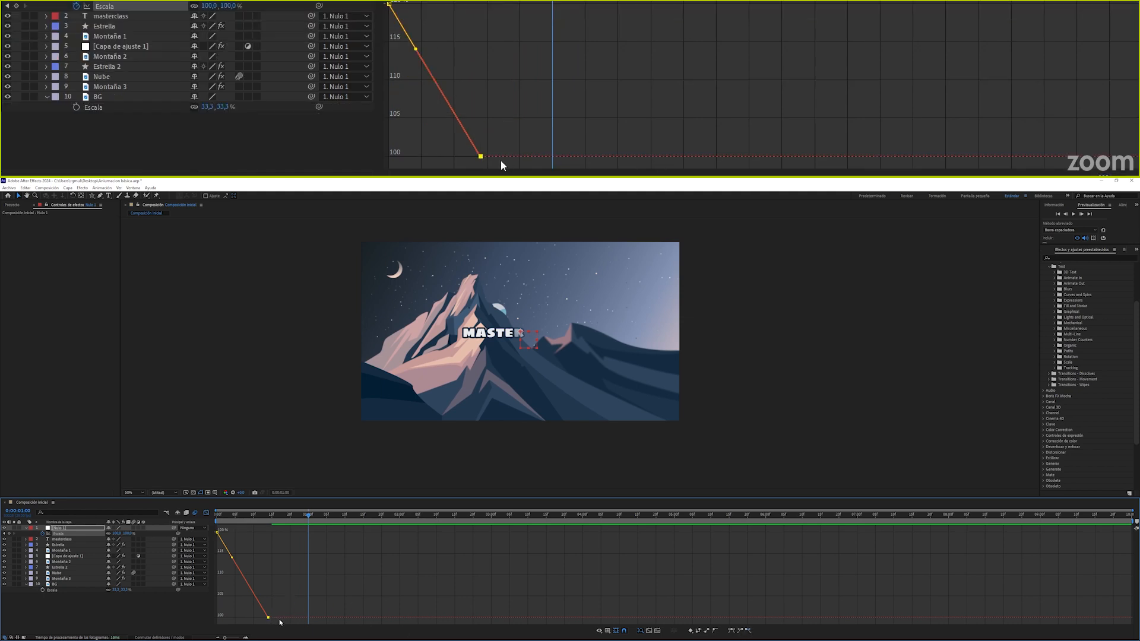
Reshape the Escala value curve to drop steeply at the start and ease gently into the last keyframe, and preview it.
click(741, 632)
drag(251, 618, 224, 618)
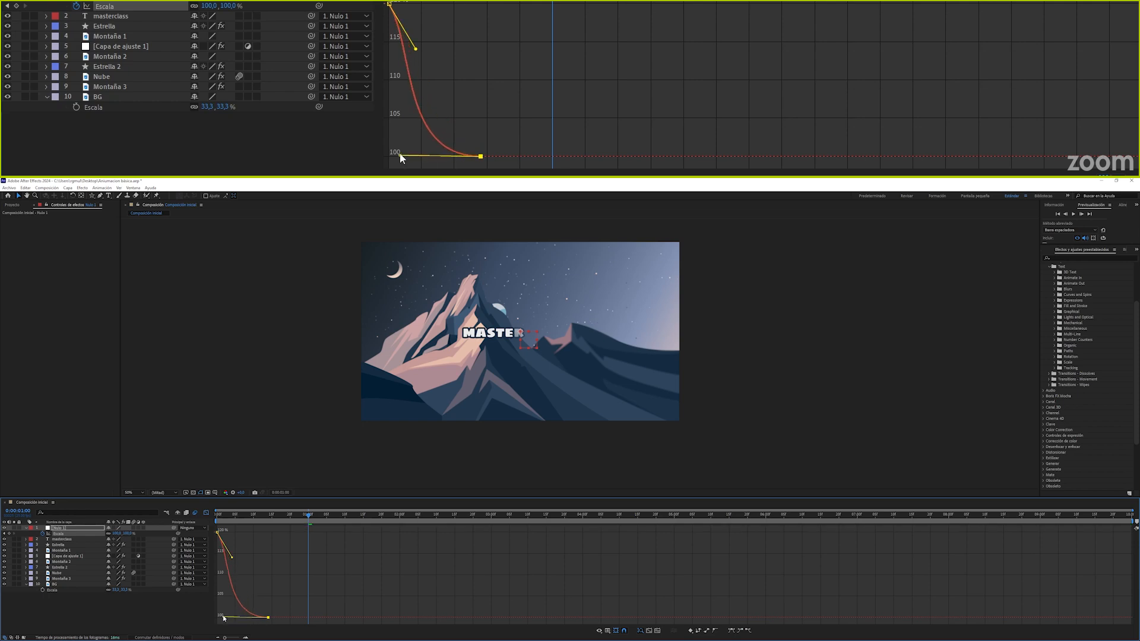
drag(232, 557, 217, 543)
key(space)
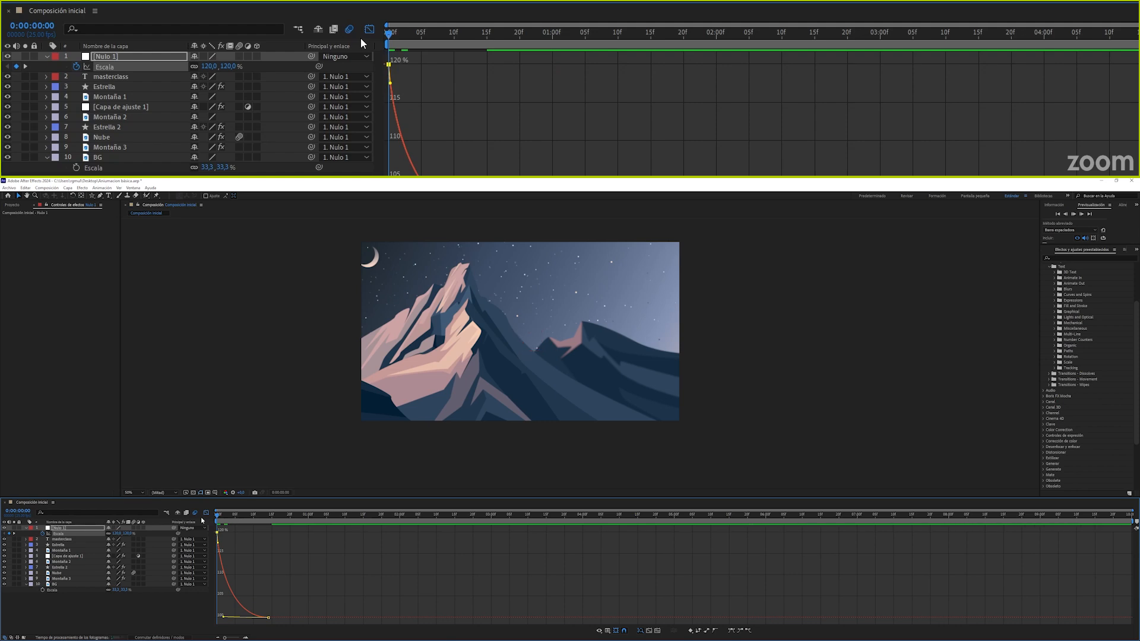
key(space)
key(space)
drag(229, 517, 210, 517)
key(space)
key(space)
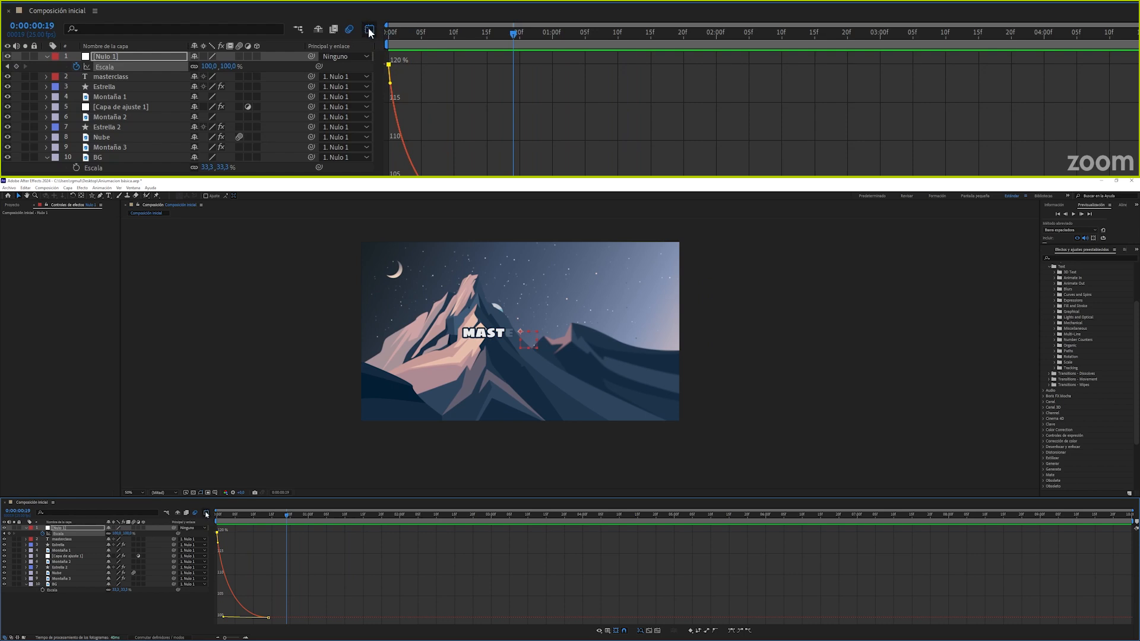
Close the graph editor, set the null layer's Escala at 0:00:00:00 to 140 %, and preview the animation.
click(369, 29)
key(Home)
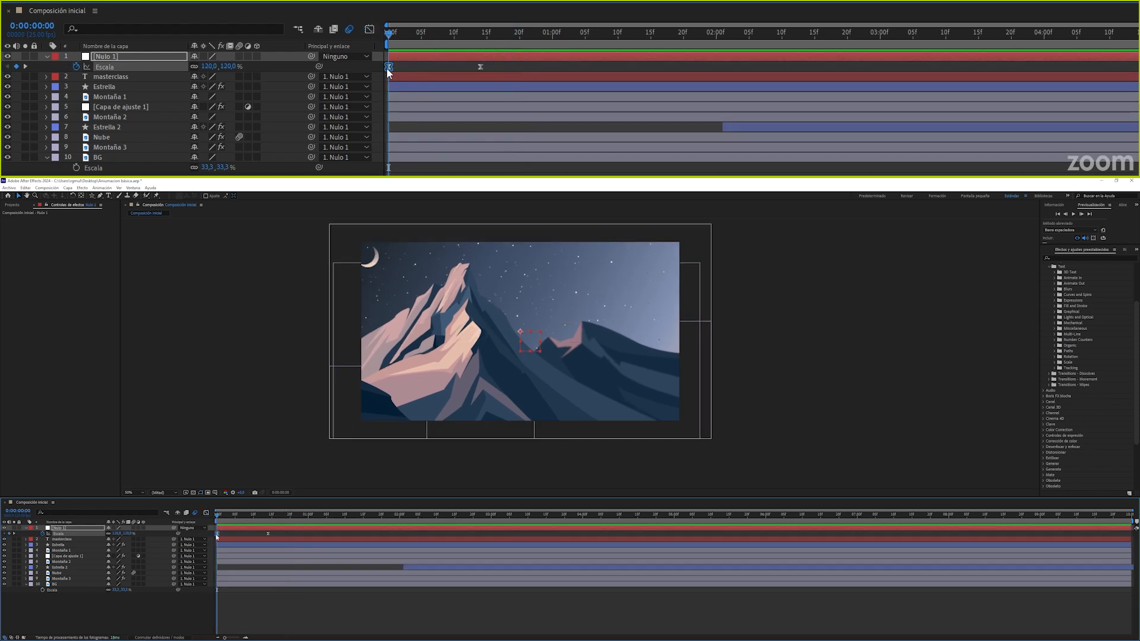
click(229, 66)
text(140)
key(Return)
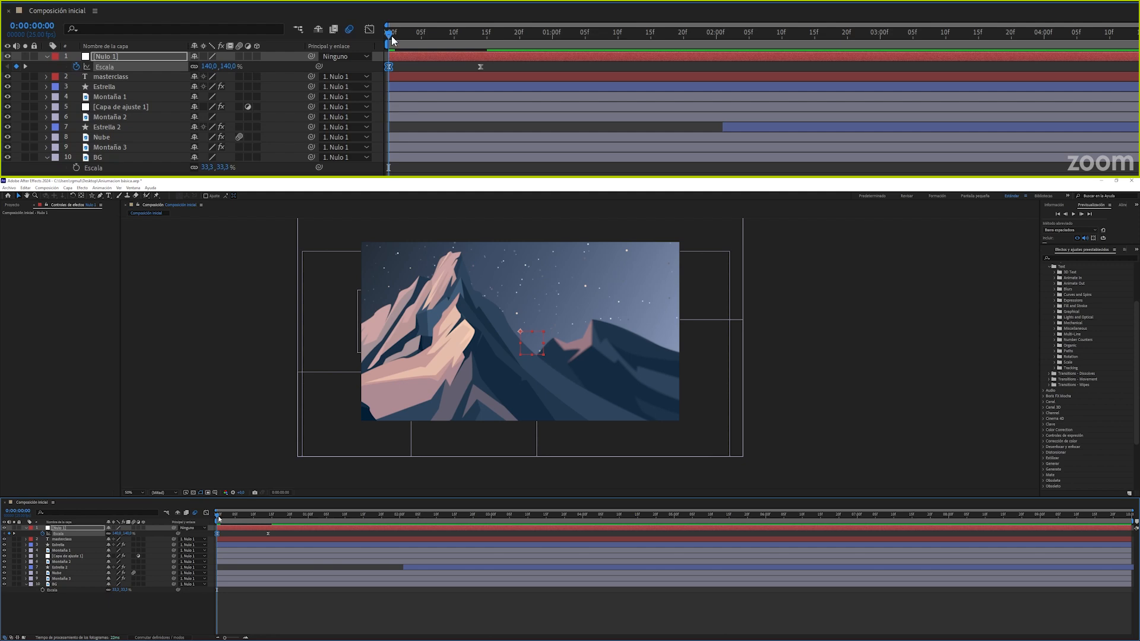
key(space)
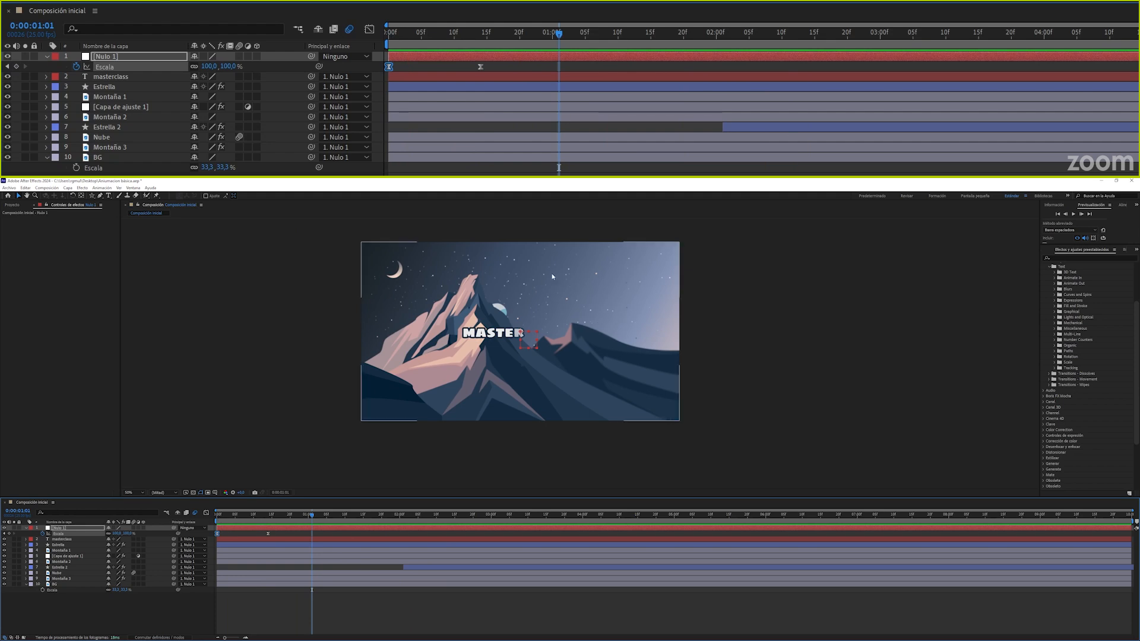
Return to 0:00:00:00, deselect all layers, and add a new adjustment layer above the null.
drag(434, 33, 376, 45)
click(86, 612)
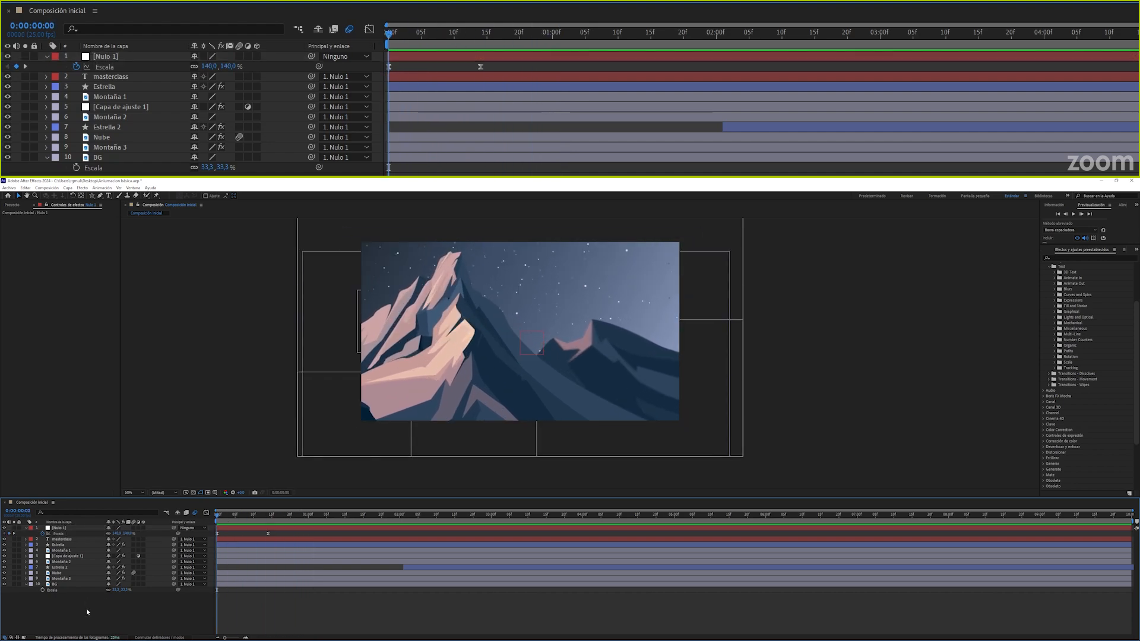
click(67, 187)
mouse_move(74, 196)
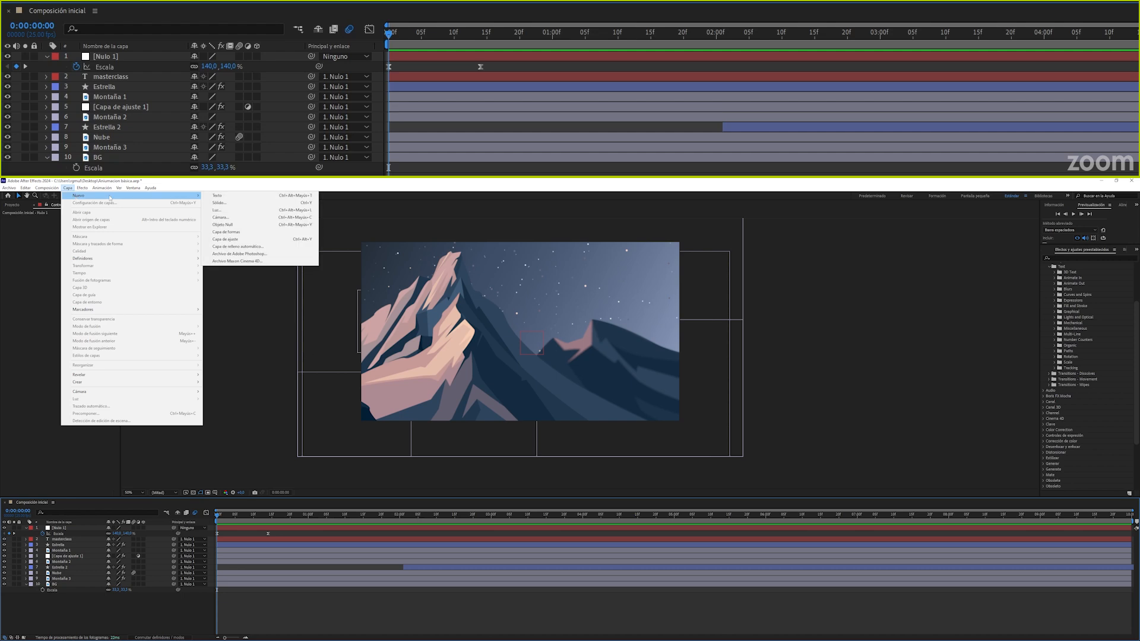
click(235, 240)
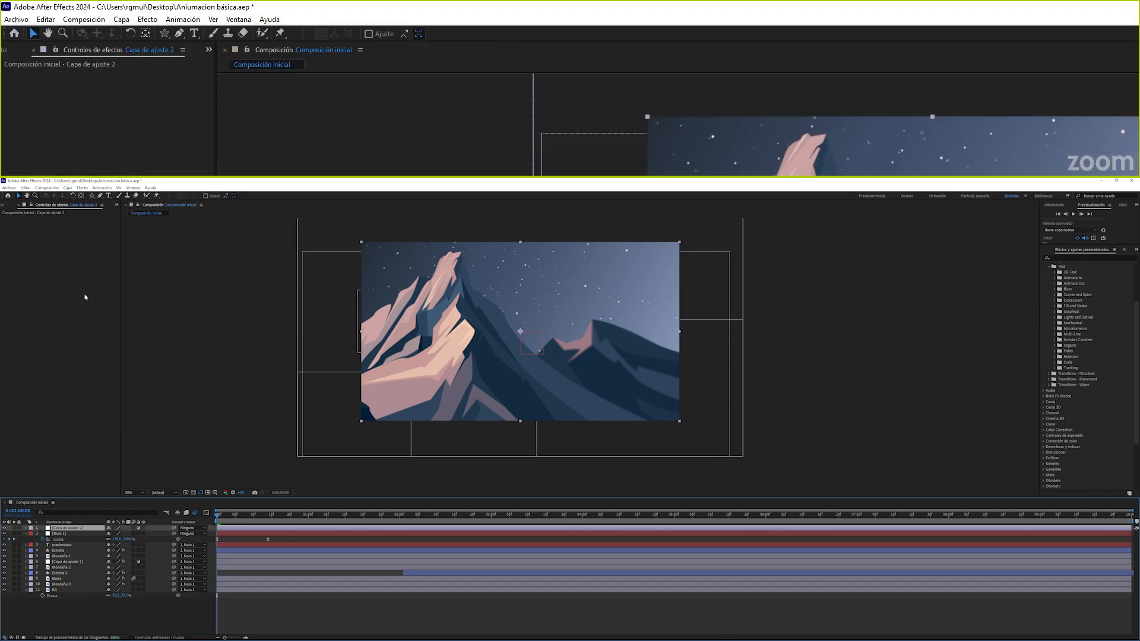
Apply the CC Radial Blur effect to the new adjustment layer Capa de ajuste 2.
click(82, 187)
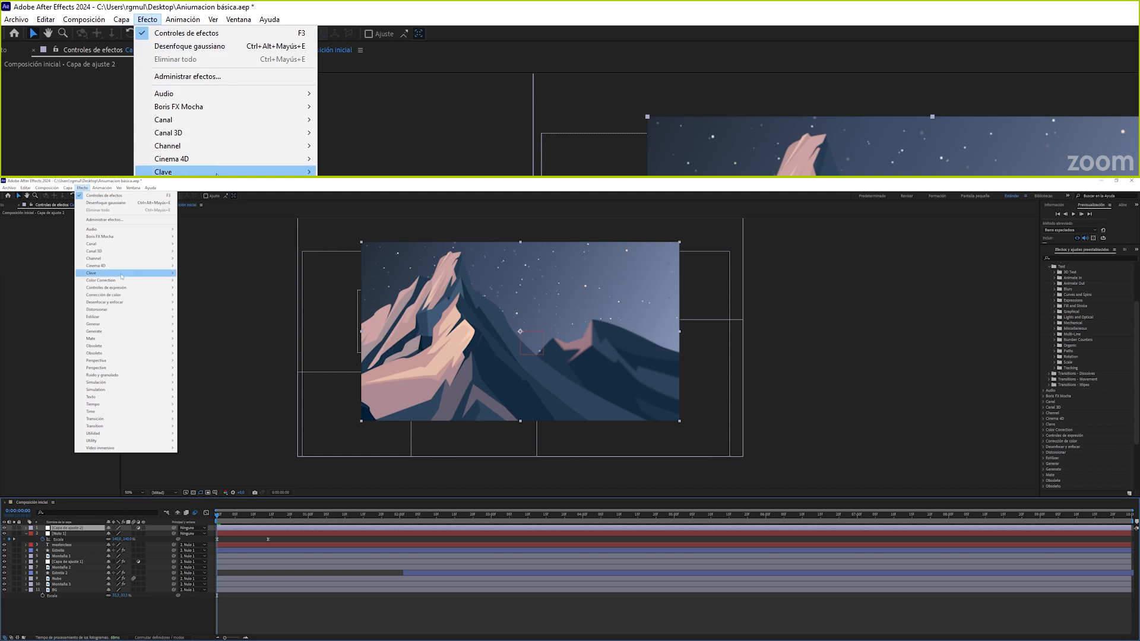
mouse_move(121, 302)
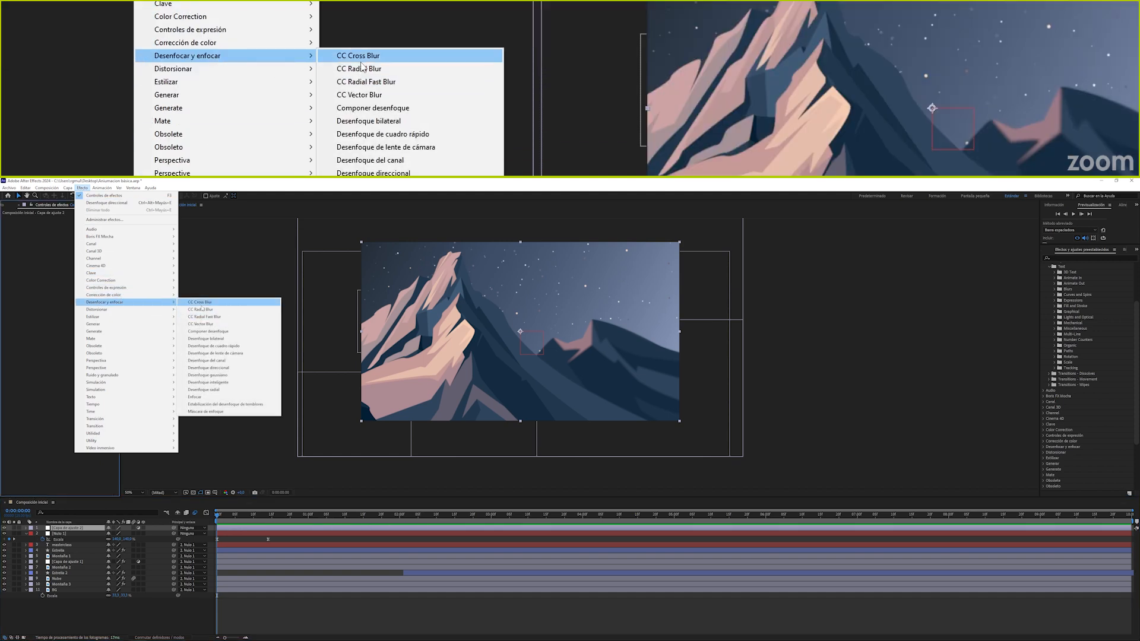
click(202, 309)
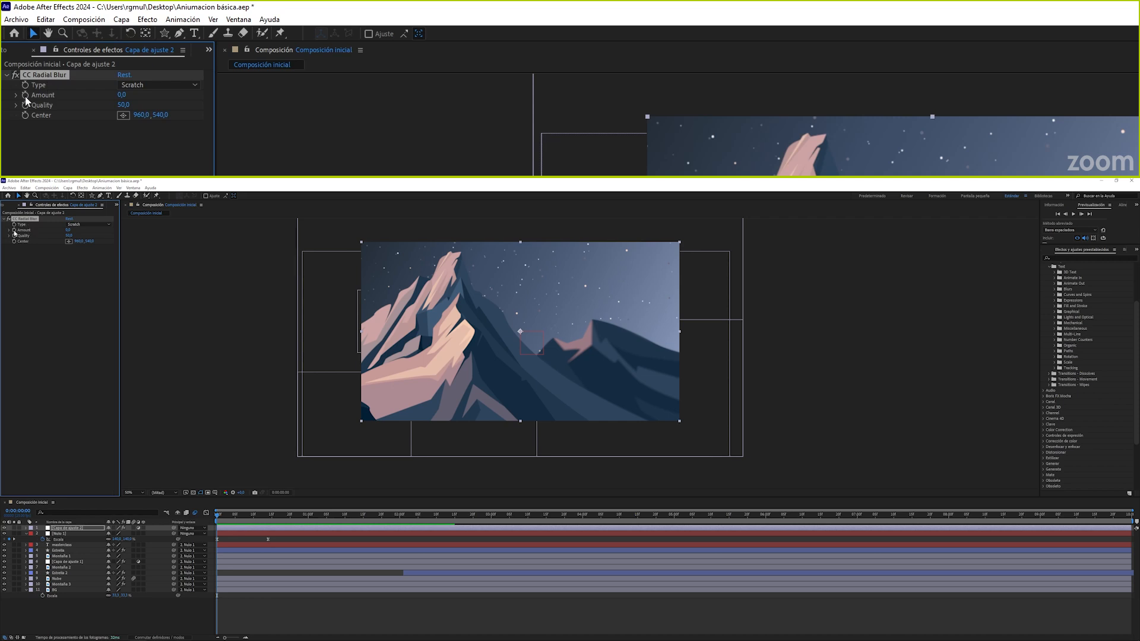
Keyframe the CC Radial Blur Amount at 0:00:00:00, trying a value of 20 and settling on 5.
click(122, 95)
text(20)
key(Return)
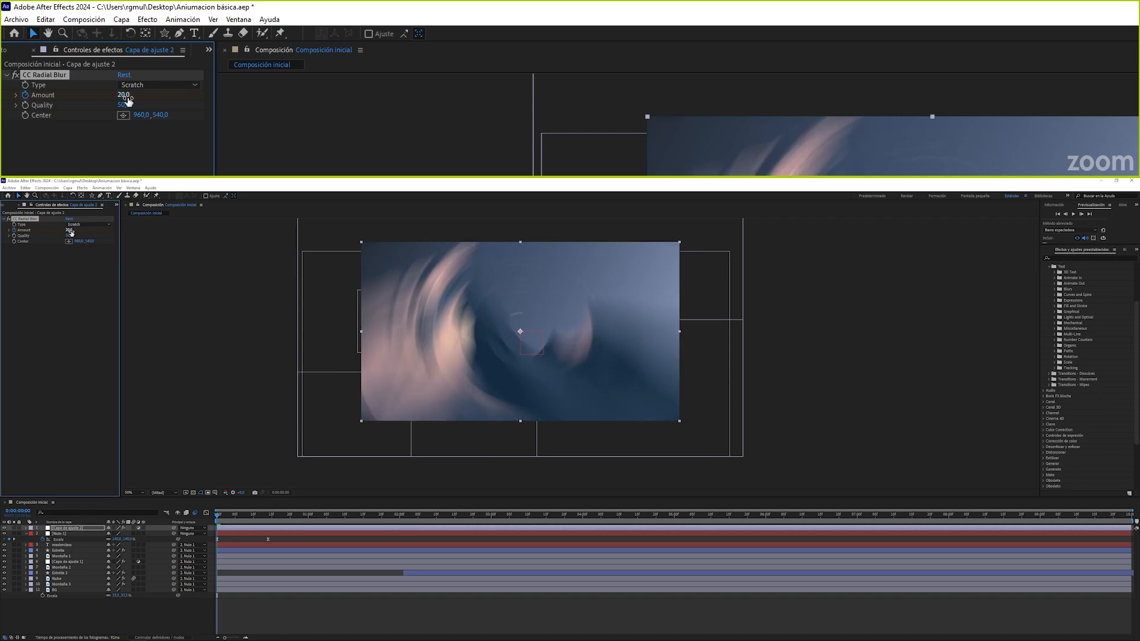
click(123, 95)
text(5)
key(Return)
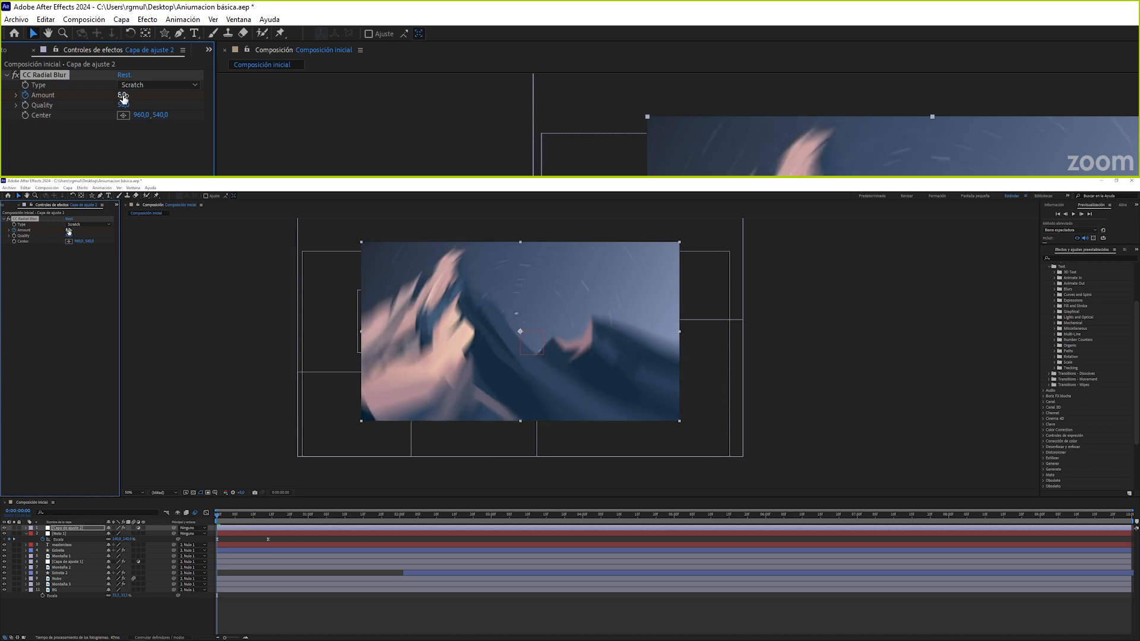
Set the blur Amount to 0 at 0:00:00:14, in line with the null's last Escala keyframe, and preview from the start.
click(268, 516)
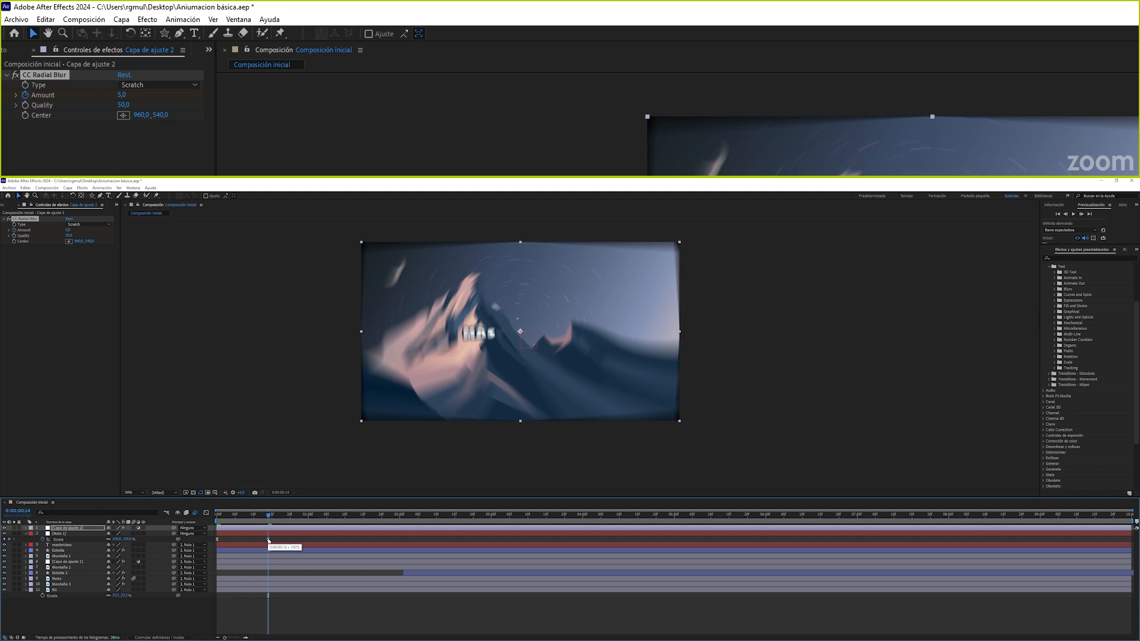
click(67, 230)
text(0)
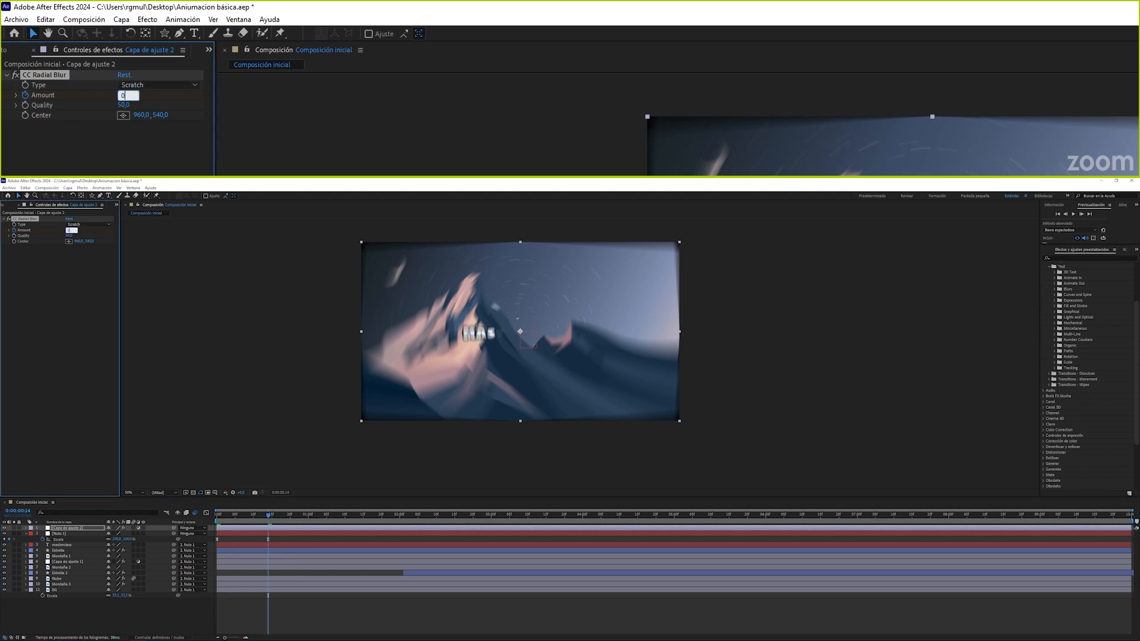
key(Return)
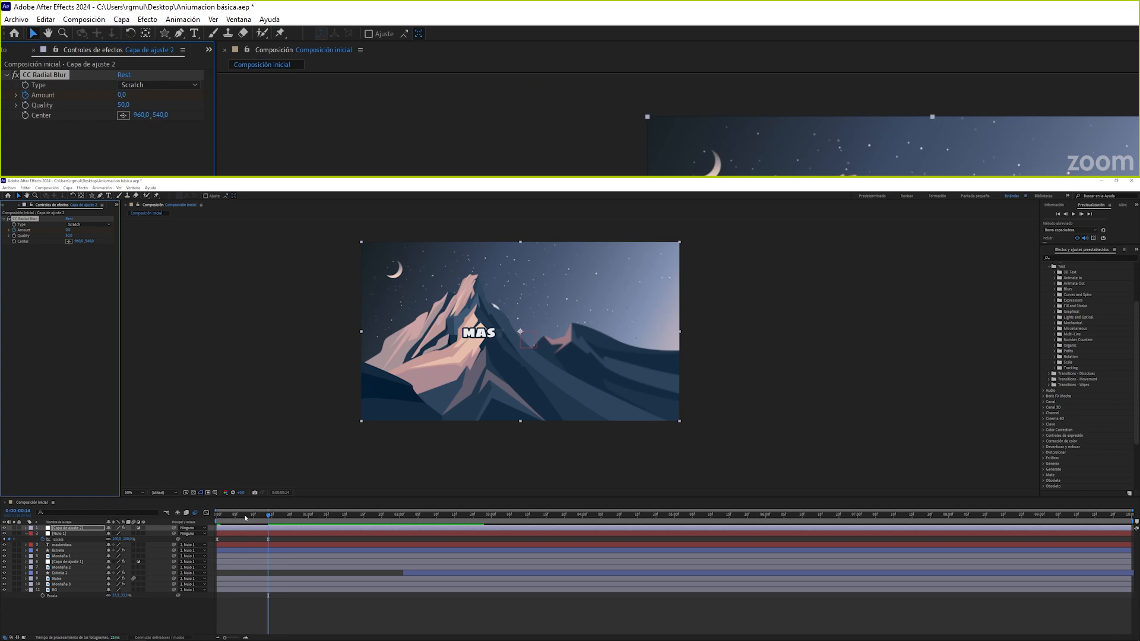
click(217, 515)
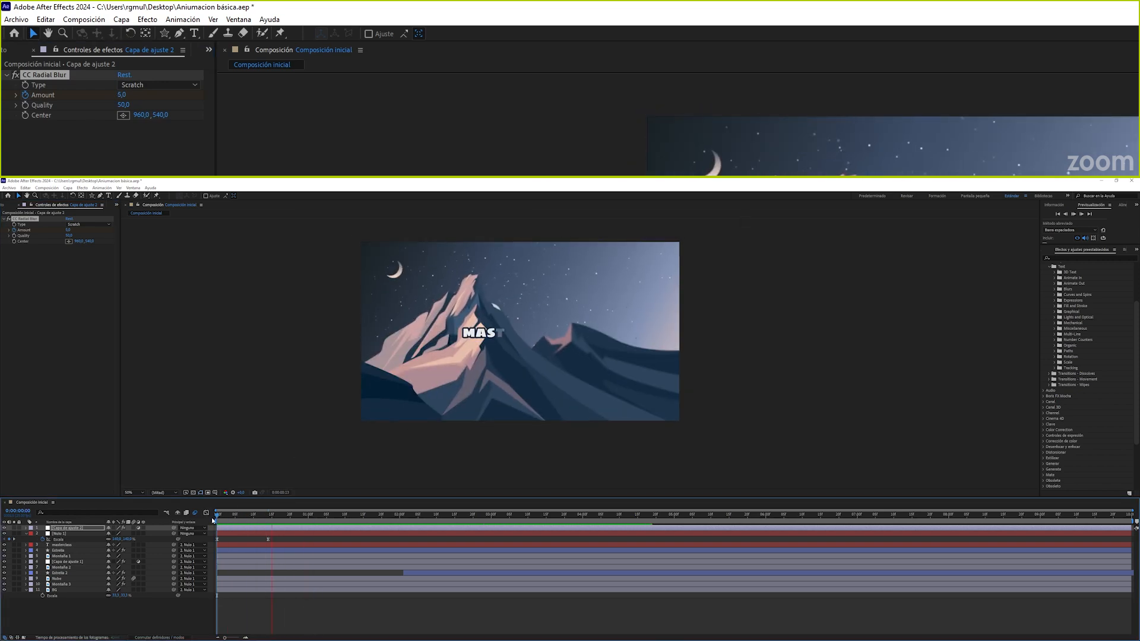
Reveal the keyframes of Capa de ajuste 2 and check the blur from 0:00:00:05 onward against the null's Escala animation.
click(243, 530)
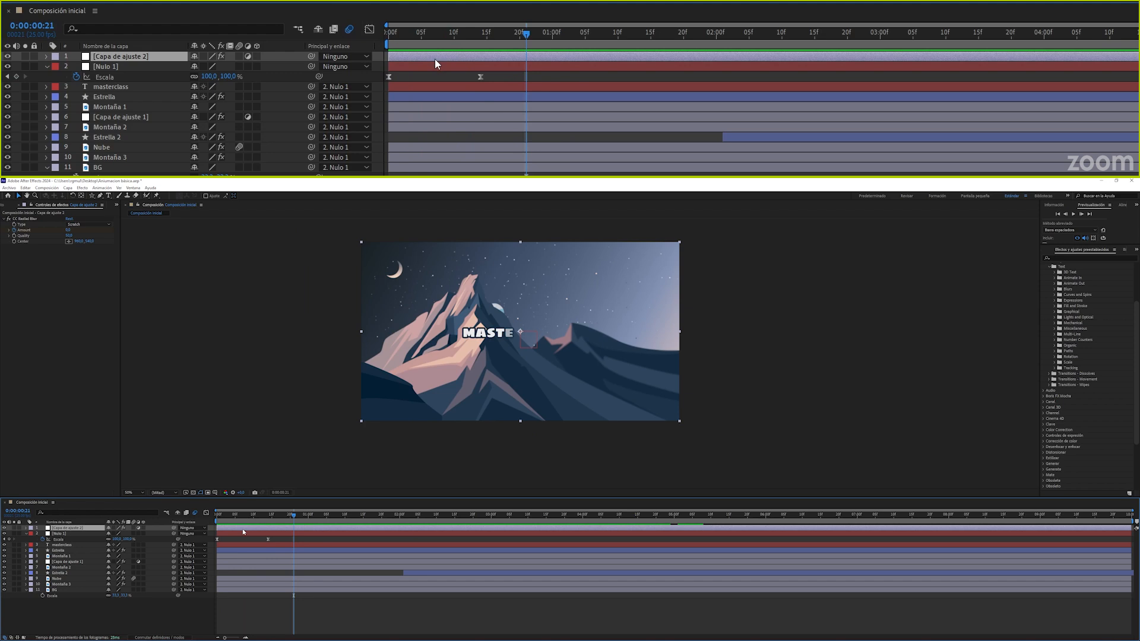
key(u)
click(236, 516)
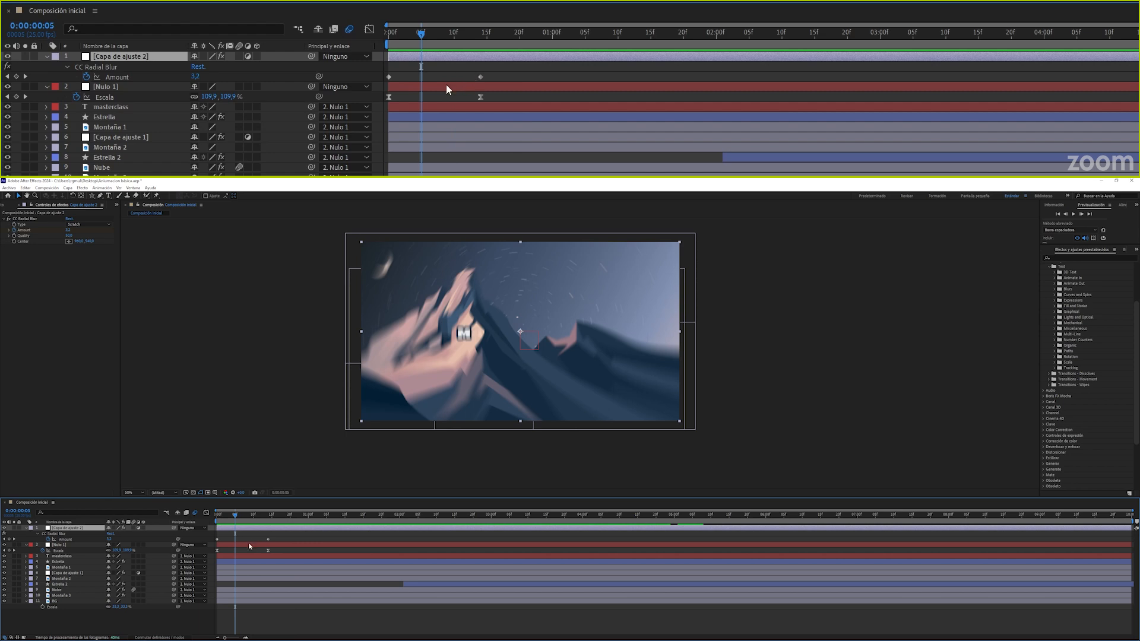
key(space)
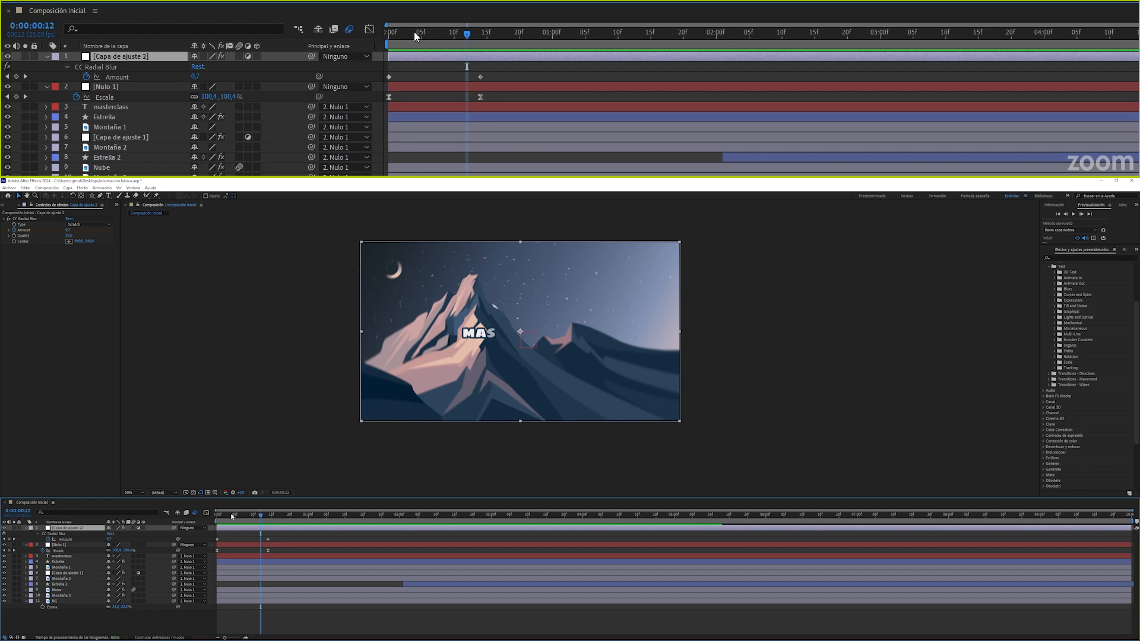
Return to 0:00:00:00, apply Desaceleración suave to the first blur Amount keyframe, and apply keyframe easing to the last one.
drag(415, 31, 389, 31)
right_click(390, 76)
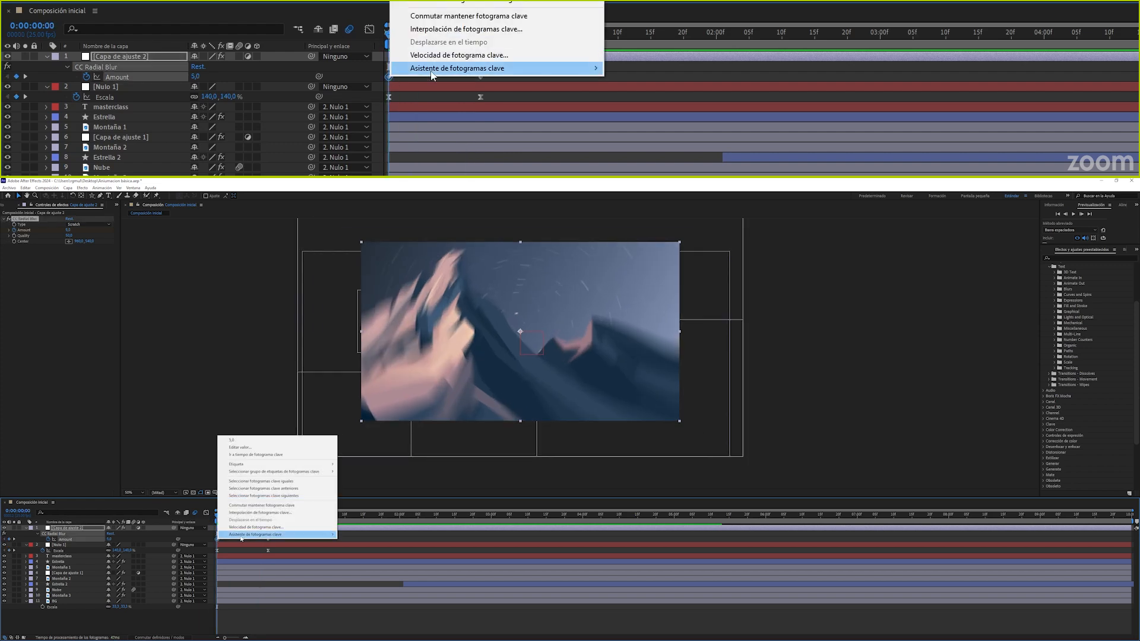
mouse_move(534, 68)
click(672, 152)
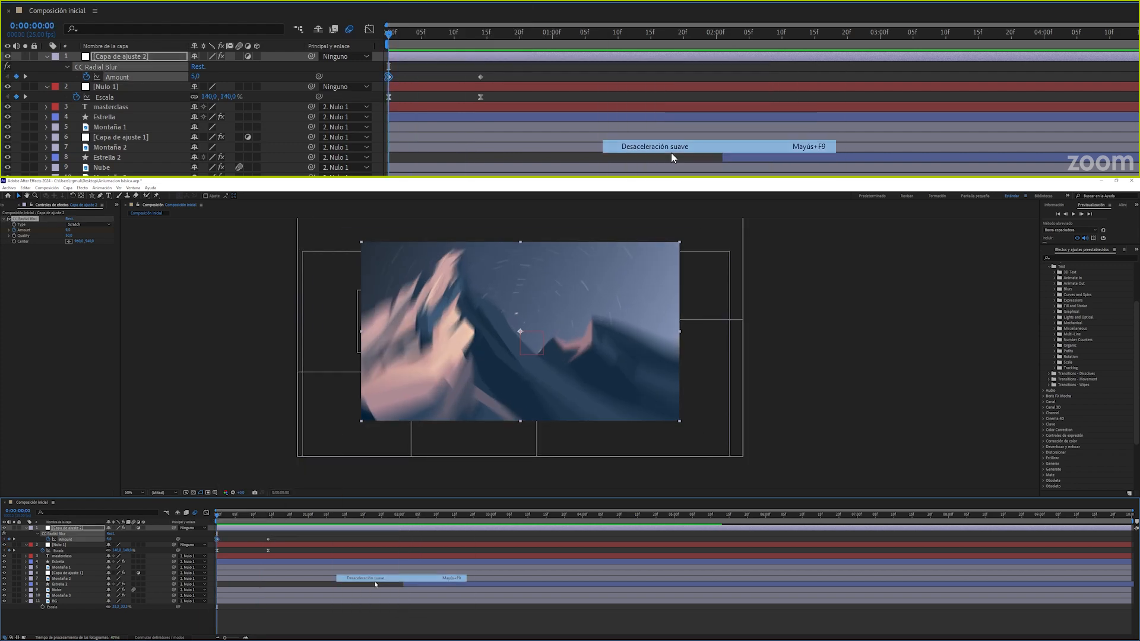
right_click(480, 77)
click(547, 84)
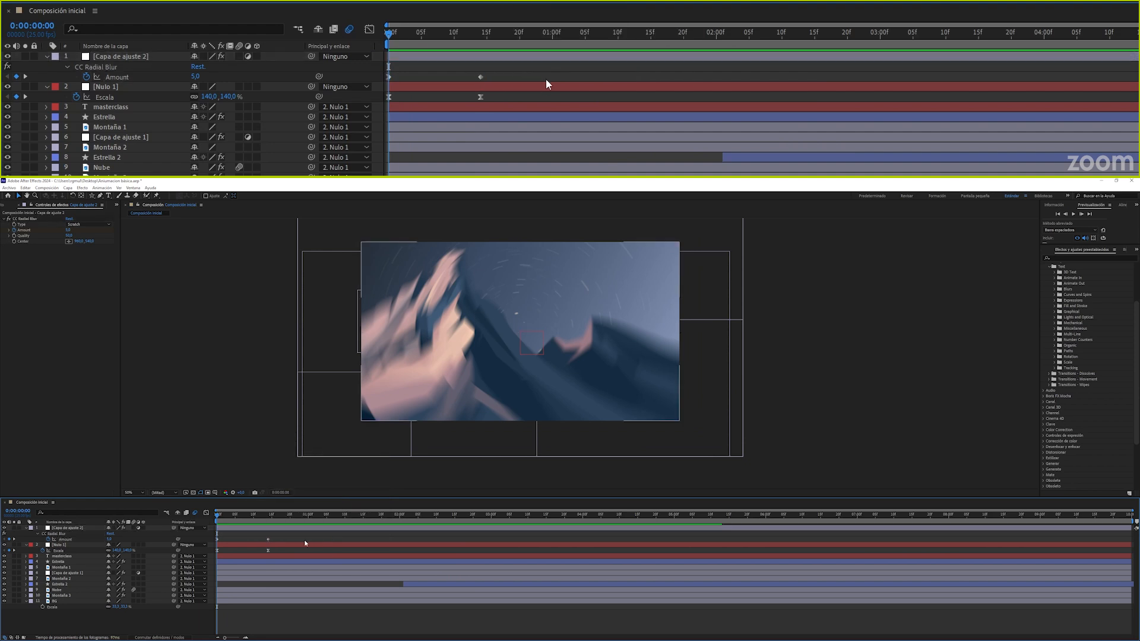
right_click(479, 77)
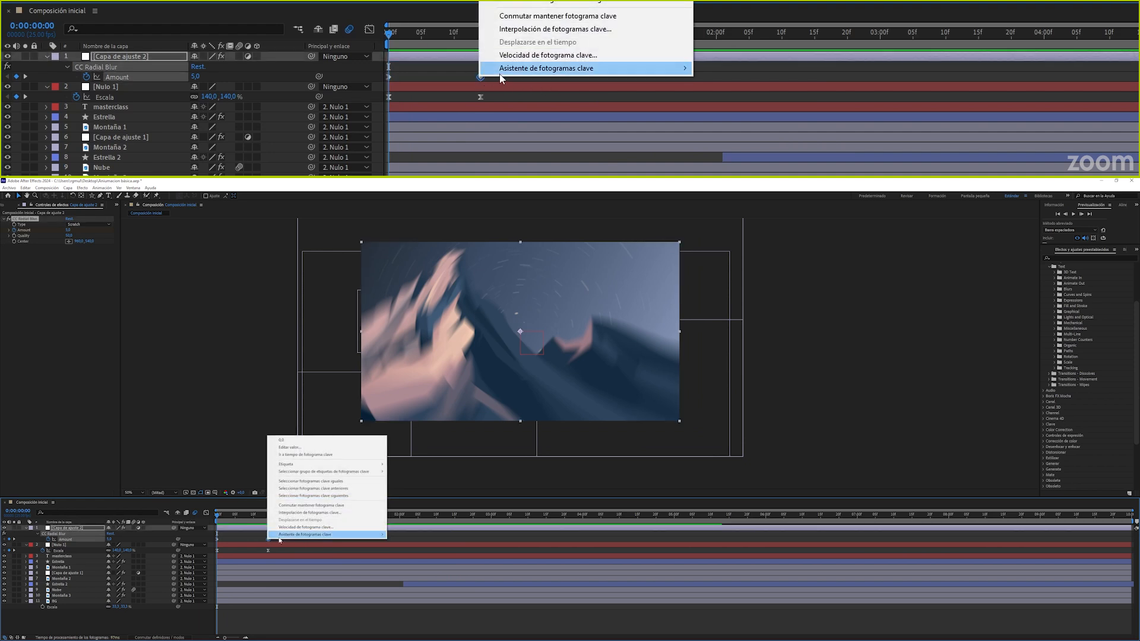
mouse_move(653, 68)
click(765, 68)
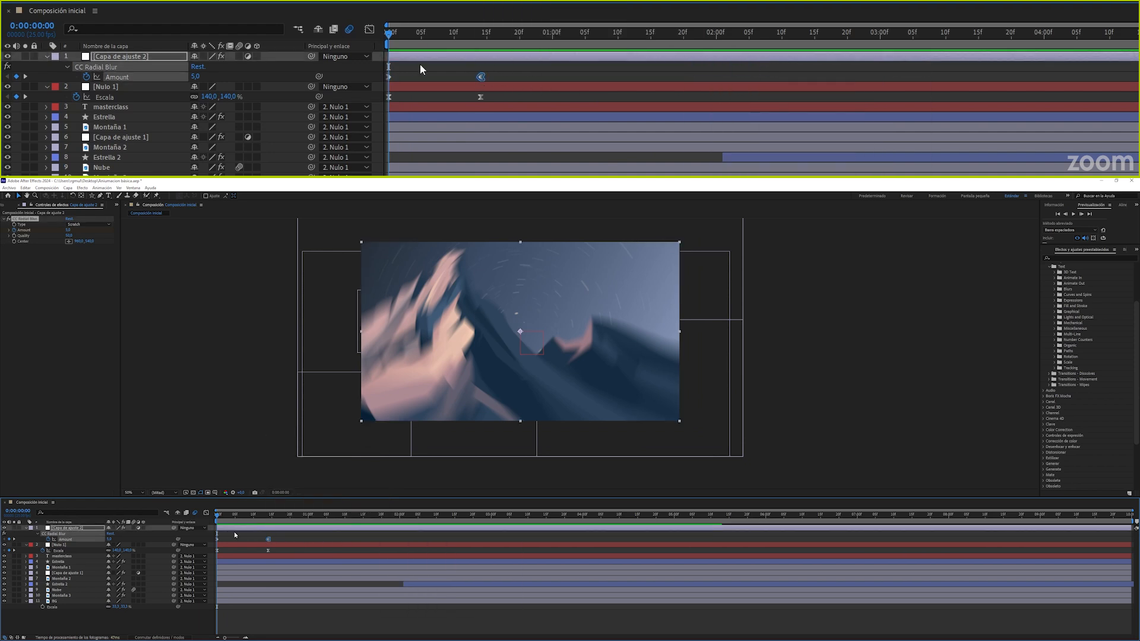
Reshape the blur Amount curve in the graph editor to drop steeply and ease into the last keyframe, and preview the whole animation.
click(370, 31)
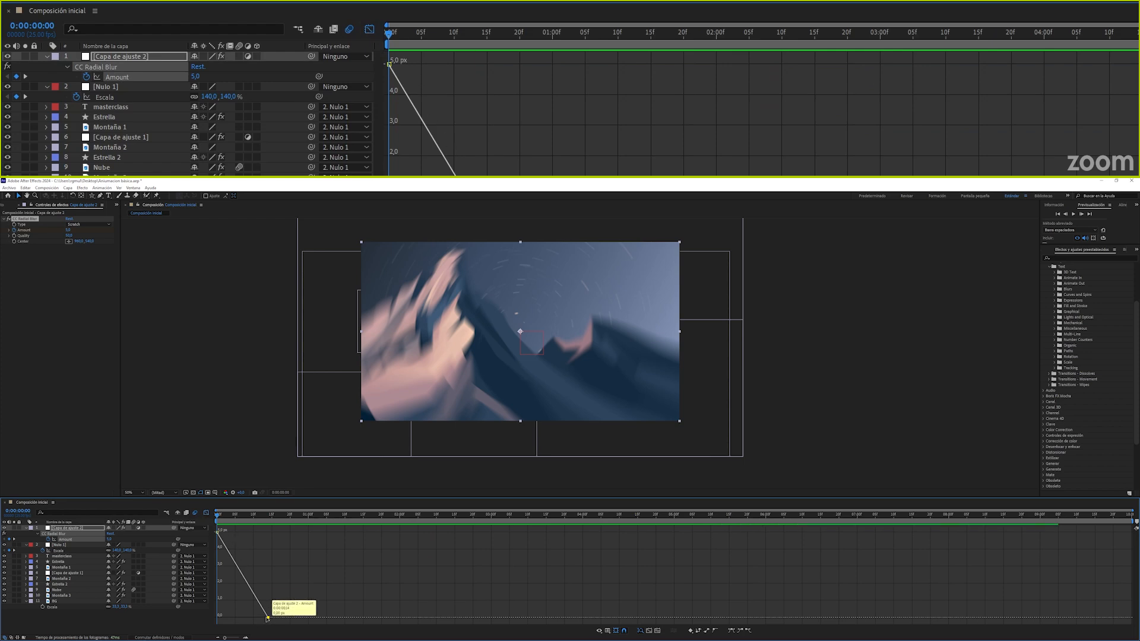
click(715, 631)
drag(465, 131, 405, 155)
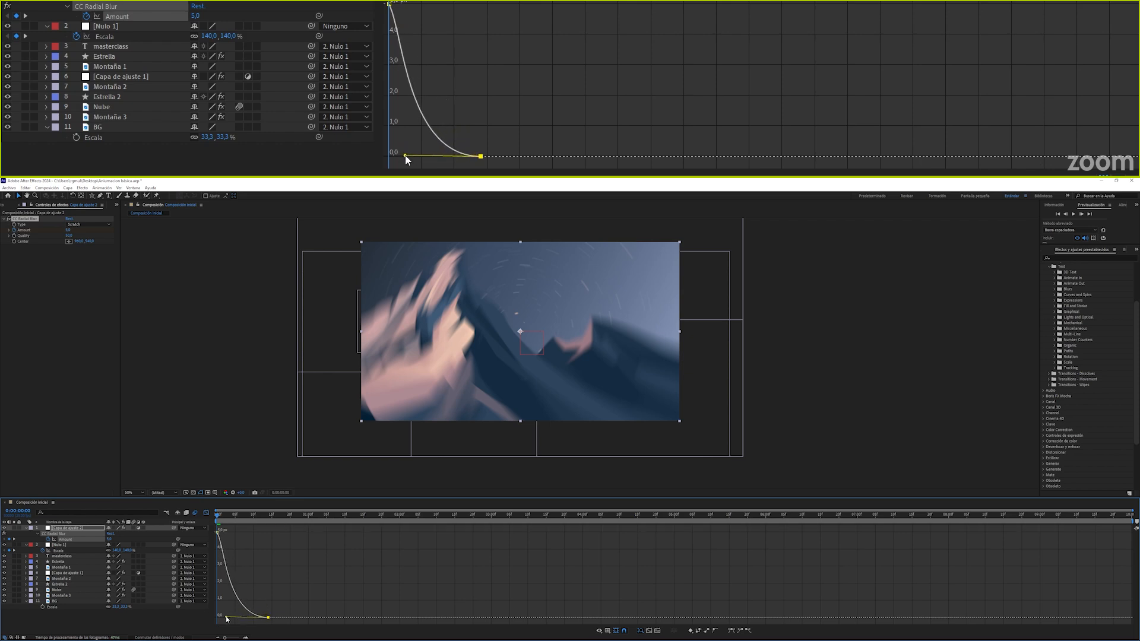
click(391, 4)
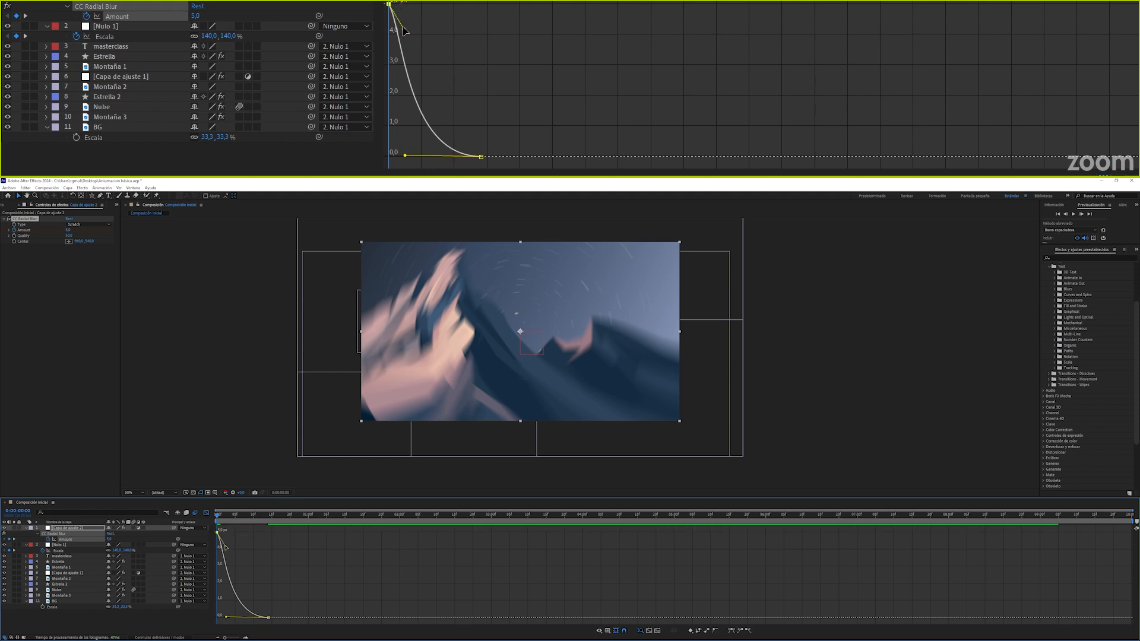
click(207, 512)
key(space)
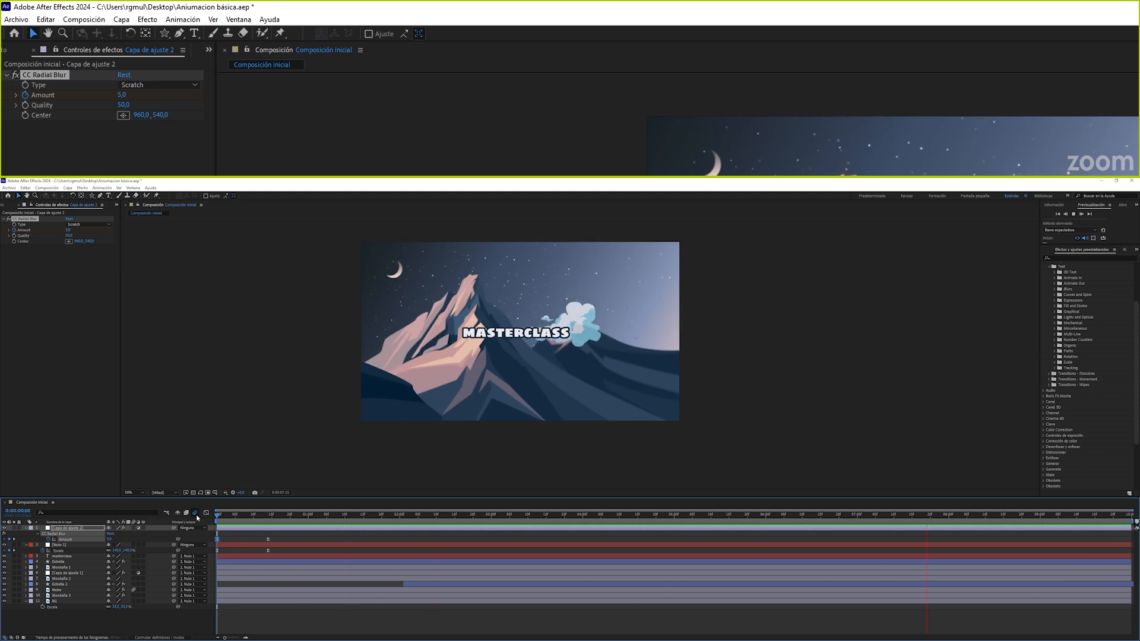
key(space)
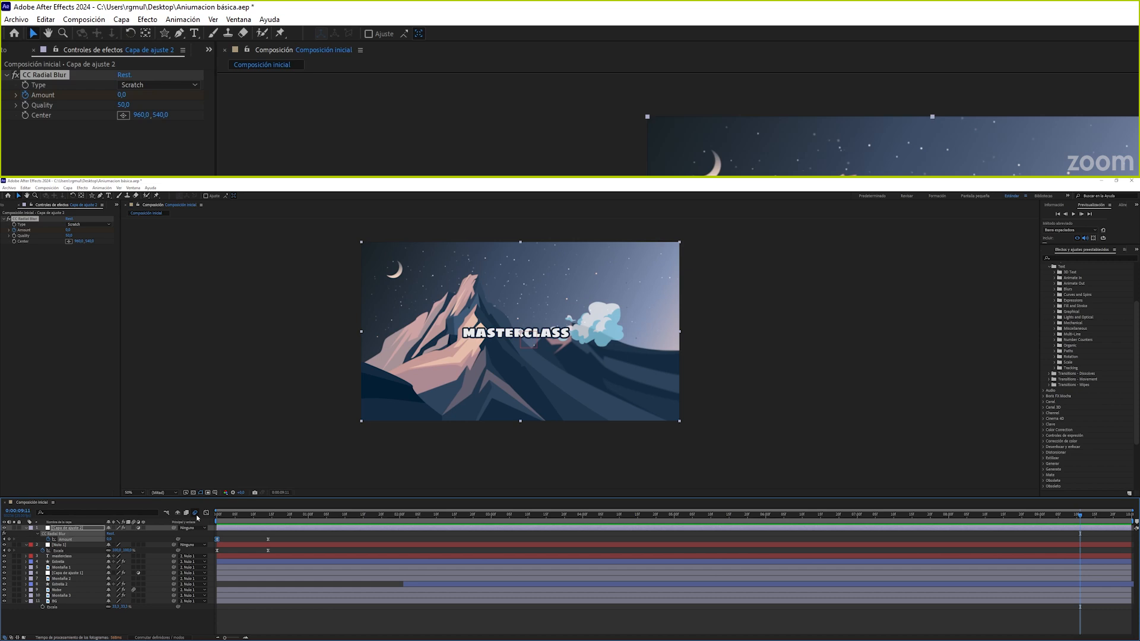
Deselect all layers and add Composición inicial to the render queue.
click(221, 427)
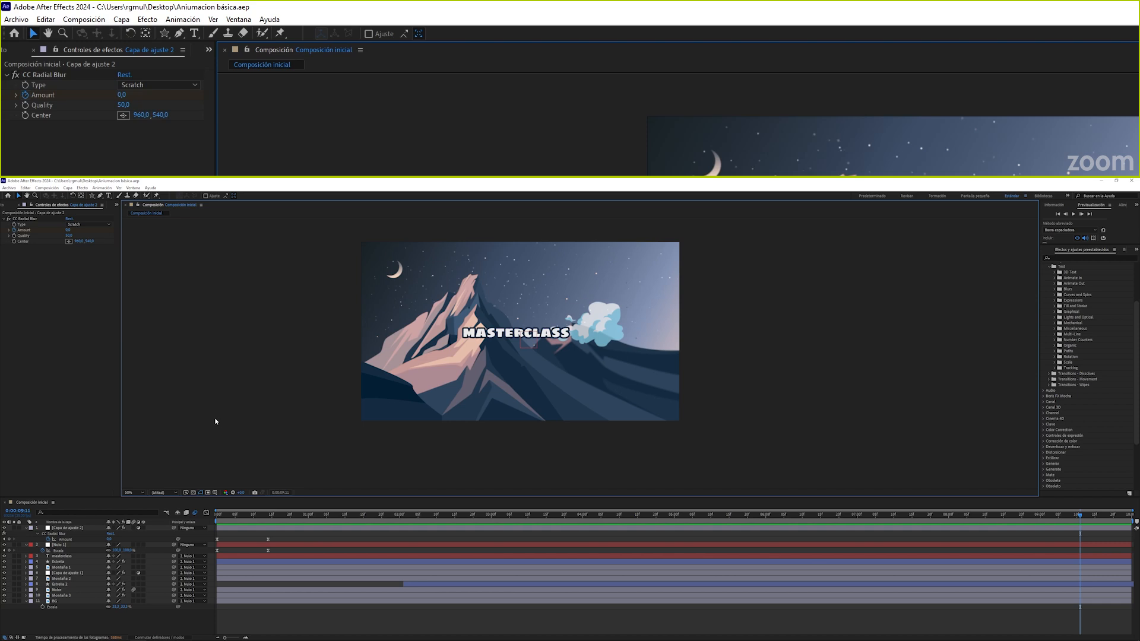
click(9, 188)
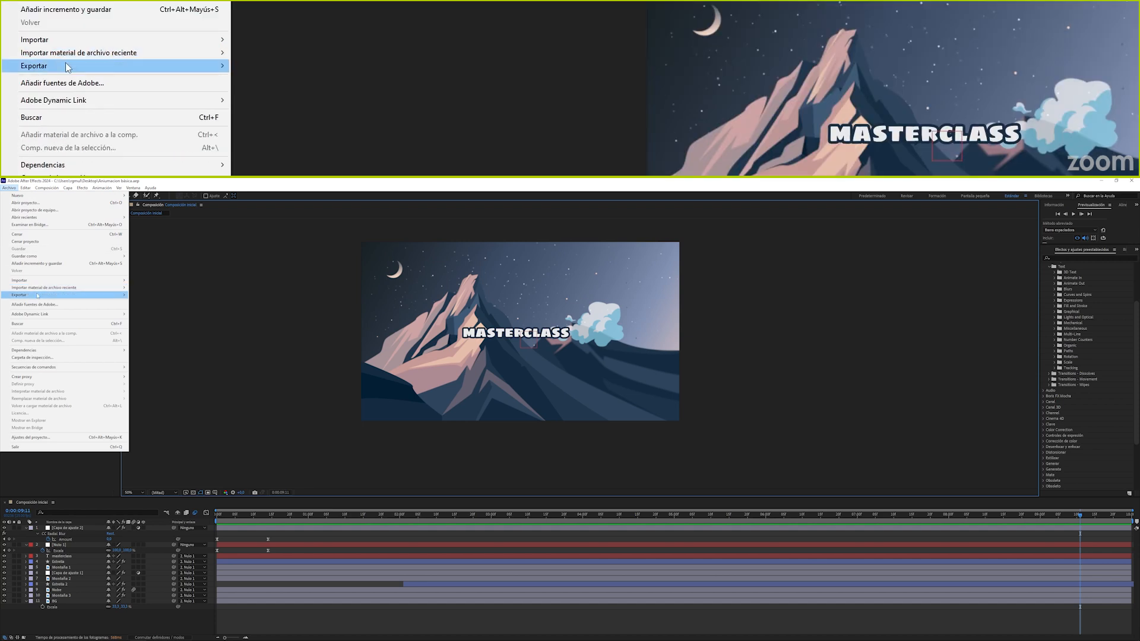
mouse_move(37, 296)
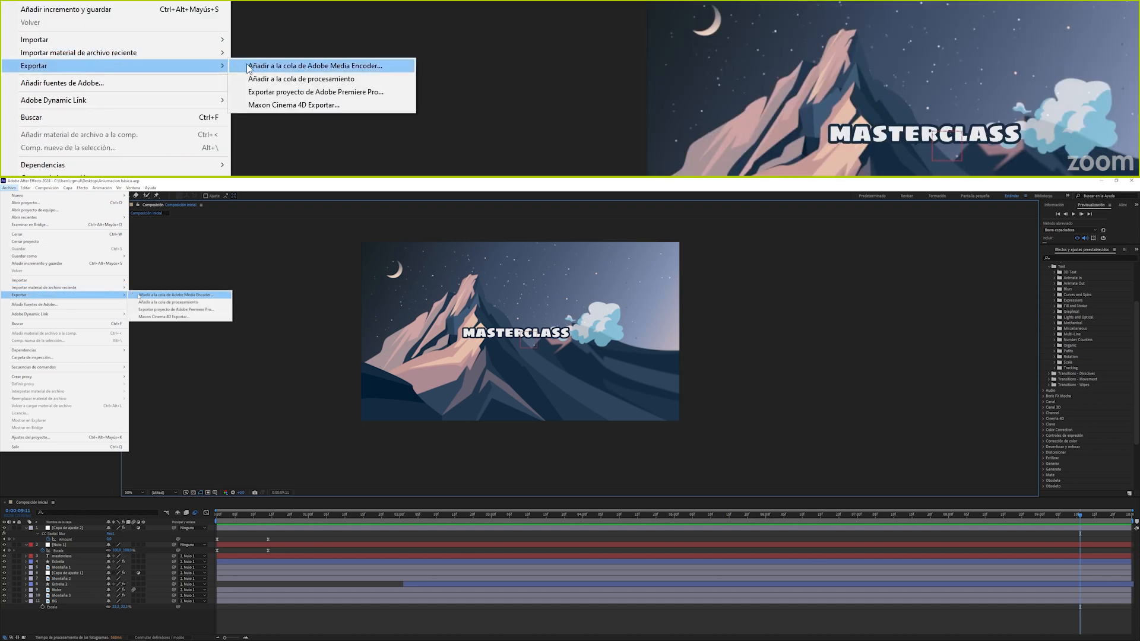
click(172, 303)
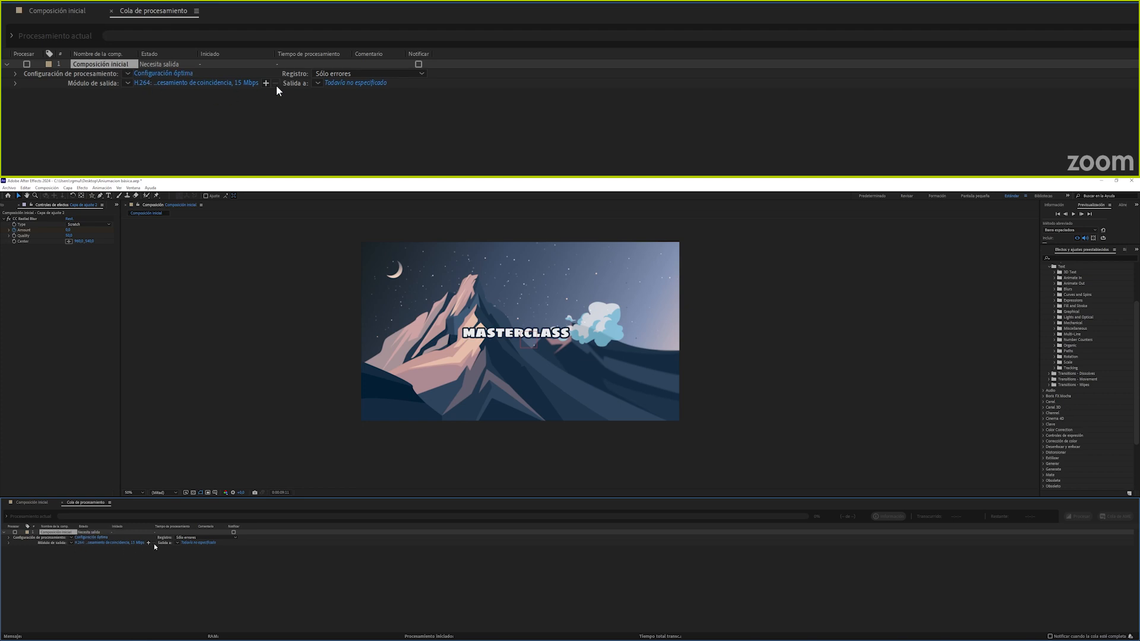
Accept the render settings with Óptima quality and Completa resolution, and the output module settings with H.264 format.
click(167, 74)
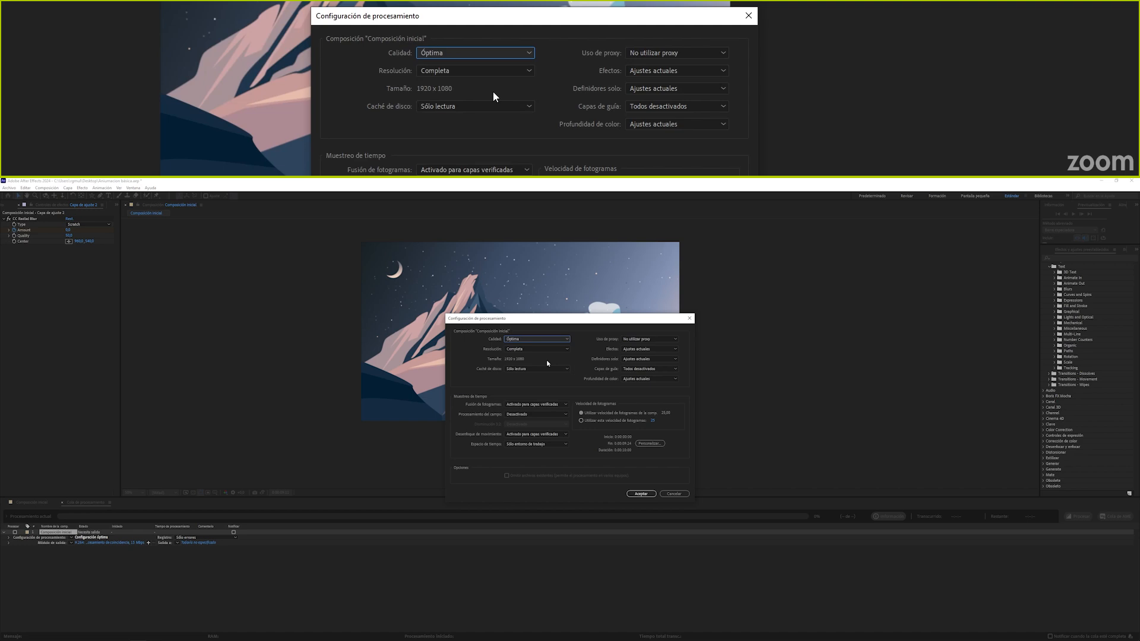
click(641, 494)
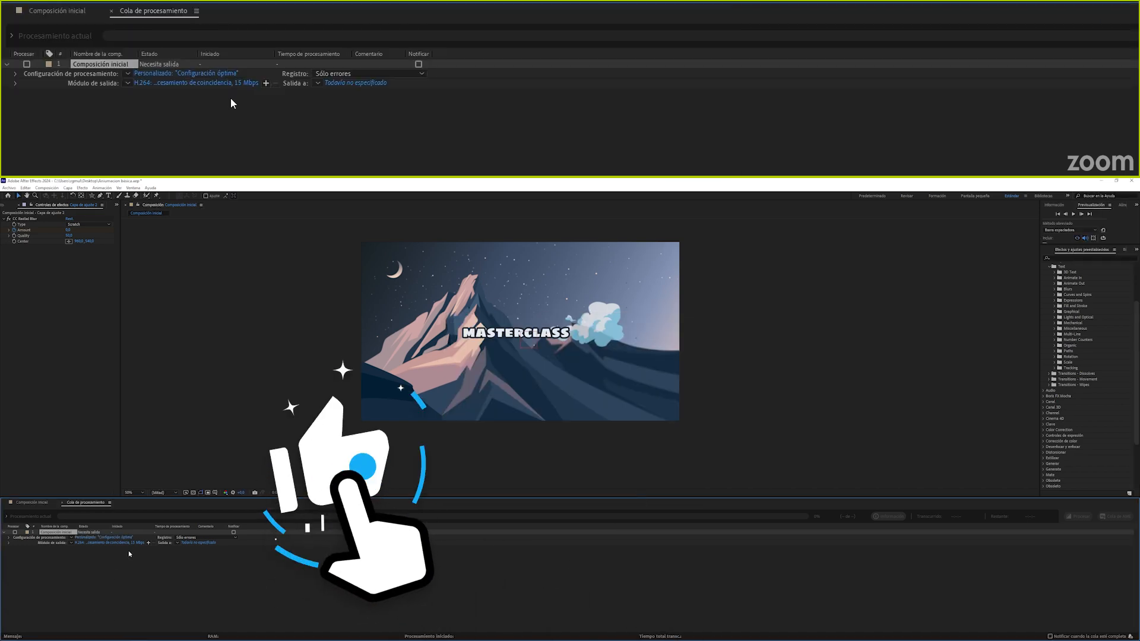
click(130, 544)
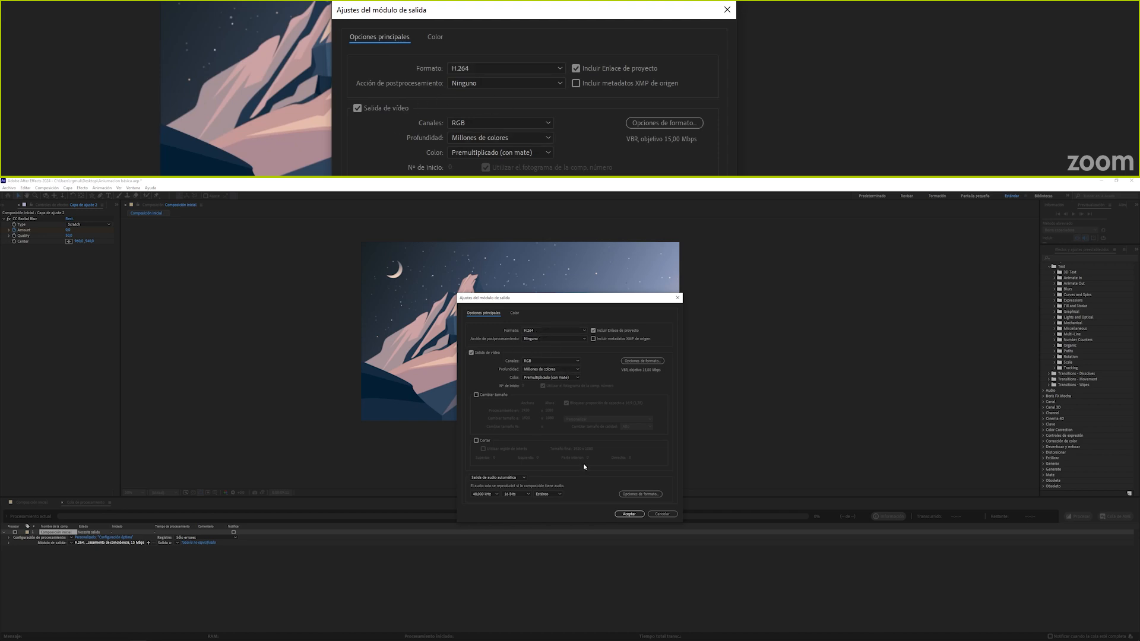
click(636, 516)
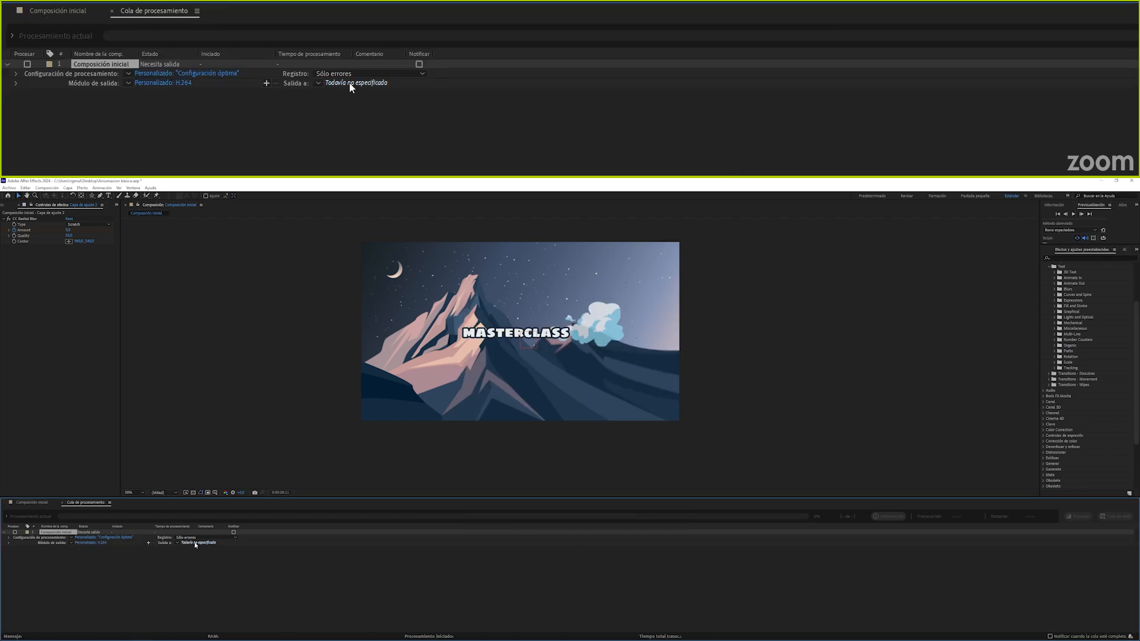
Set the output file to Composición inicial.mp4 in the Escritorio folder and render the queue.
click(195, 543)
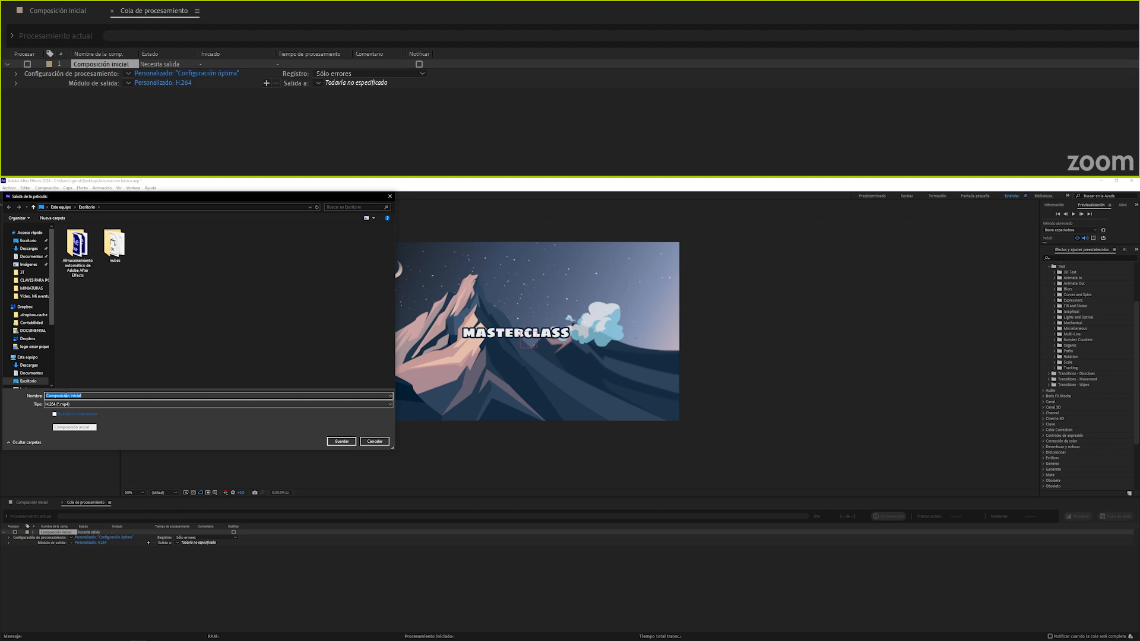
click(341, 441)
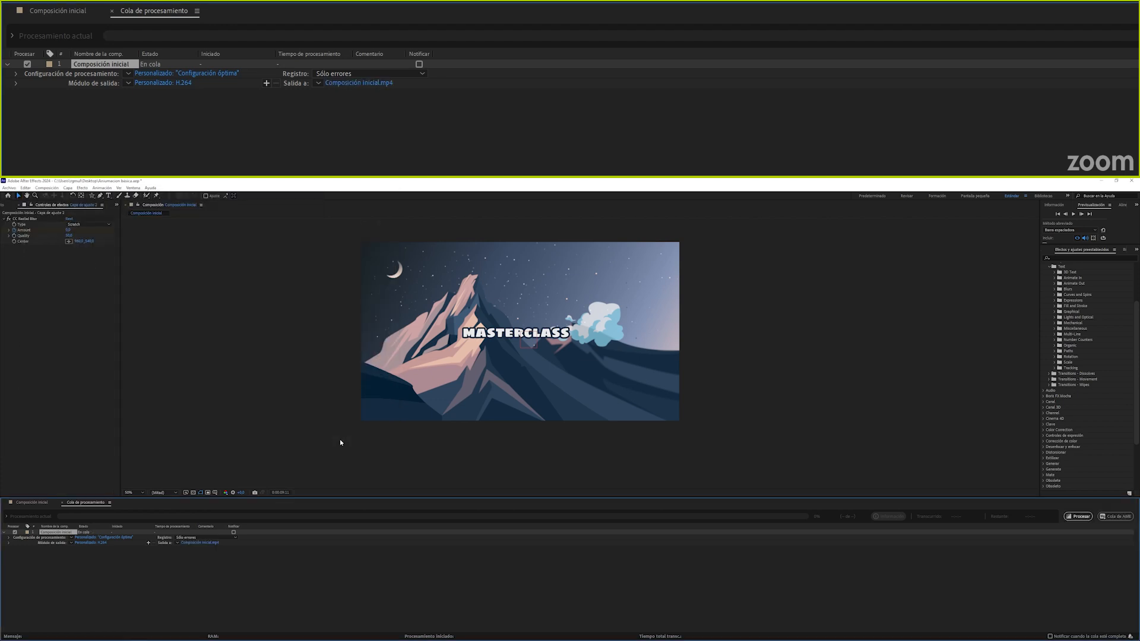
click(1078, 517)
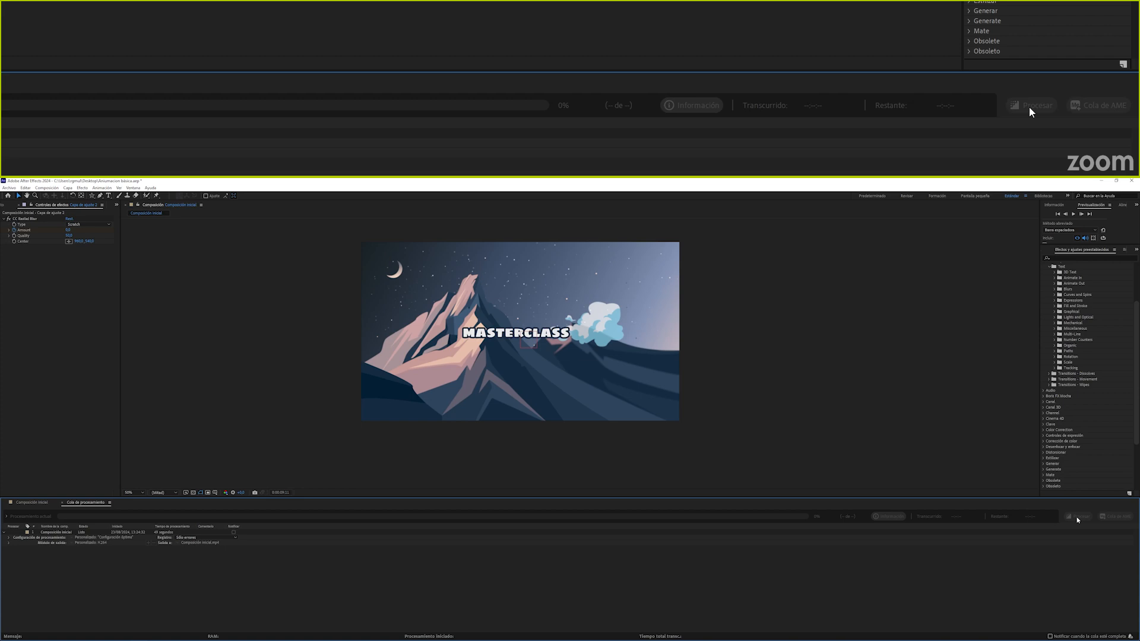
Switch to the Escritorio folder in File Explorer and play the rendered Composición inicial.mp4 in VLC.
mouse_move(40, 640)
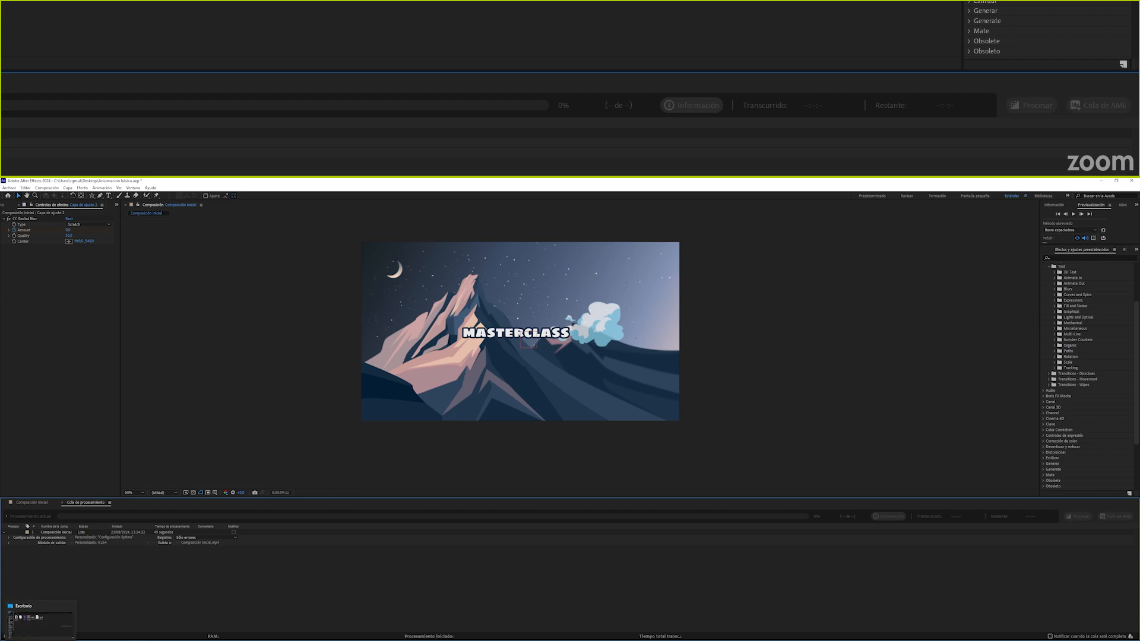
click(39, 621)
click(221, 236)
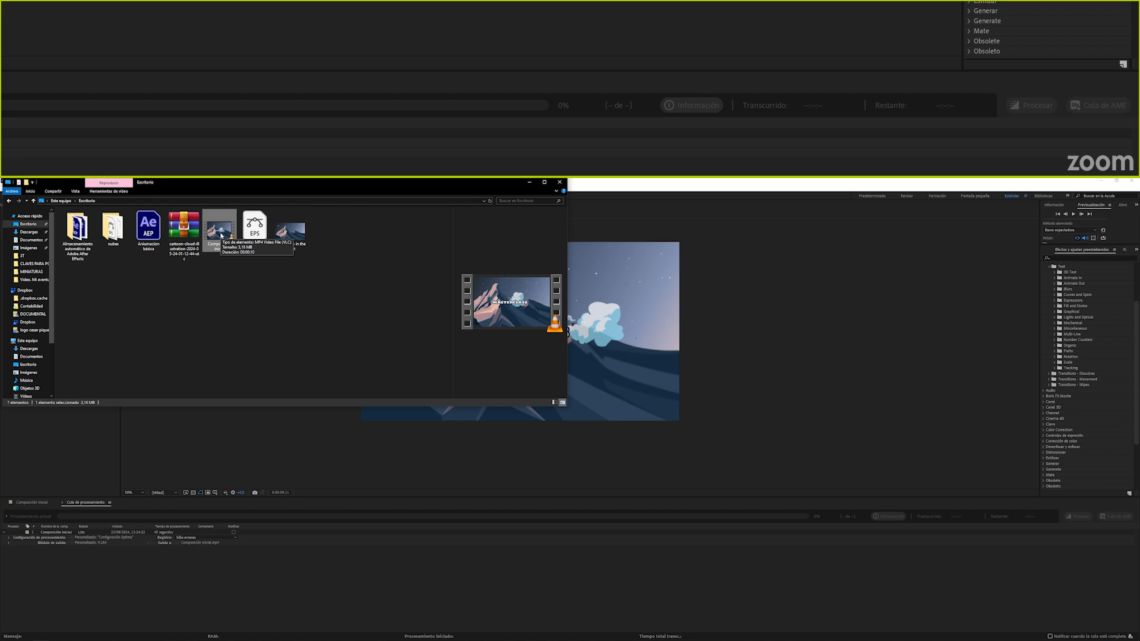
double_click(220, 235)
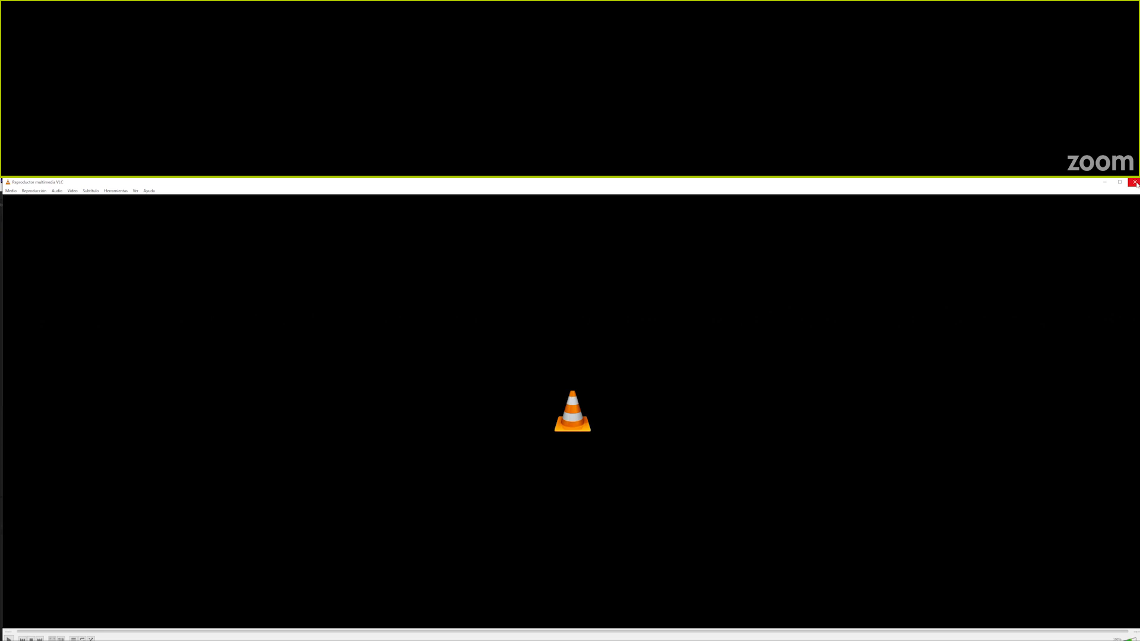
key(space)
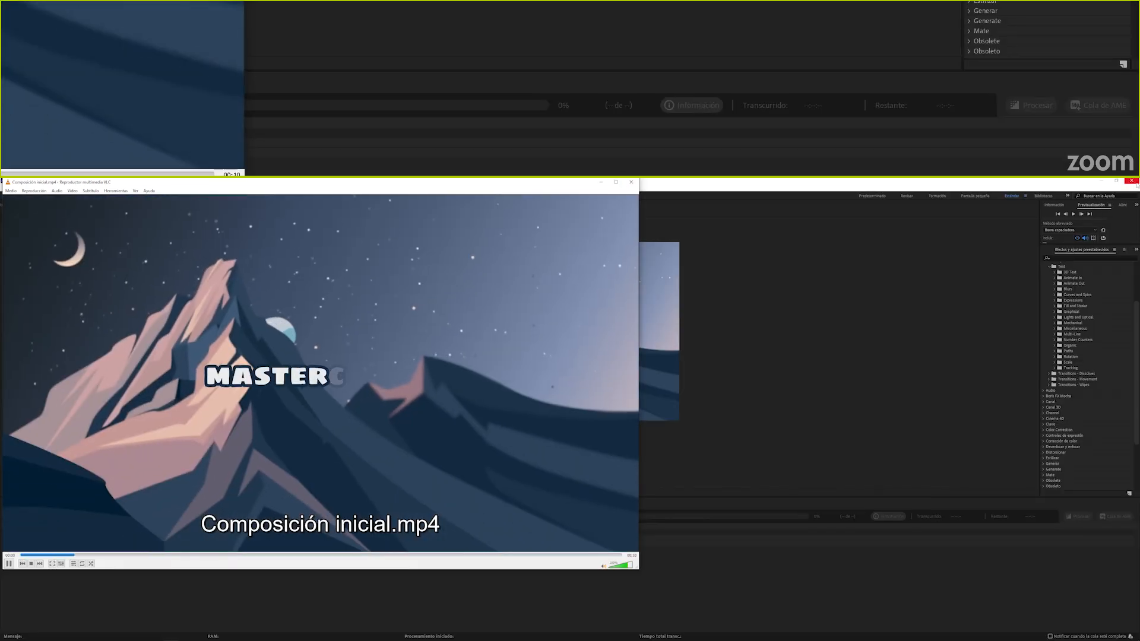